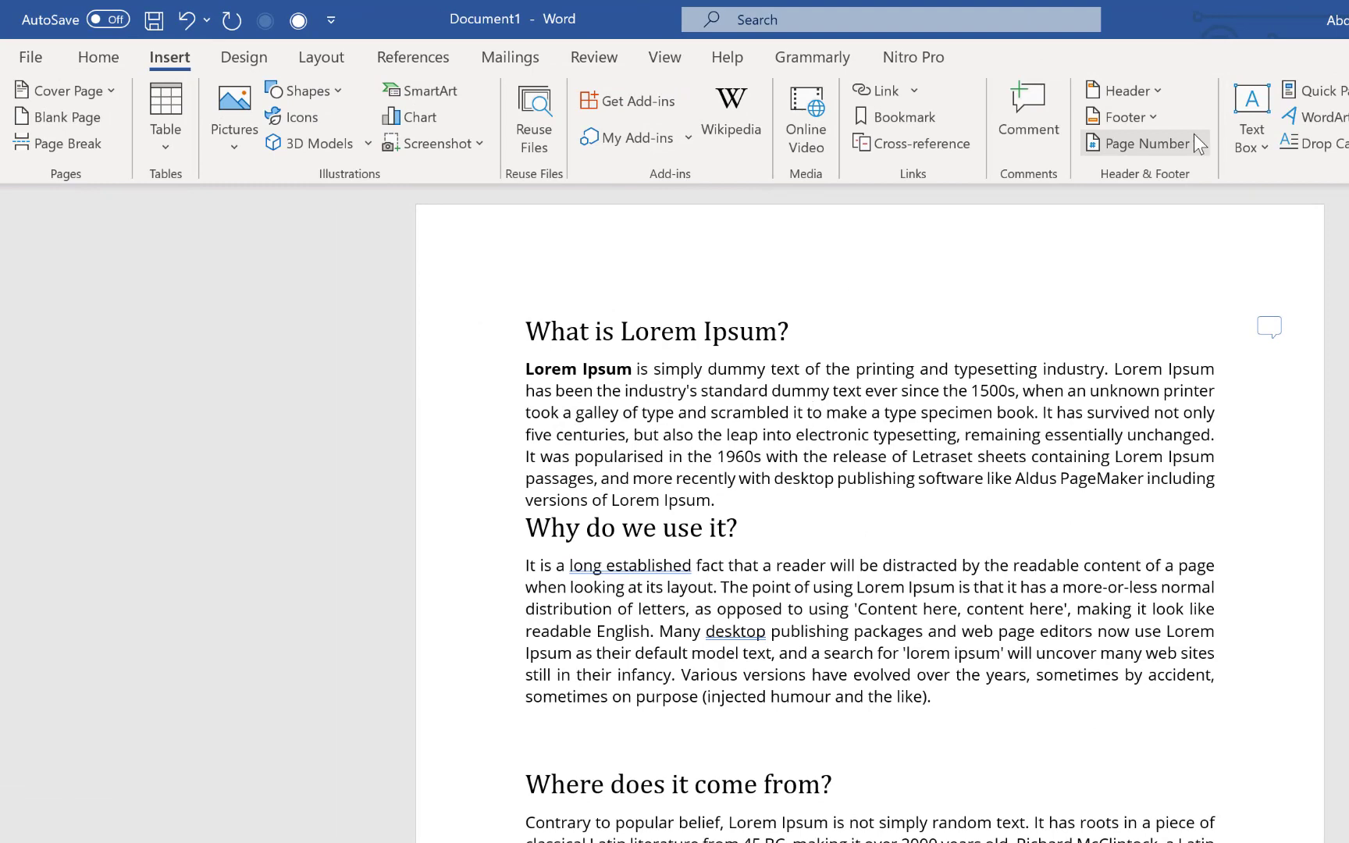
Insert page numbers at the top of the pages using the centred Plain Number 2 style
click(1194, 134)
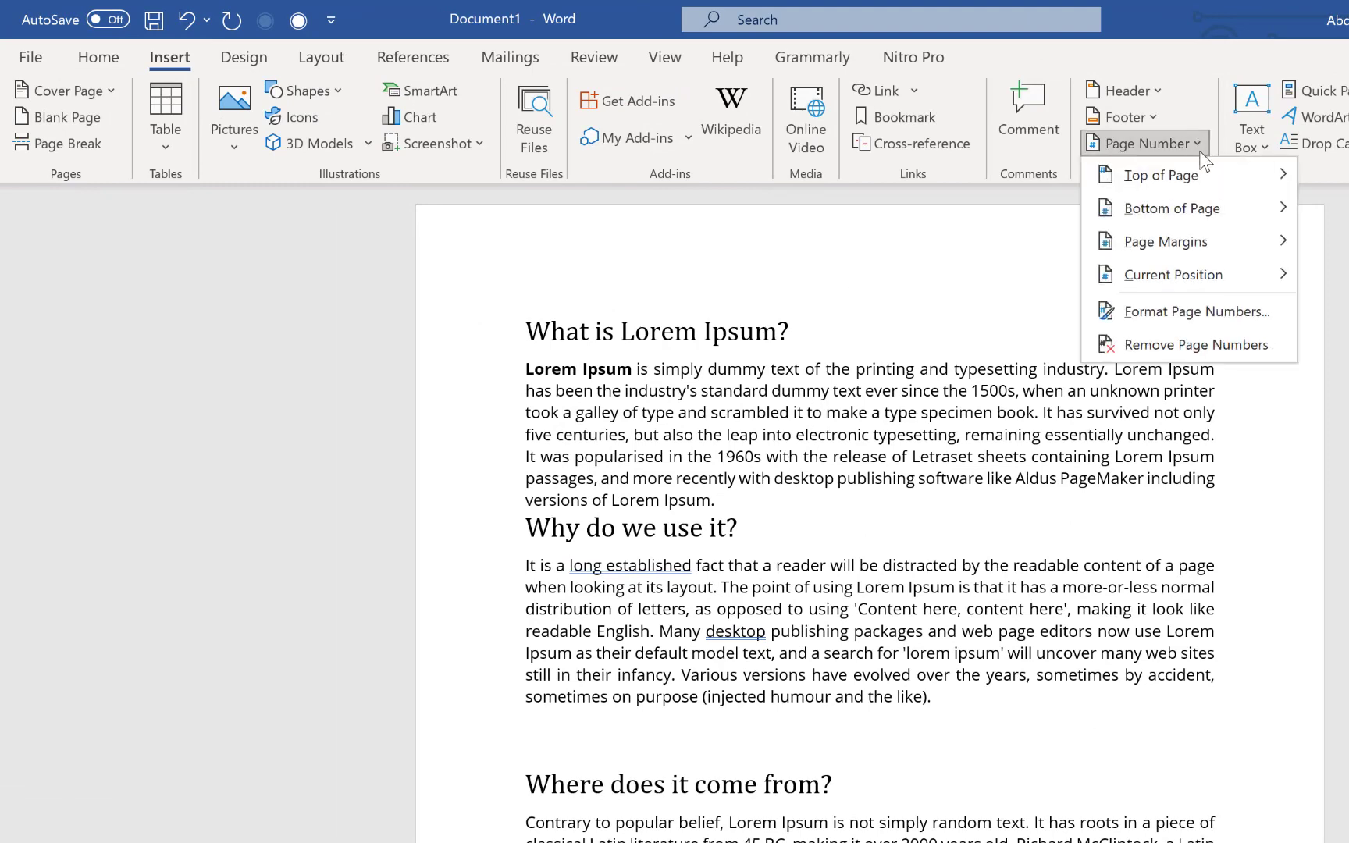
mouse_move(1201, 172)
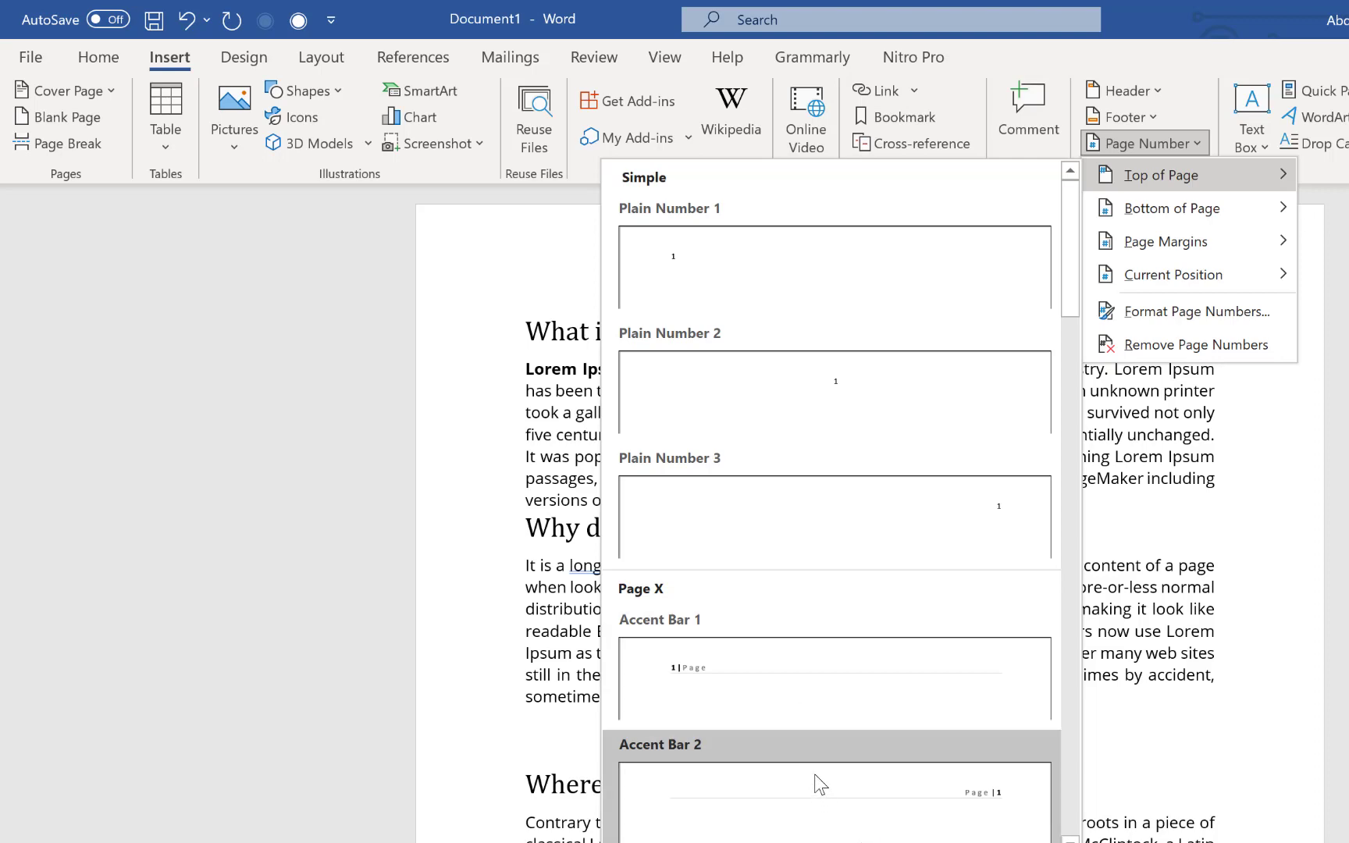
mouse_move(1187, 216)
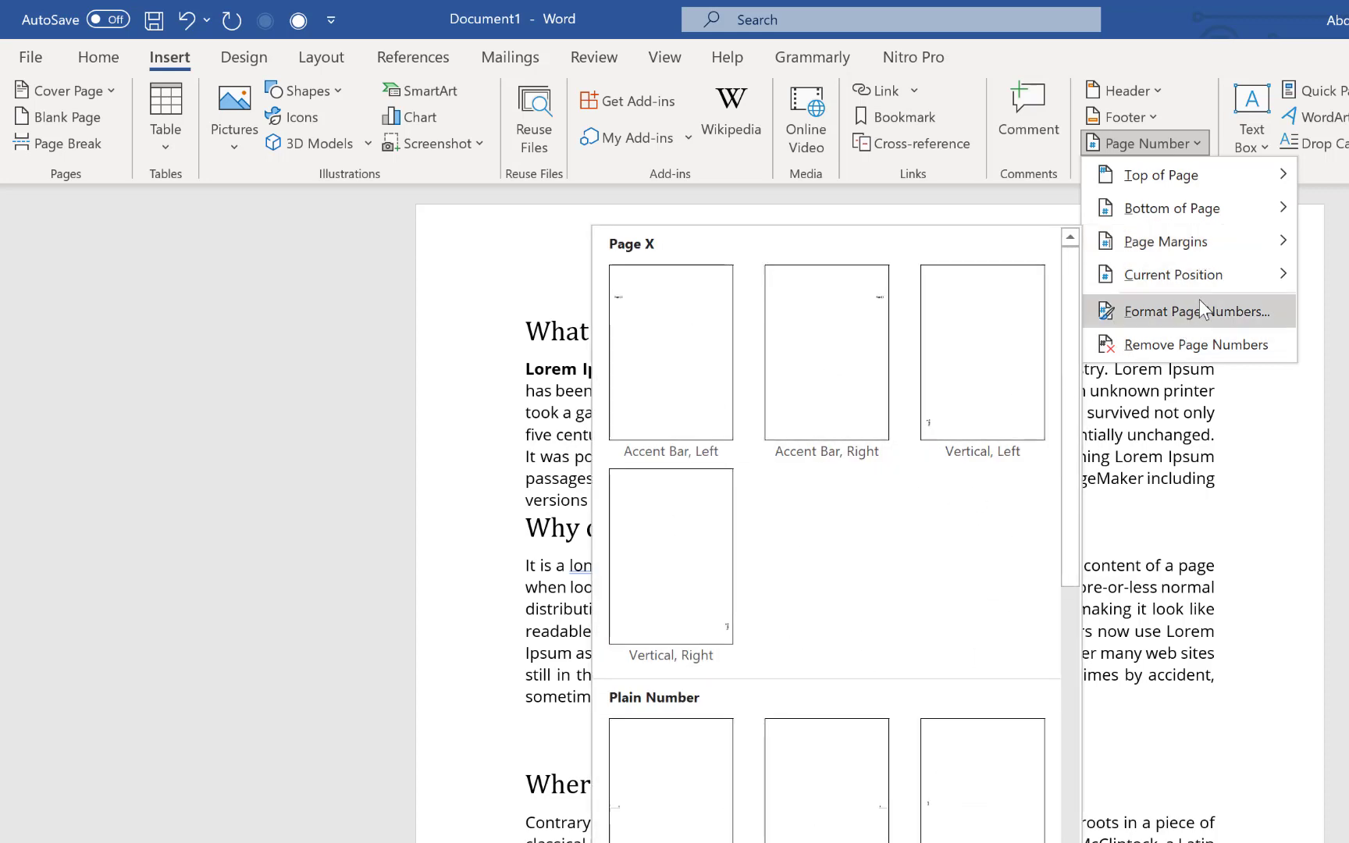
mouse_move(1210, 273)
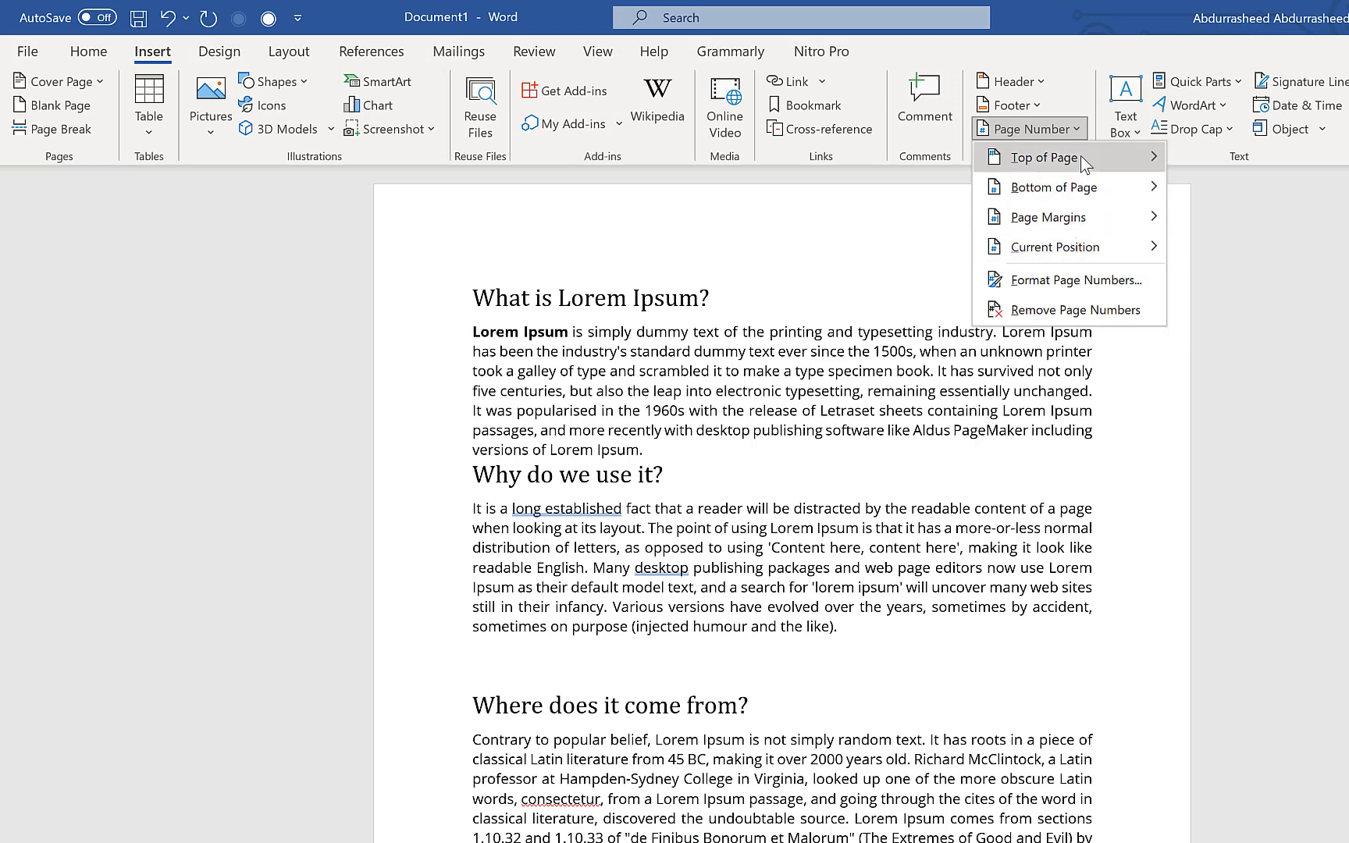
mouse_move(1046, 157)
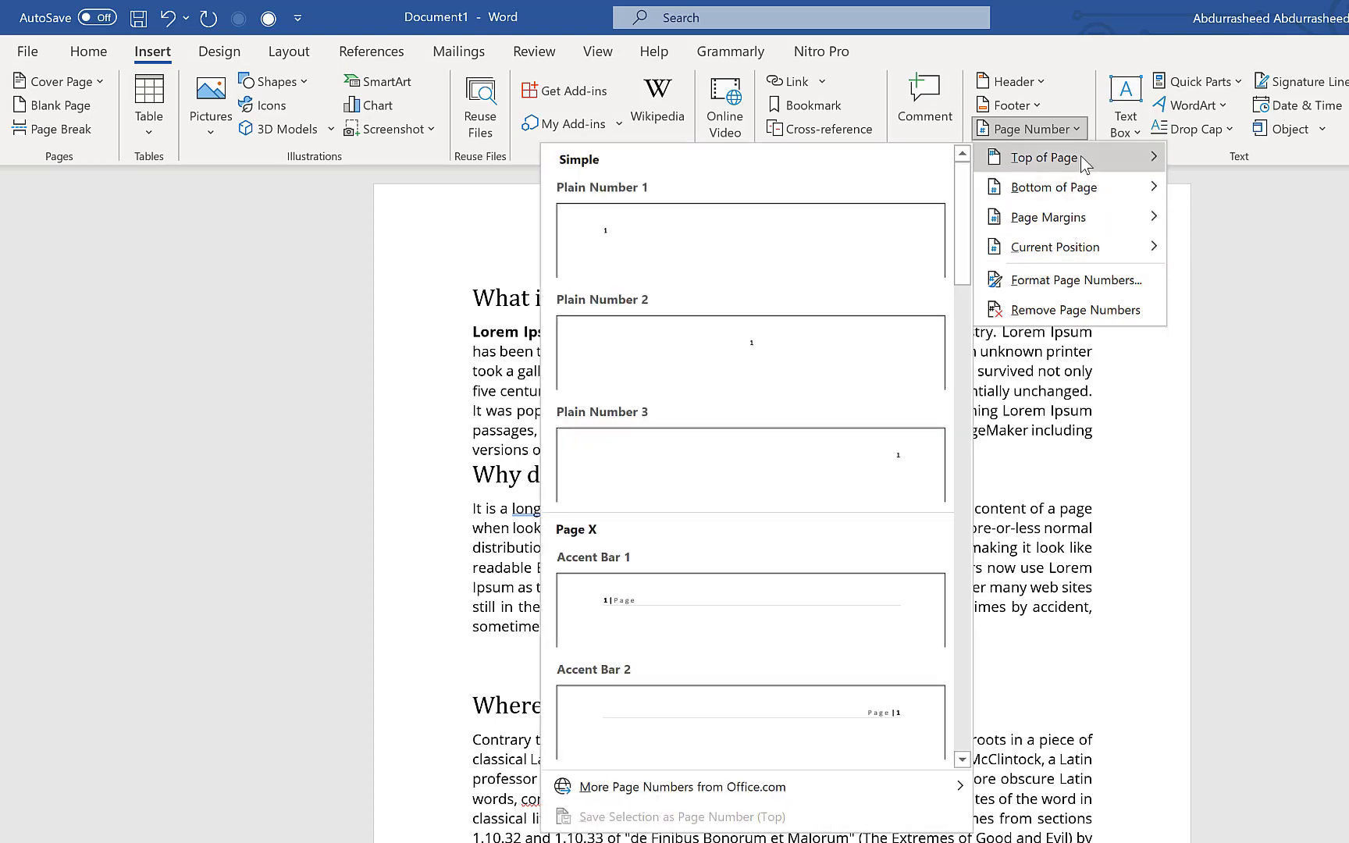
click(773, 360)
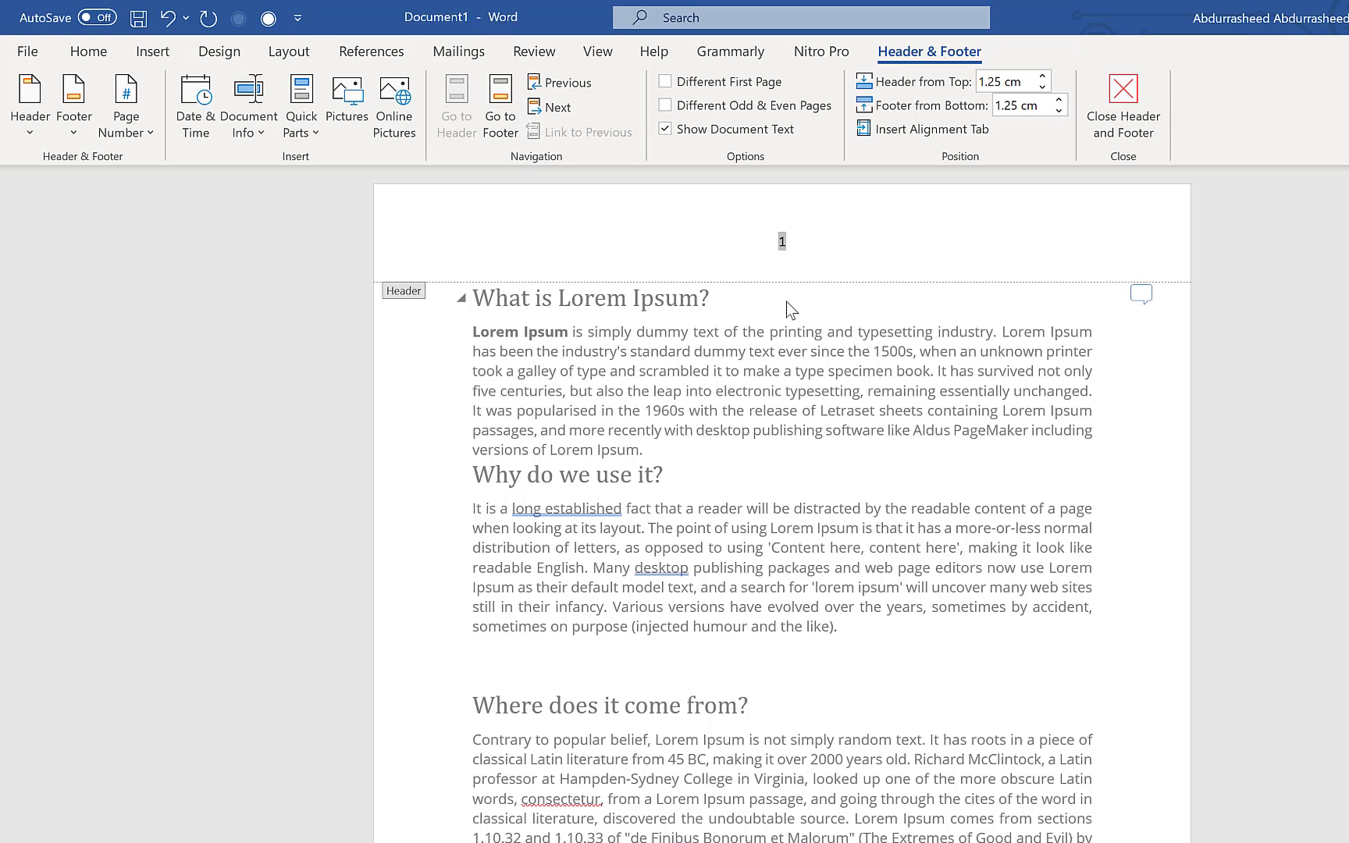
Check the page numbers throughout the document and close header and footer editing
scroll(787, 308, down, 15)
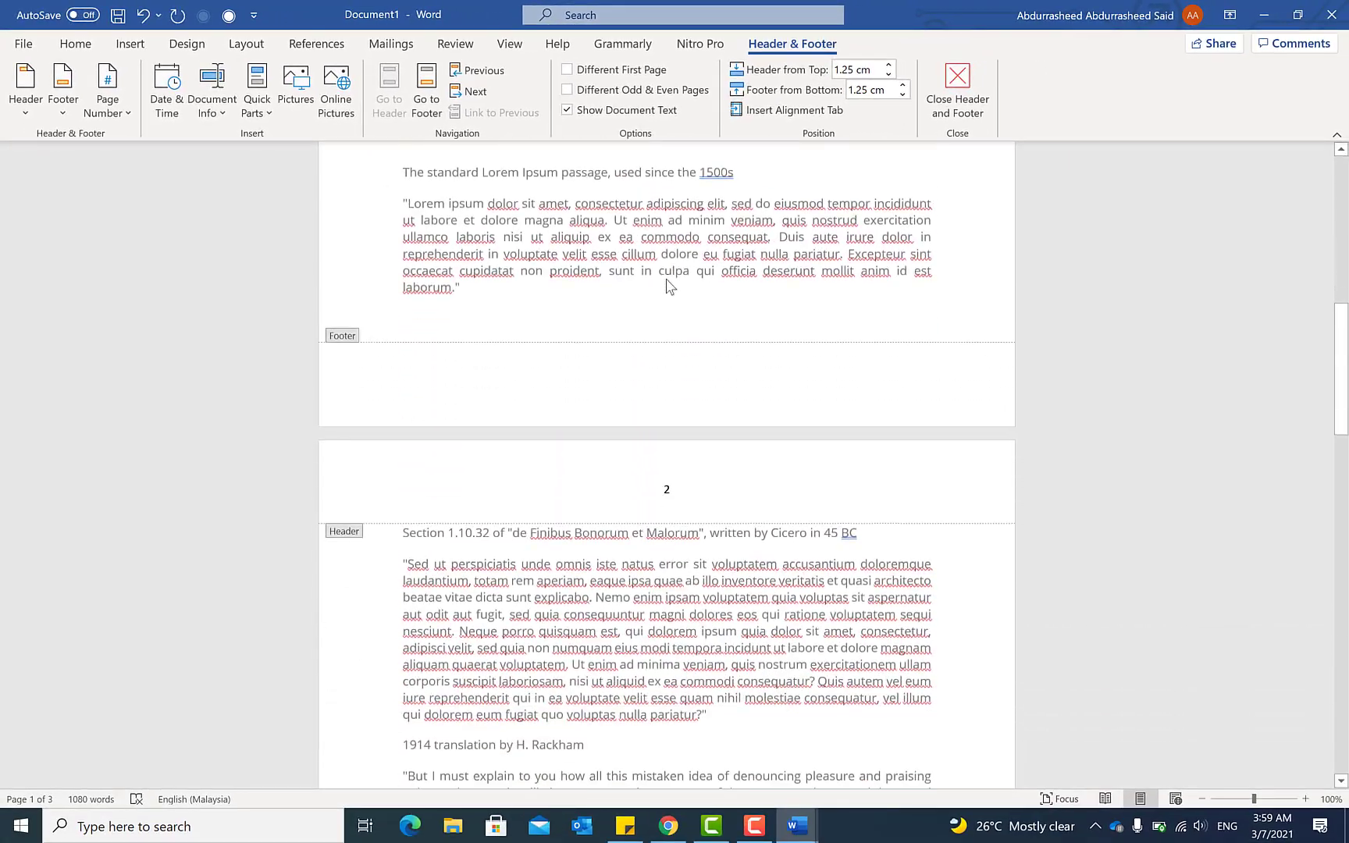
scroll(671, 296, down, 10)
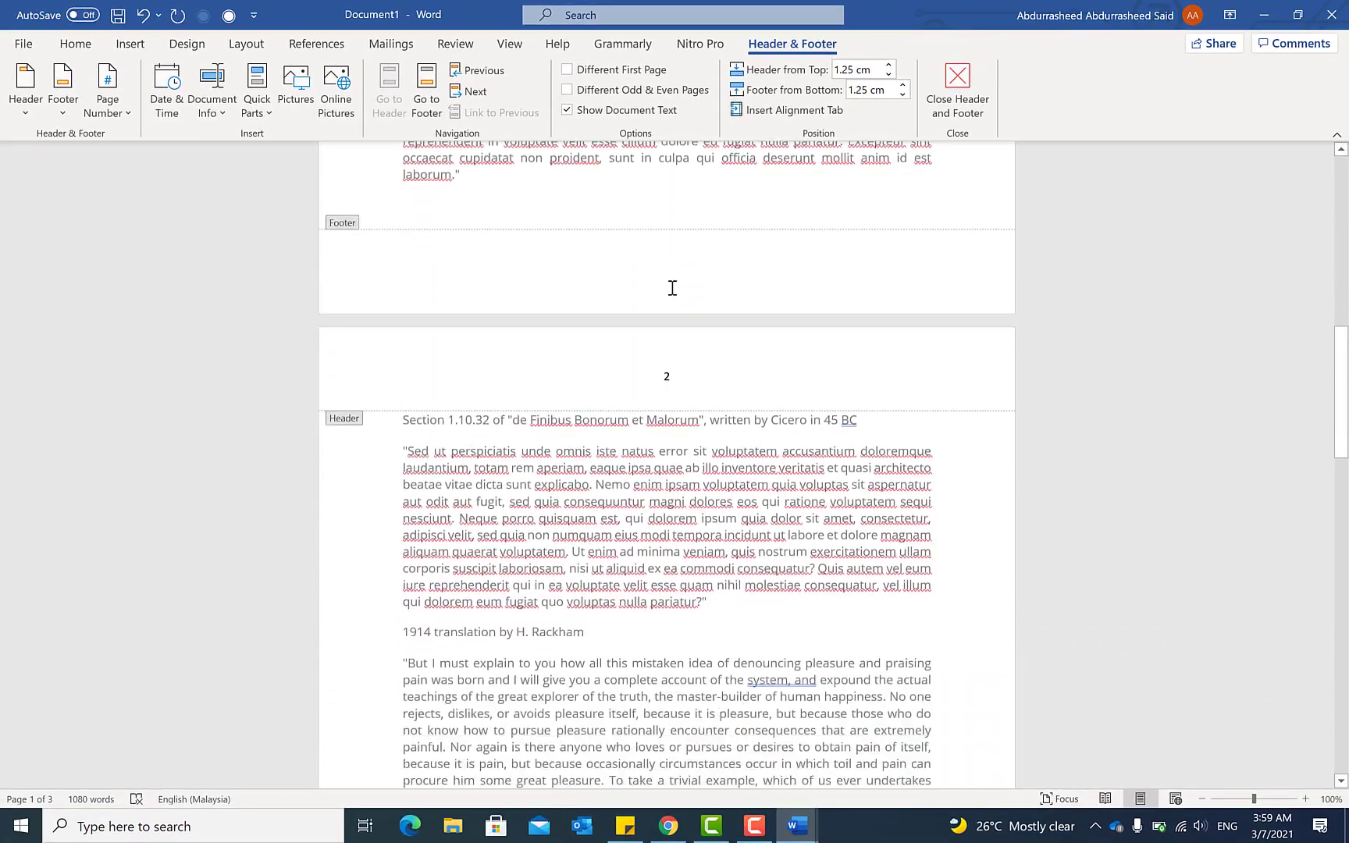
scroll(676, 309, down, 6)
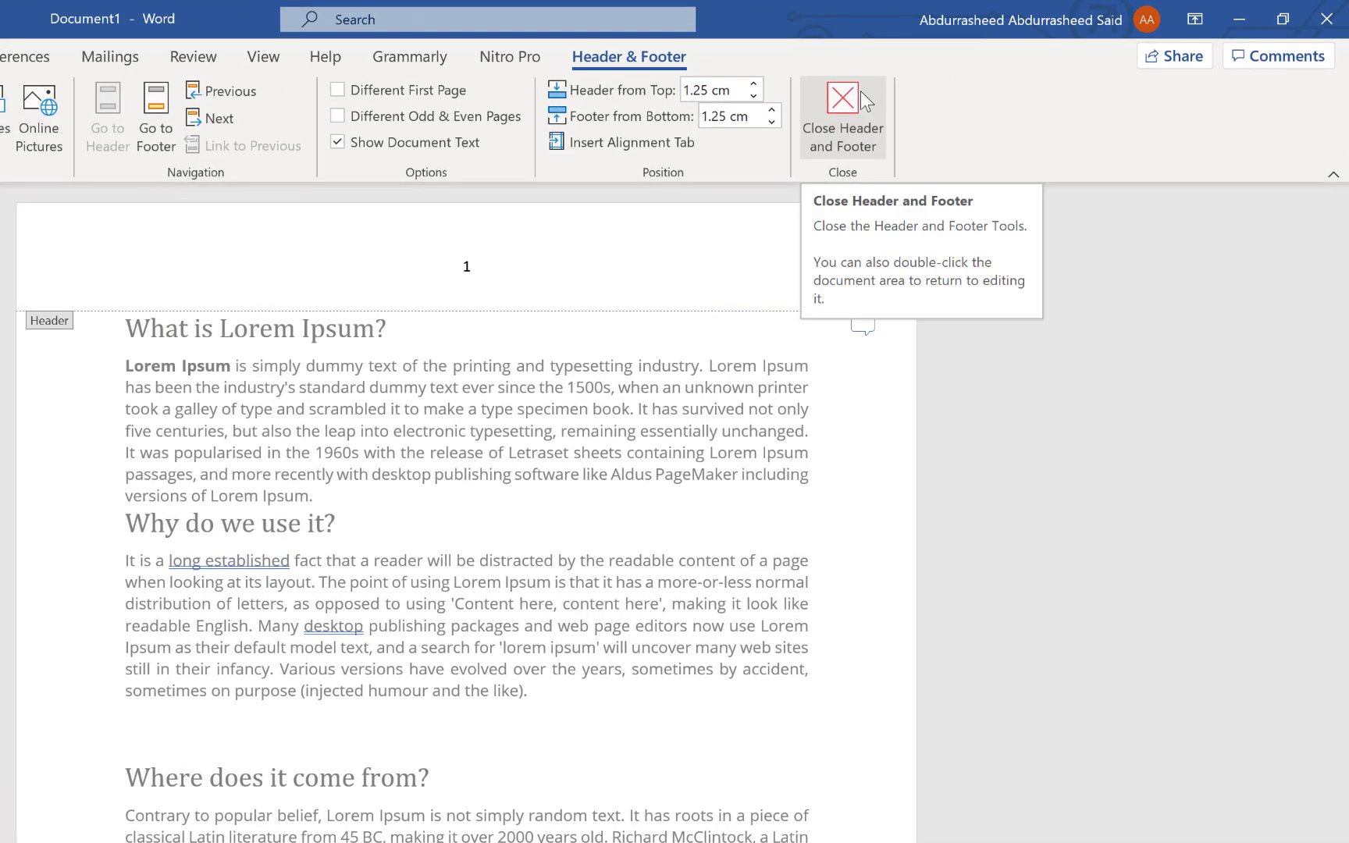
click(857, 91)
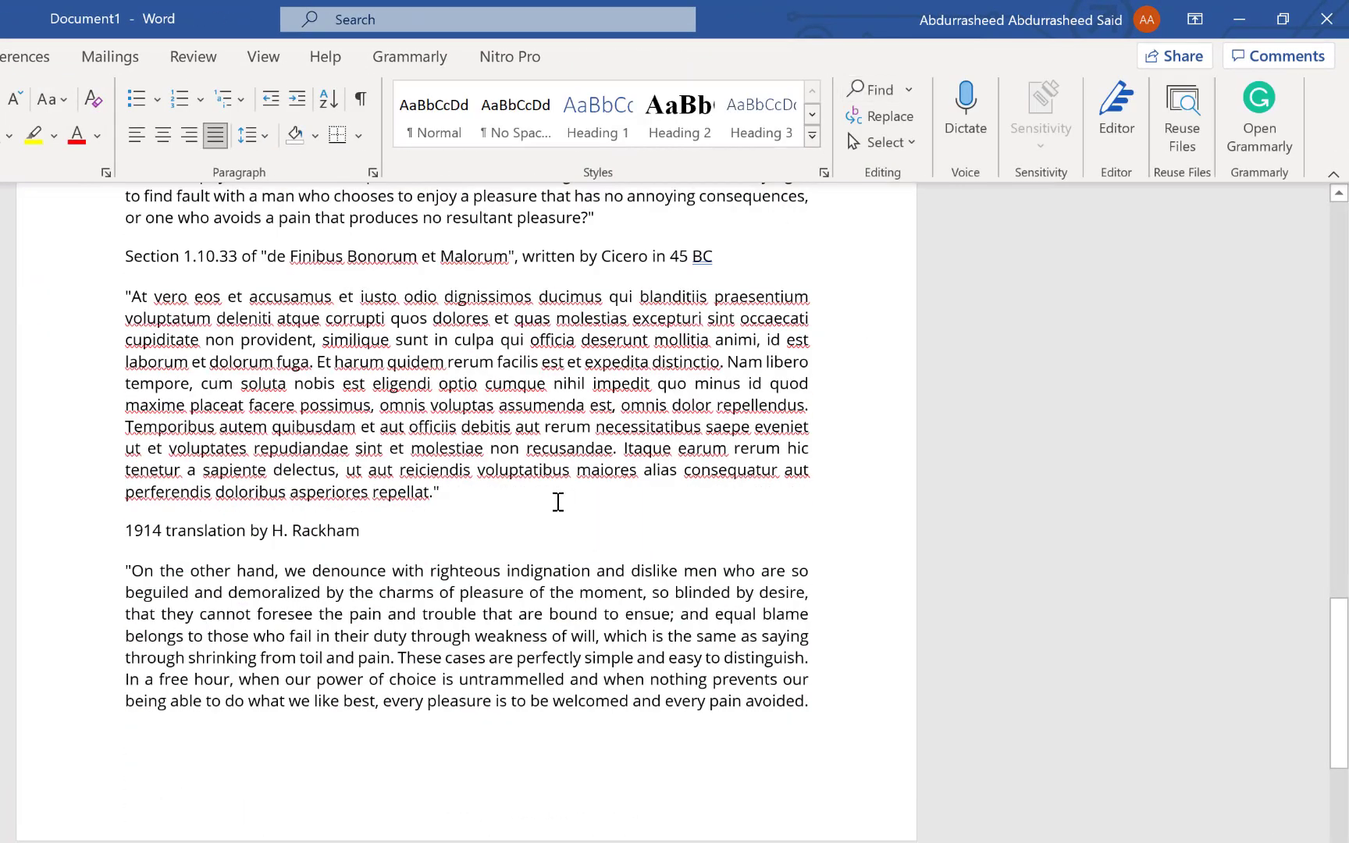
scroll(554, 515, up, 8)
scroll(544, 537, up, 20)
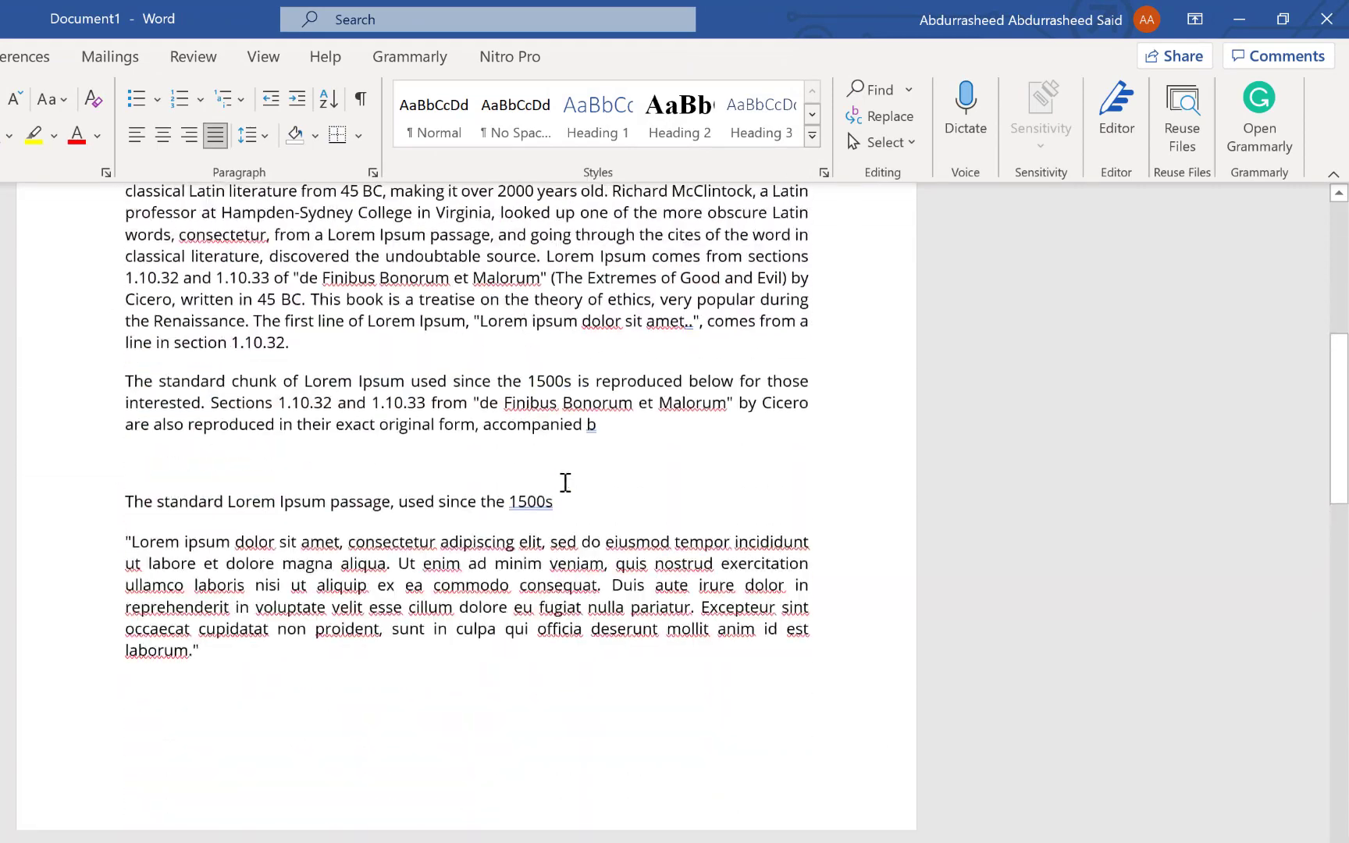
scroll(565, 482, up, 5)
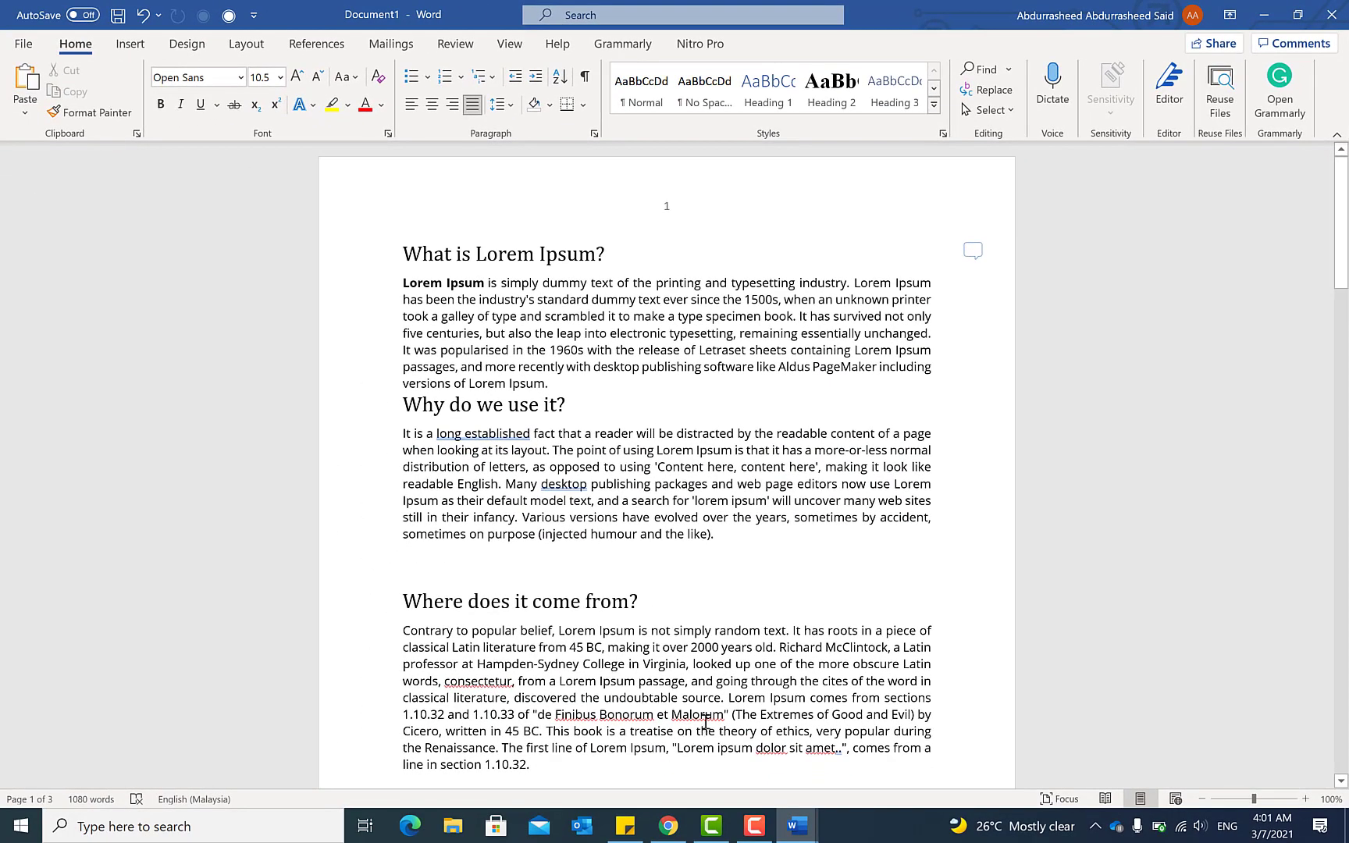
scroll(705, 722, down, 10)
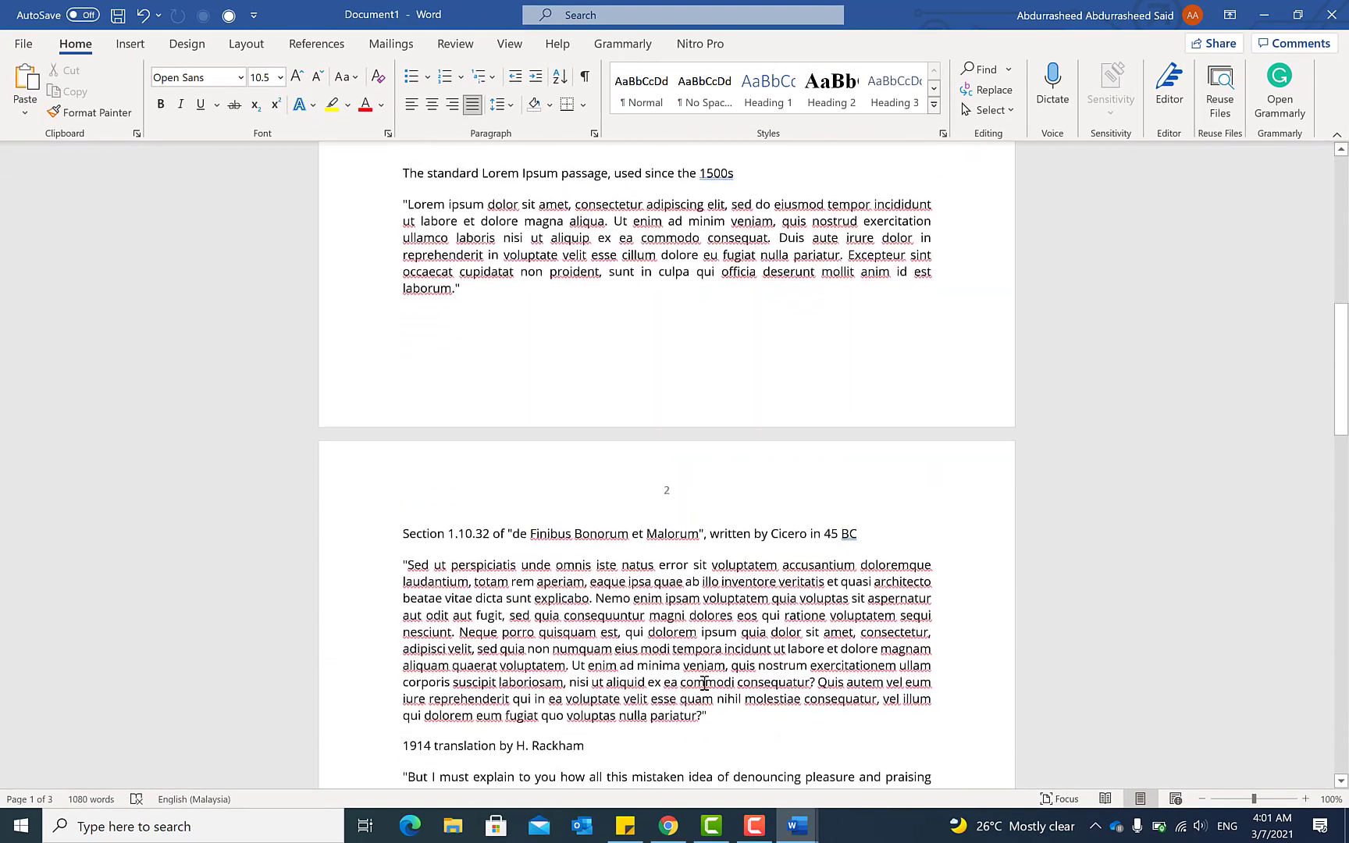
scroll(705, 683, down, 10)
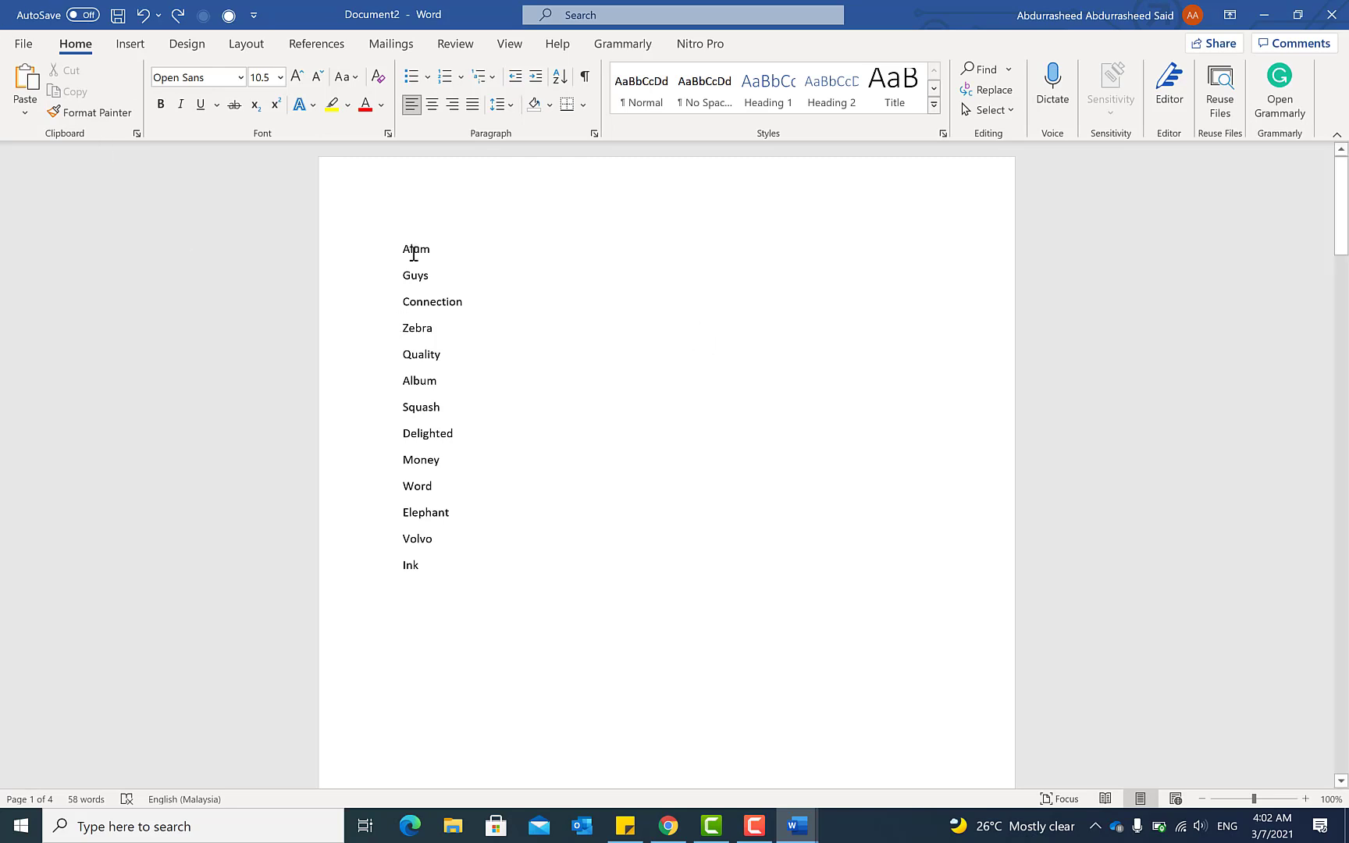
Sort the word list from Alum to Ink in Document2 by paragraphs, as text in ascending order
mouse_move(399, 247)
mouse_down()
mouse_move(436, 415)
mouse_move(421, 575)
mouse_up()
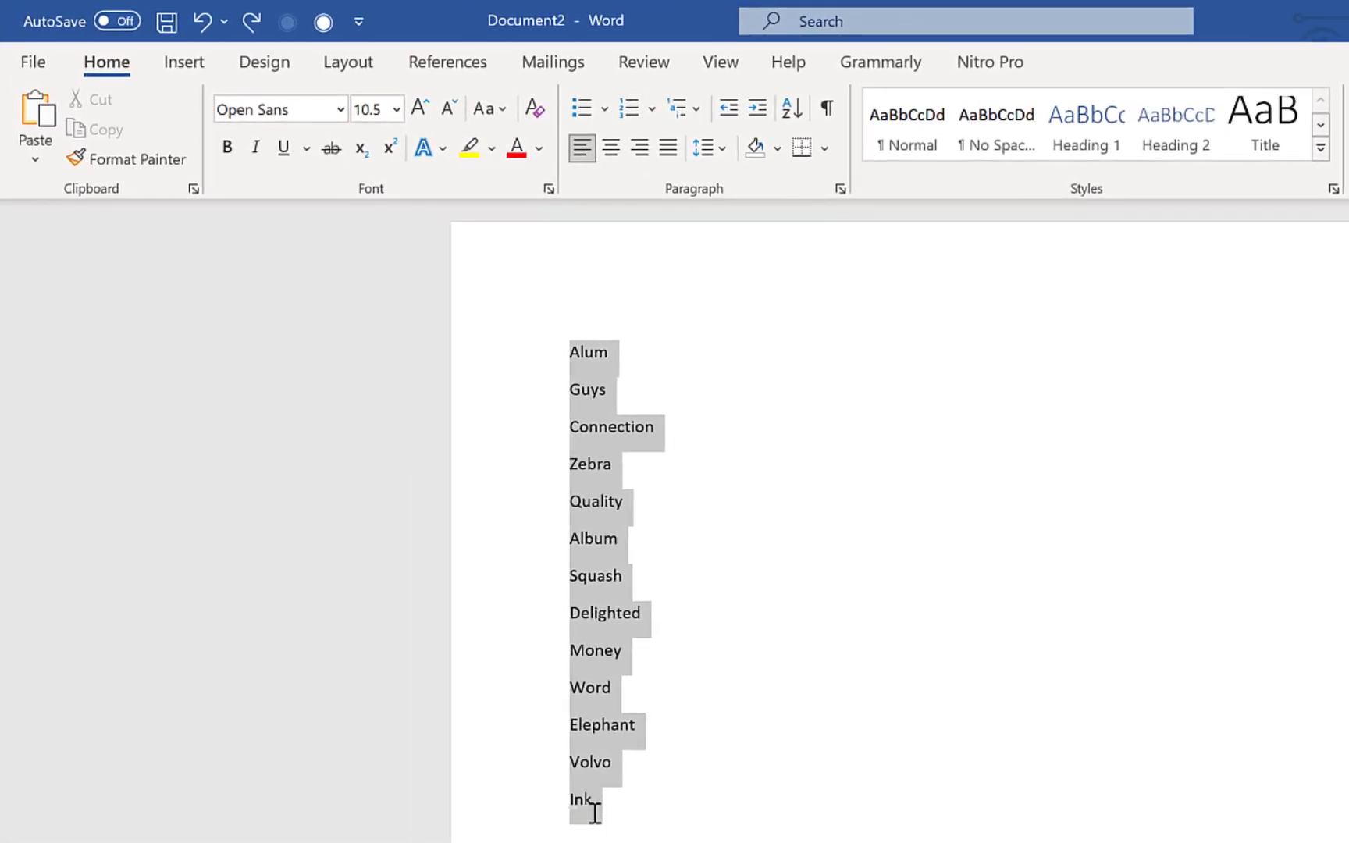
drag(595, 811, 595, 812)
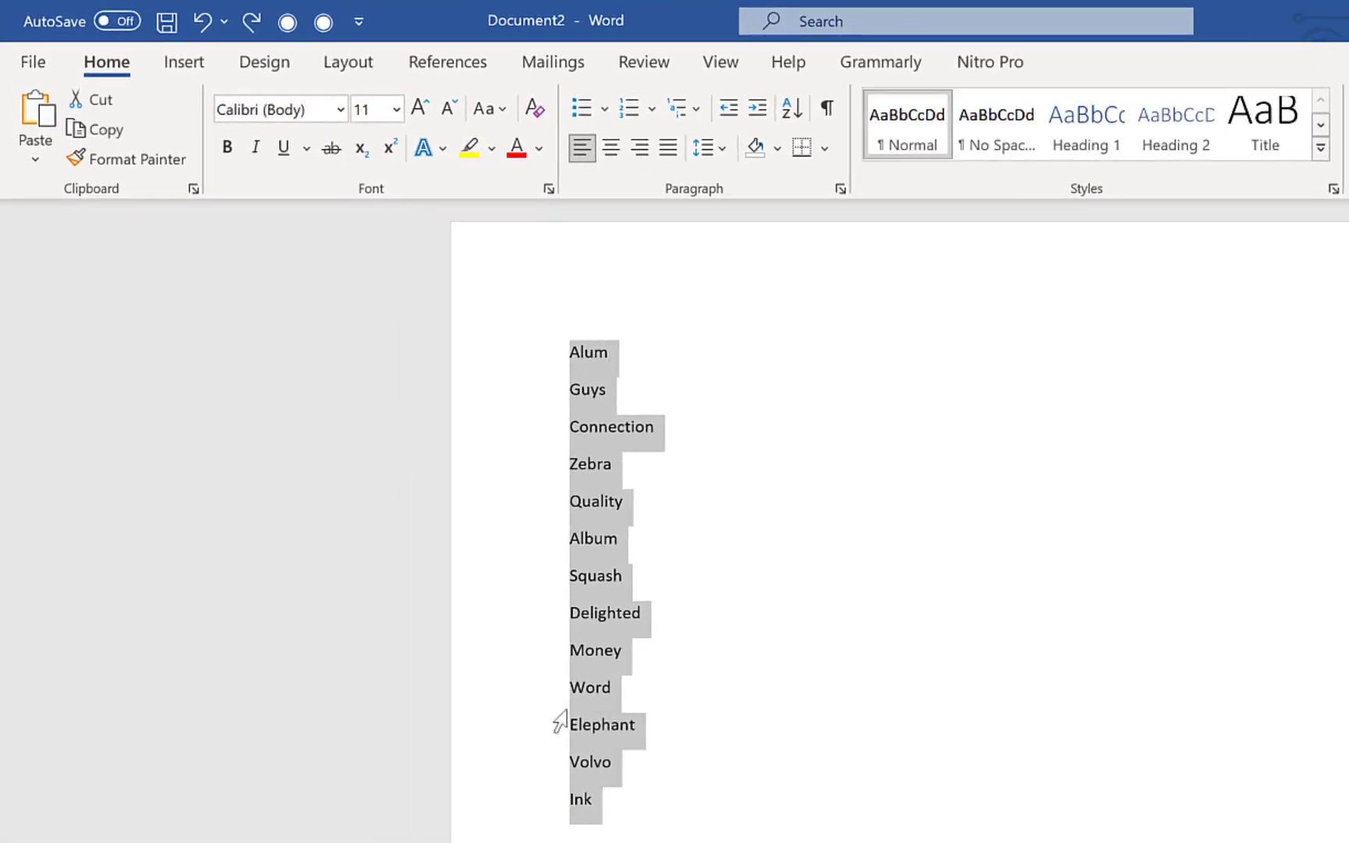
click(630, 661)
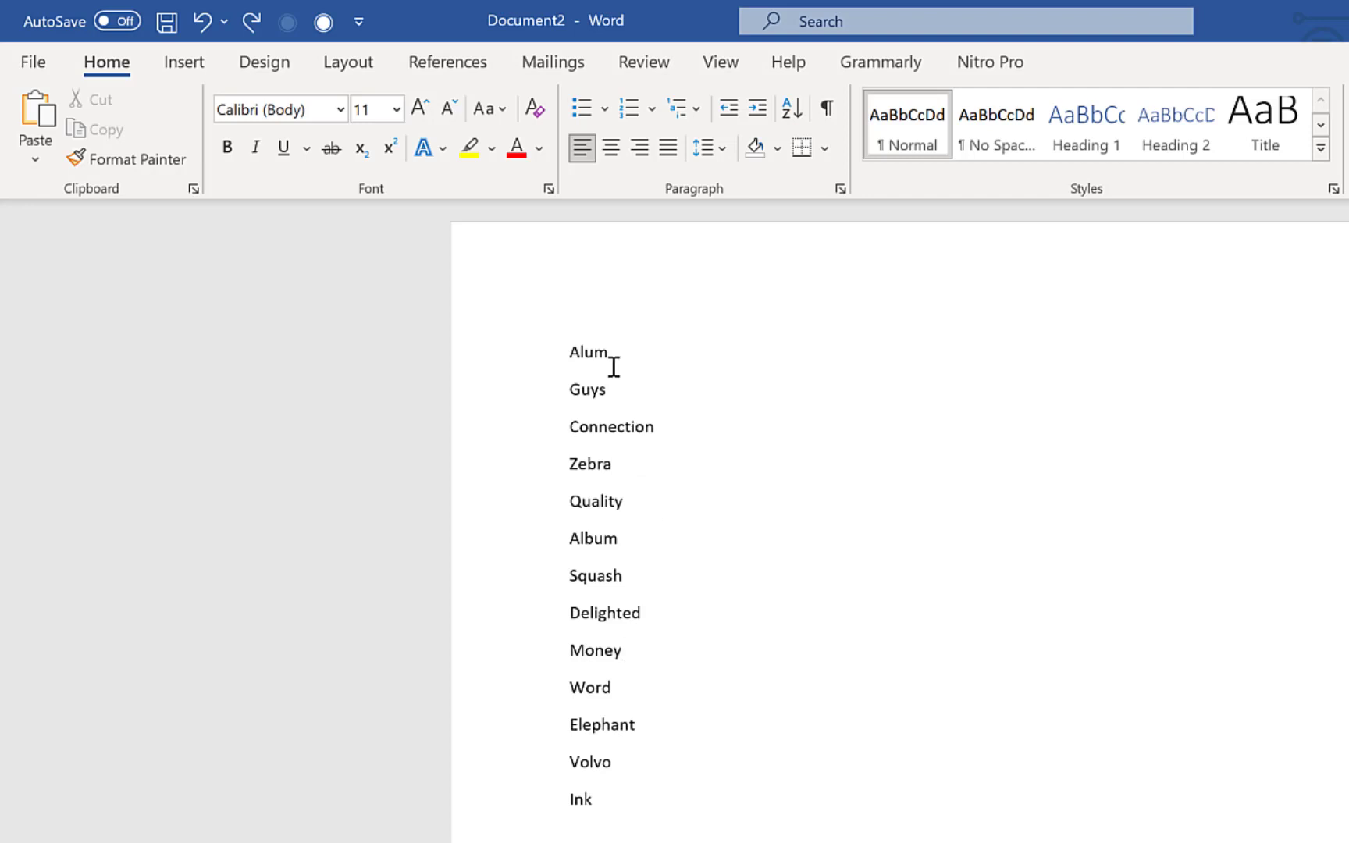
mouse_move(625, 831)
mouse_down()
mouse_move(542, 596)
mouse_move(517, 334)
mouse_up()
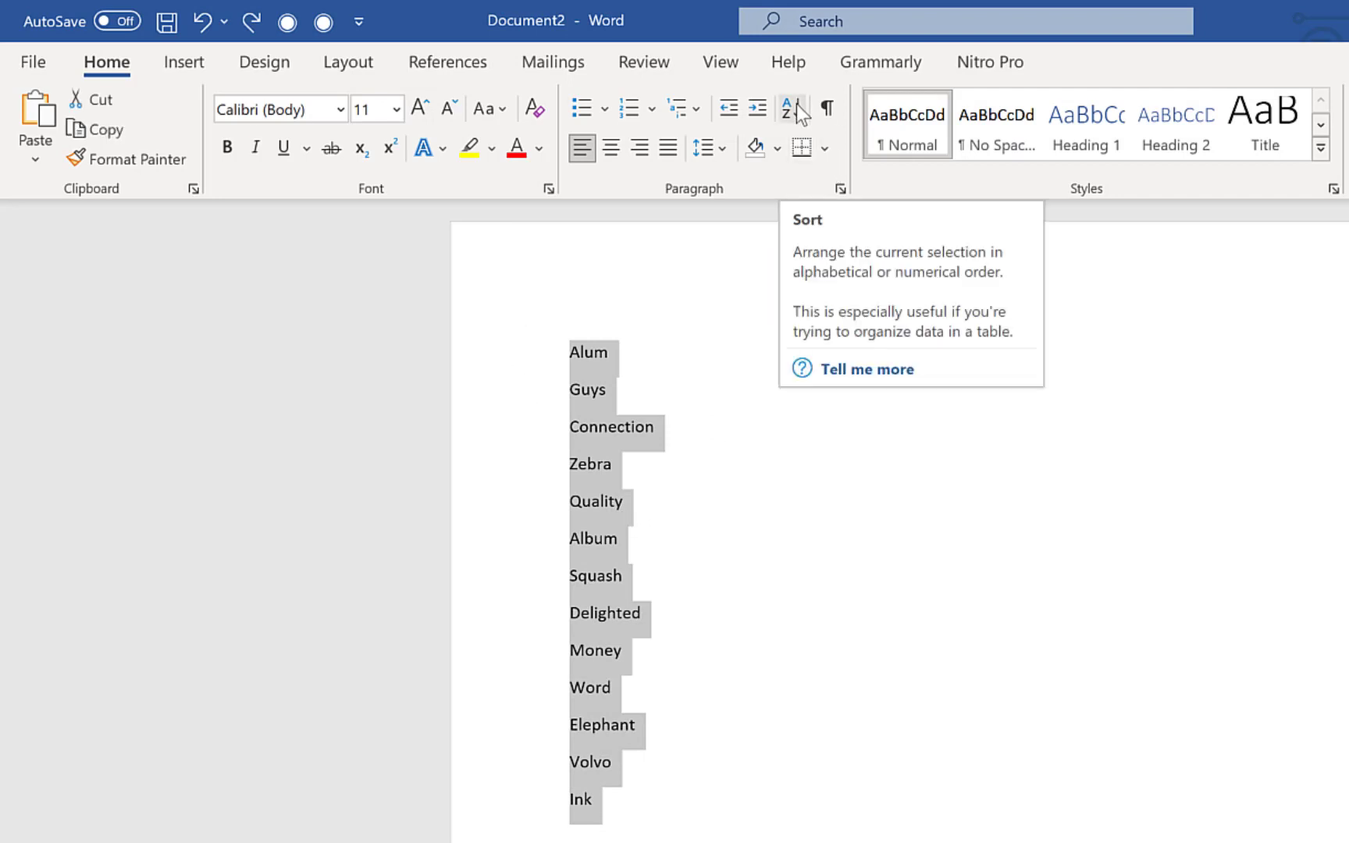
click(790, 110)
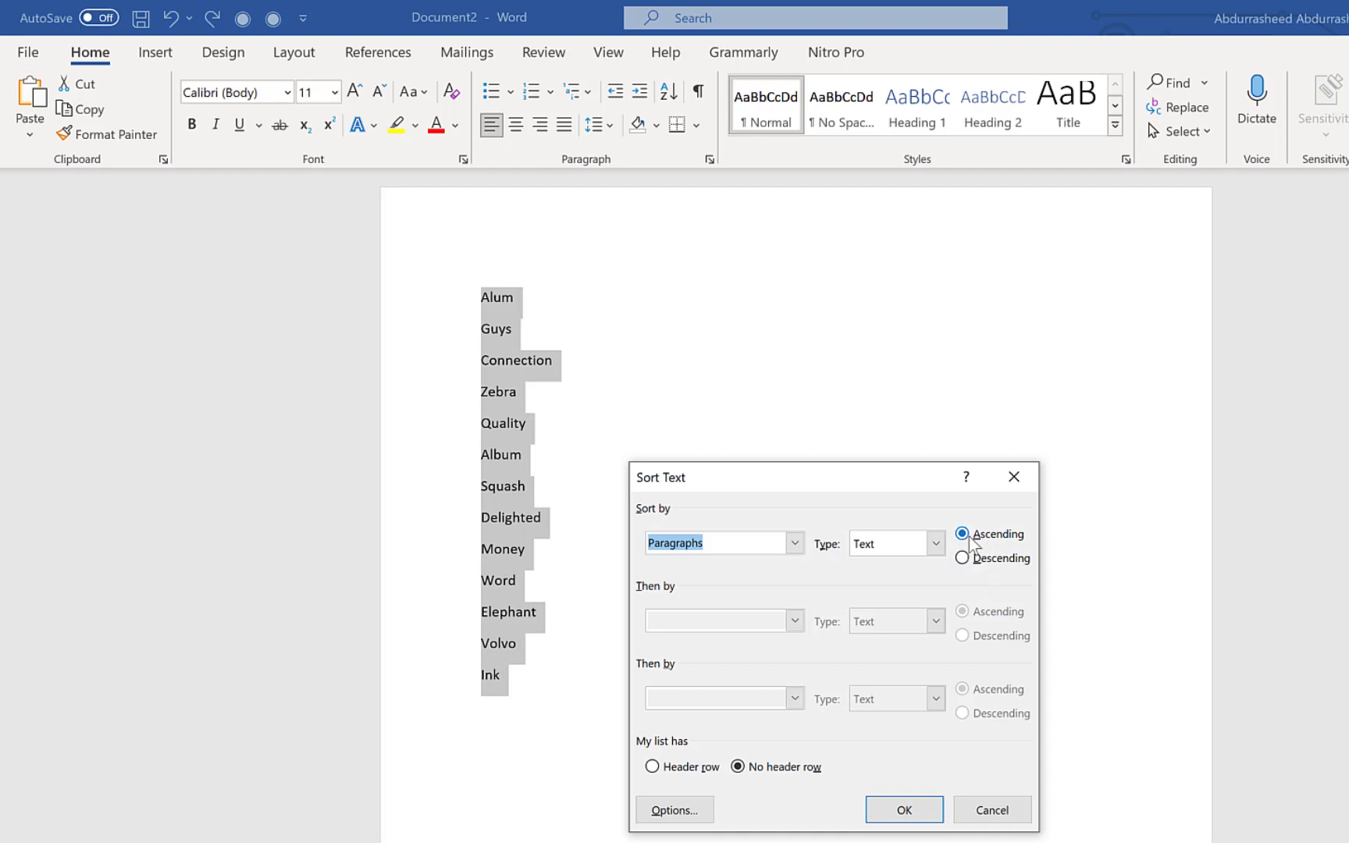
click(904, 809)
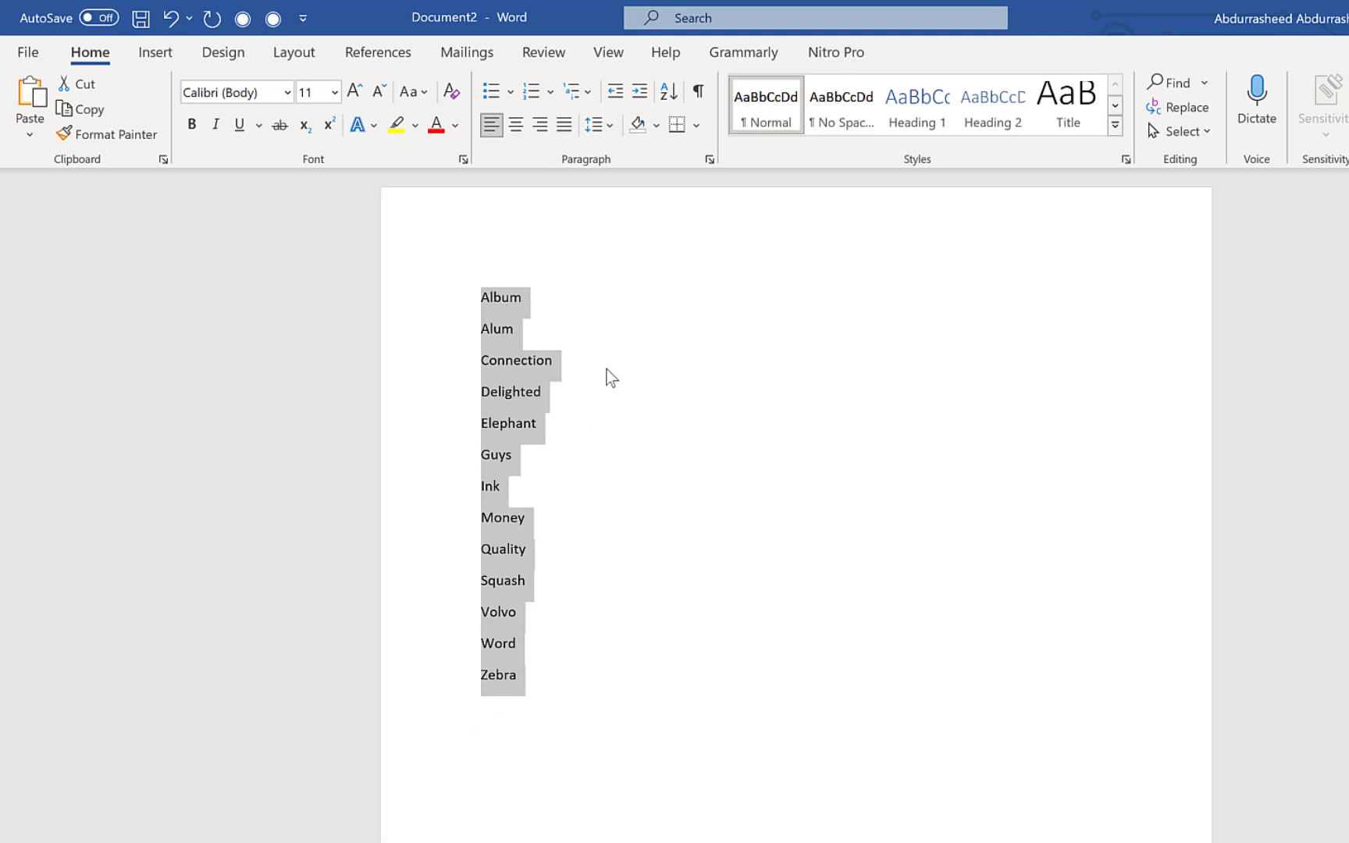
Sort the list of plain numbers by paragraphs, using the Number type in ascending order
scroll(535, 409, down, 15)
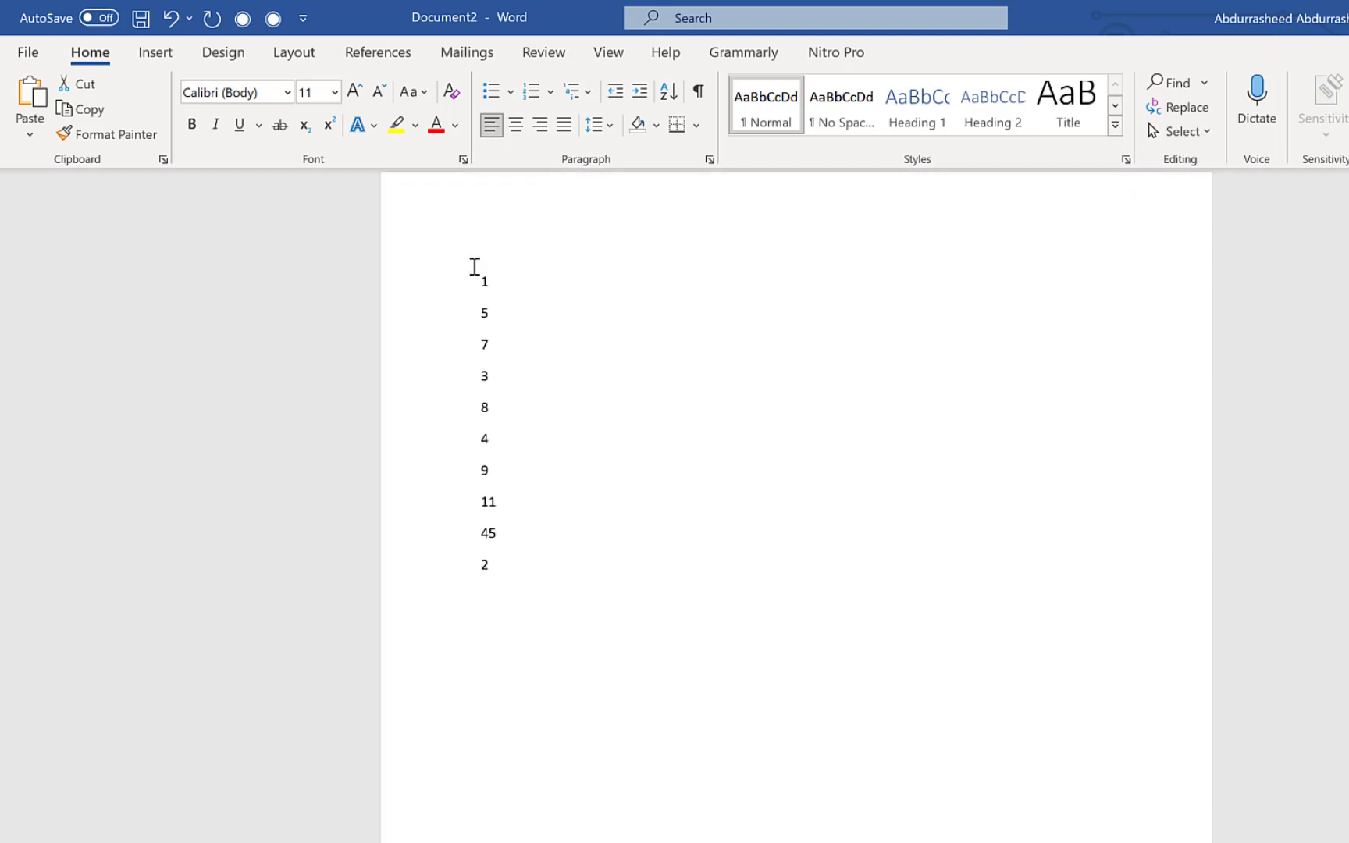
drag(475, 267, 563, 575)
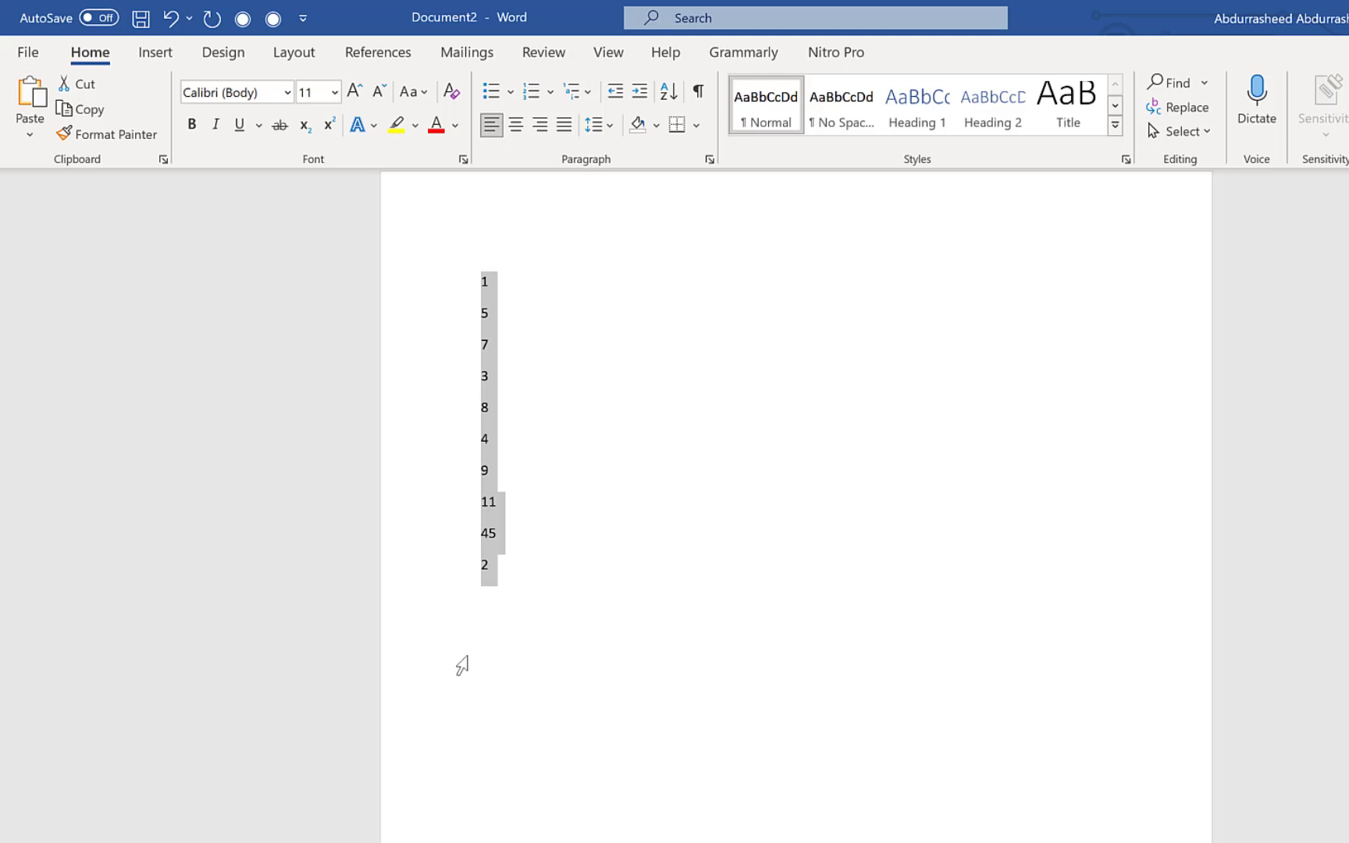
click(666, 92)
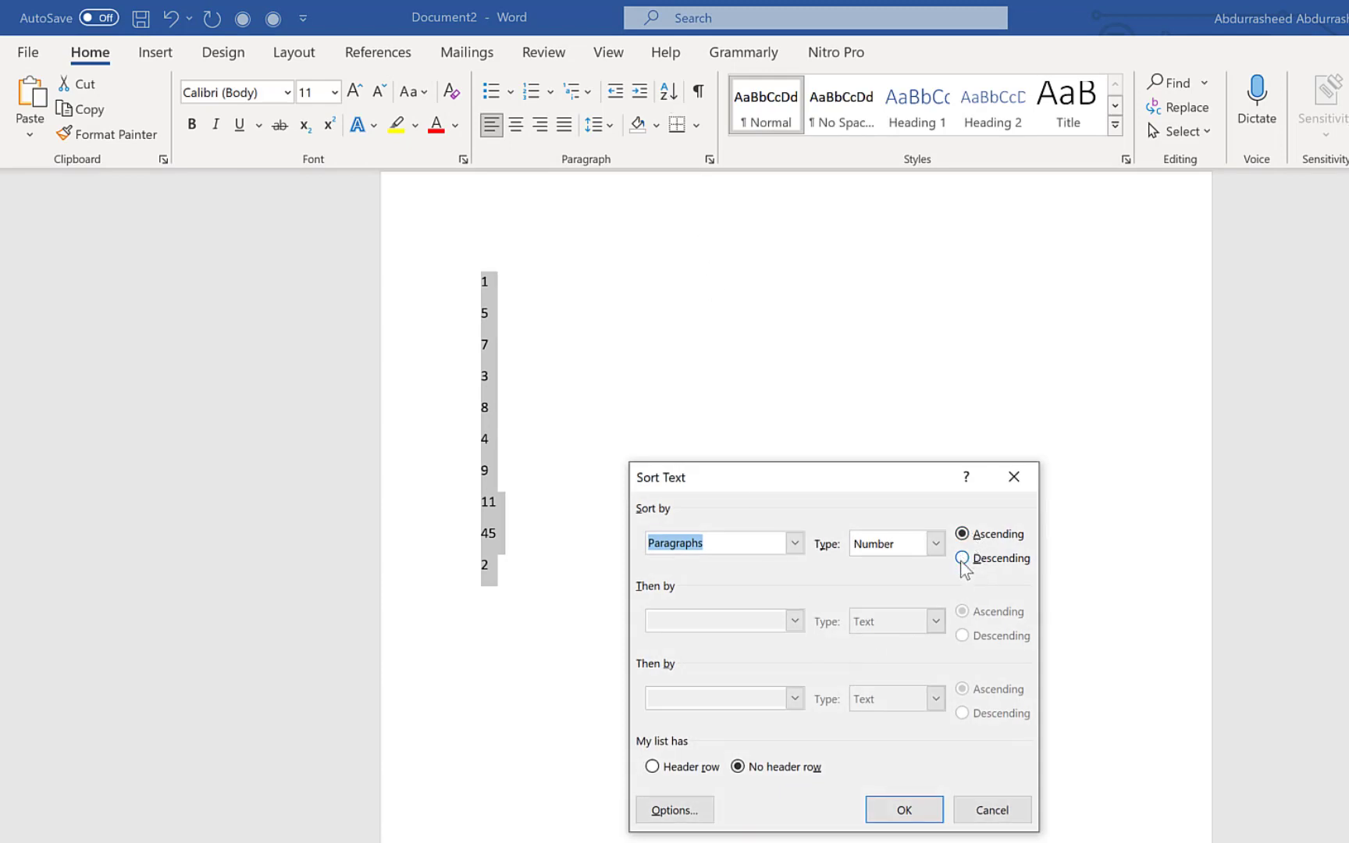
click(711, 542)
click(750, 566)
click(904, 809)
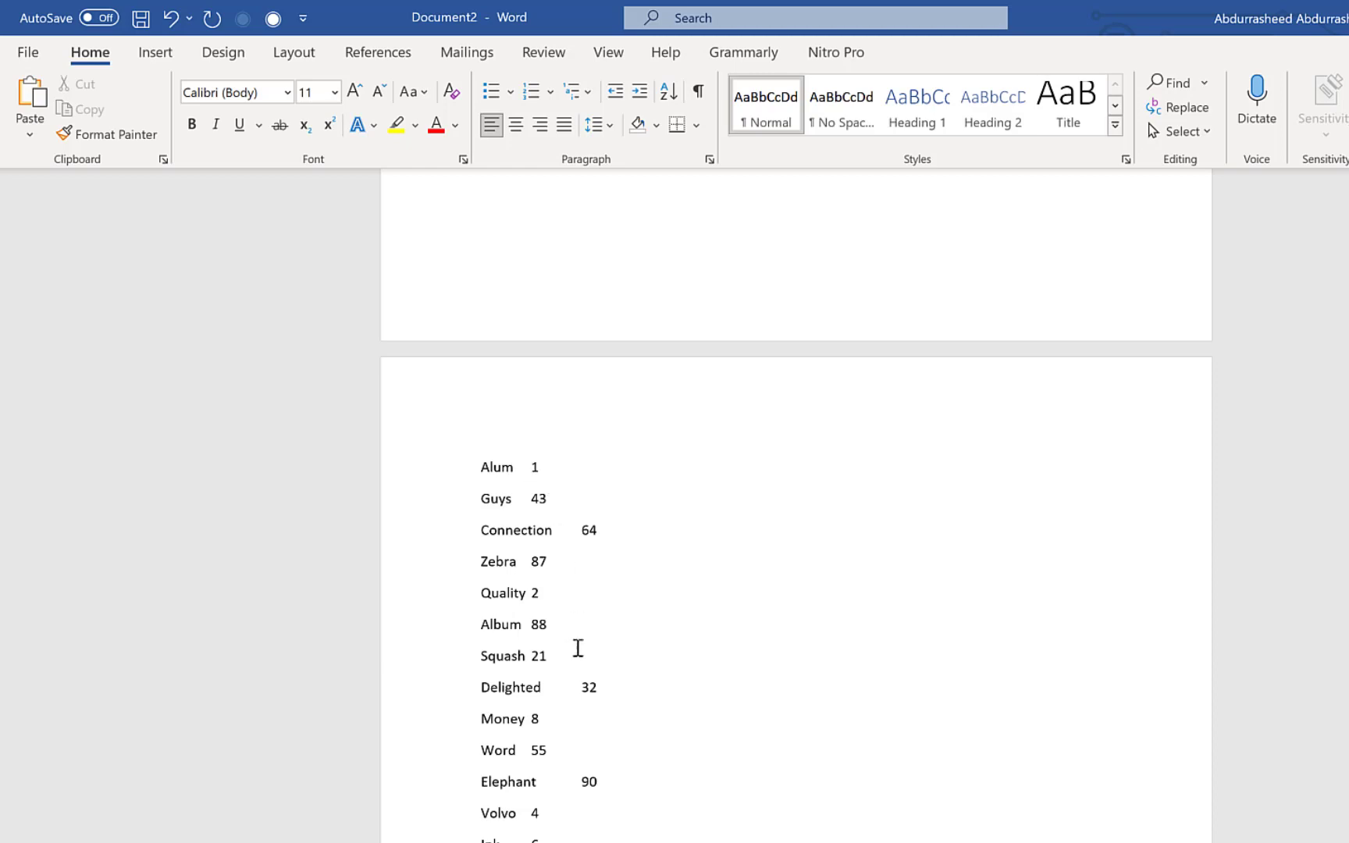
Convert the list of words with numbers into a 2-column table, separating text at tabs with an Auto fixed column width
click(535, 464)
drag(537, 479, 581, 602)
click(552, 483)
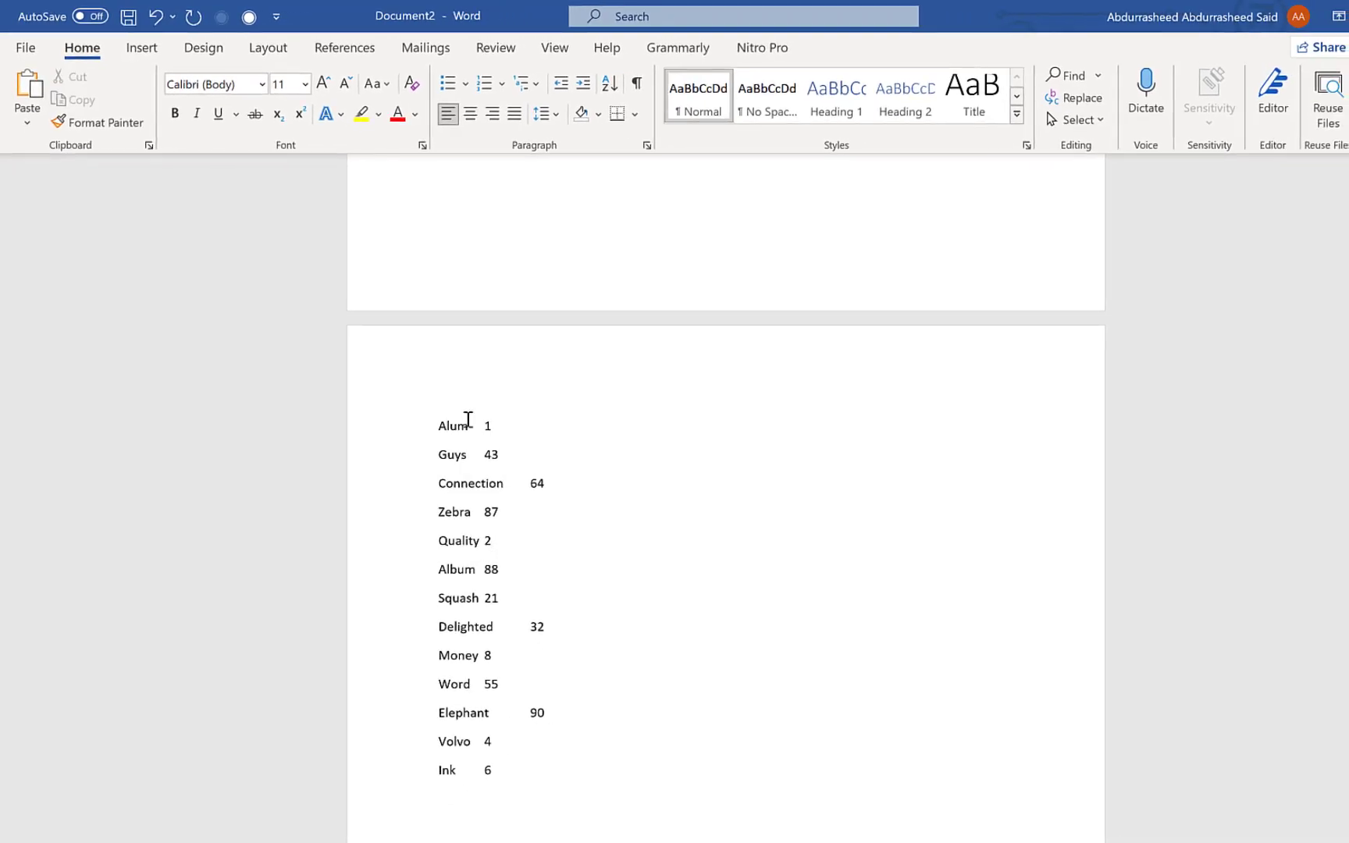
click(469, 421)
click(531, 485)
mouse_move(508, 781)
mouse_down()
mouse_move(417, 577)
mouse_move(421, 421)
mouse_up()
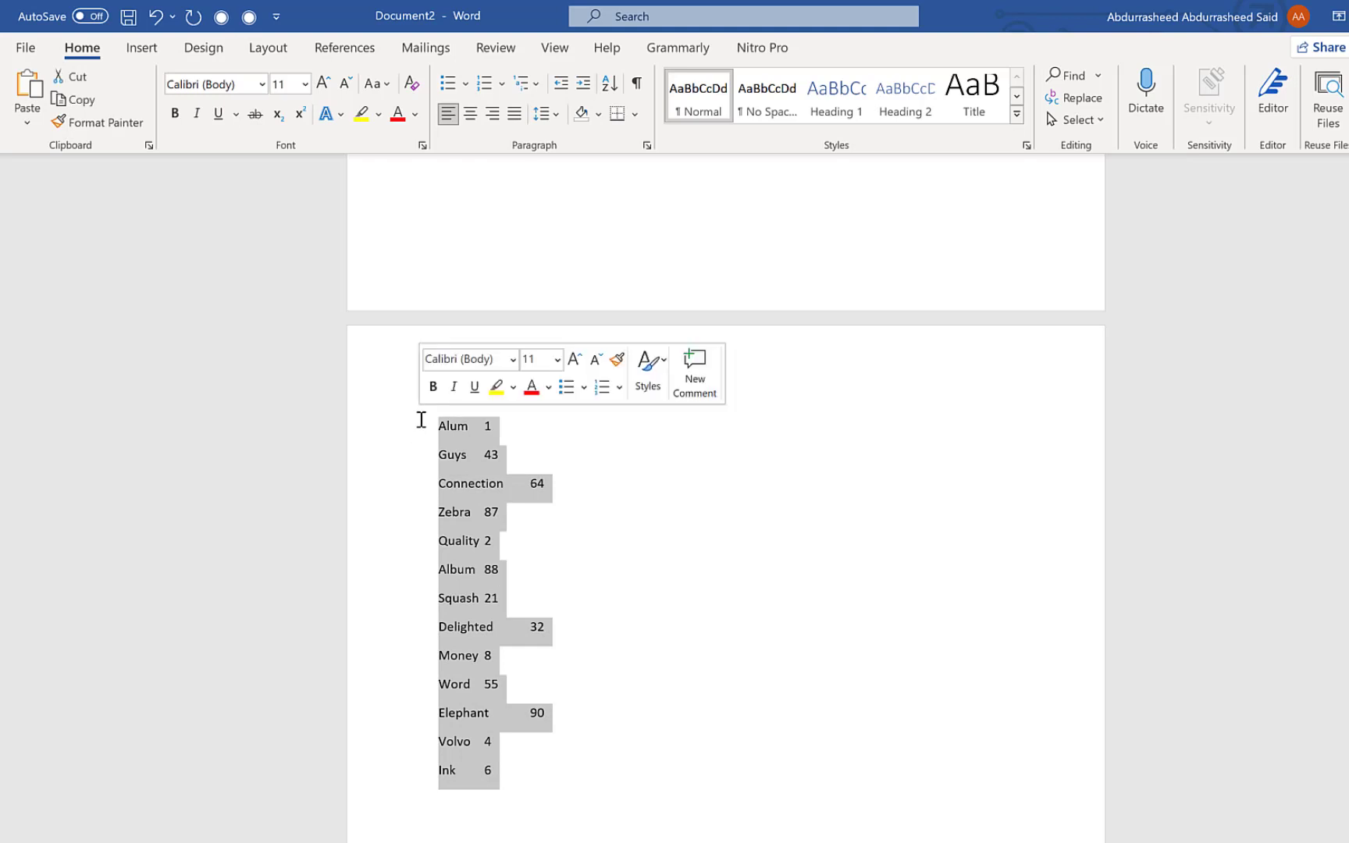
click(142, 53)
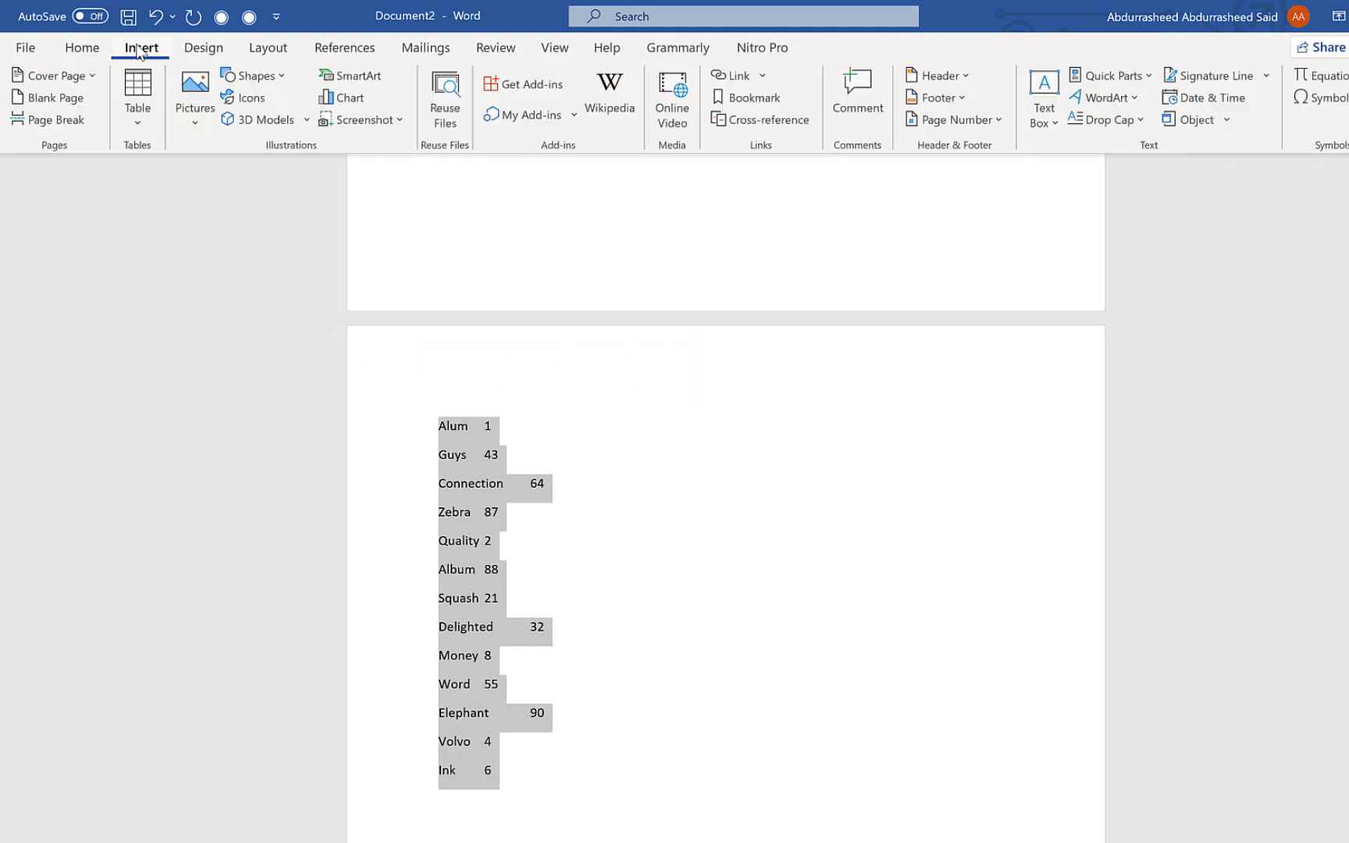
click(141, 118)
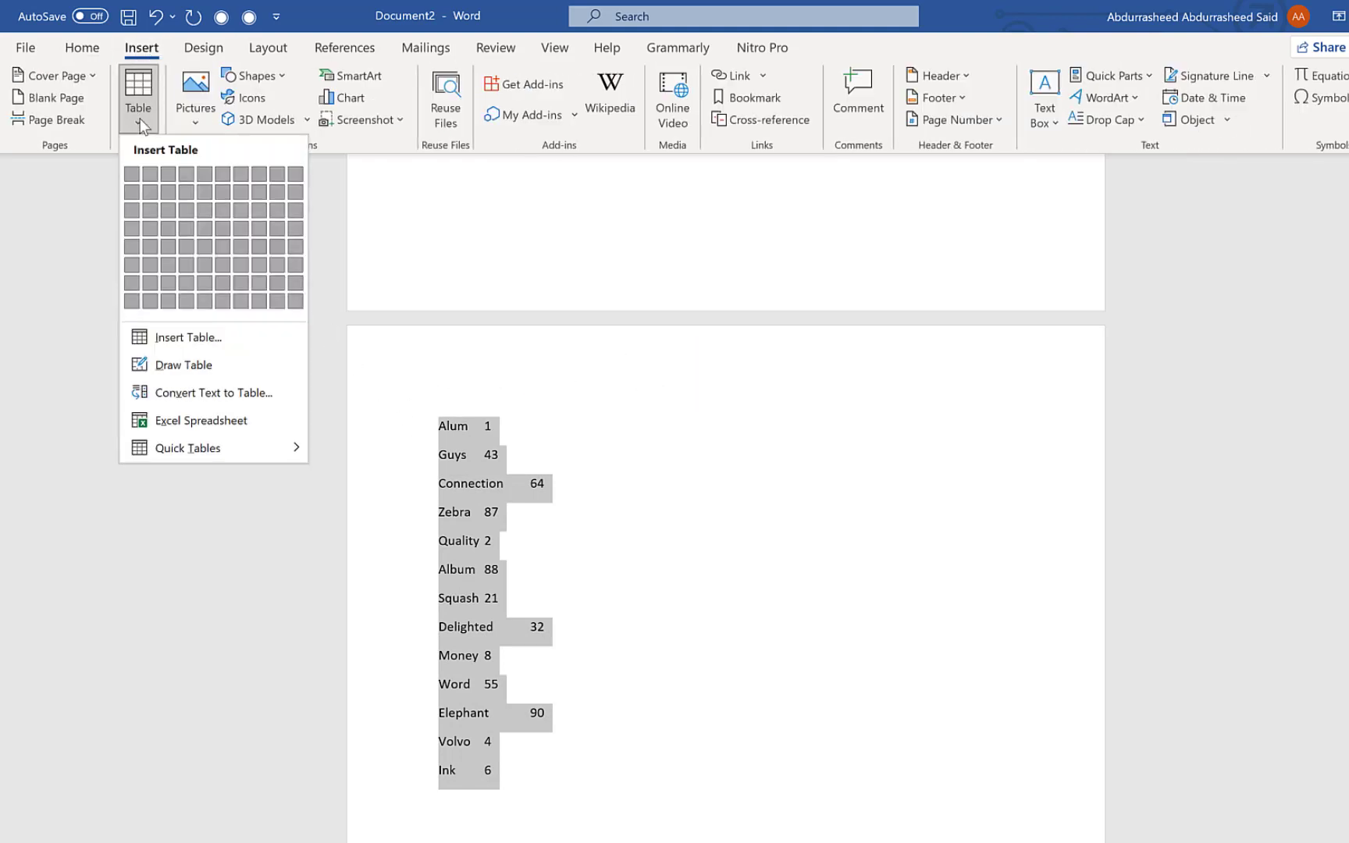
click(215, 394)
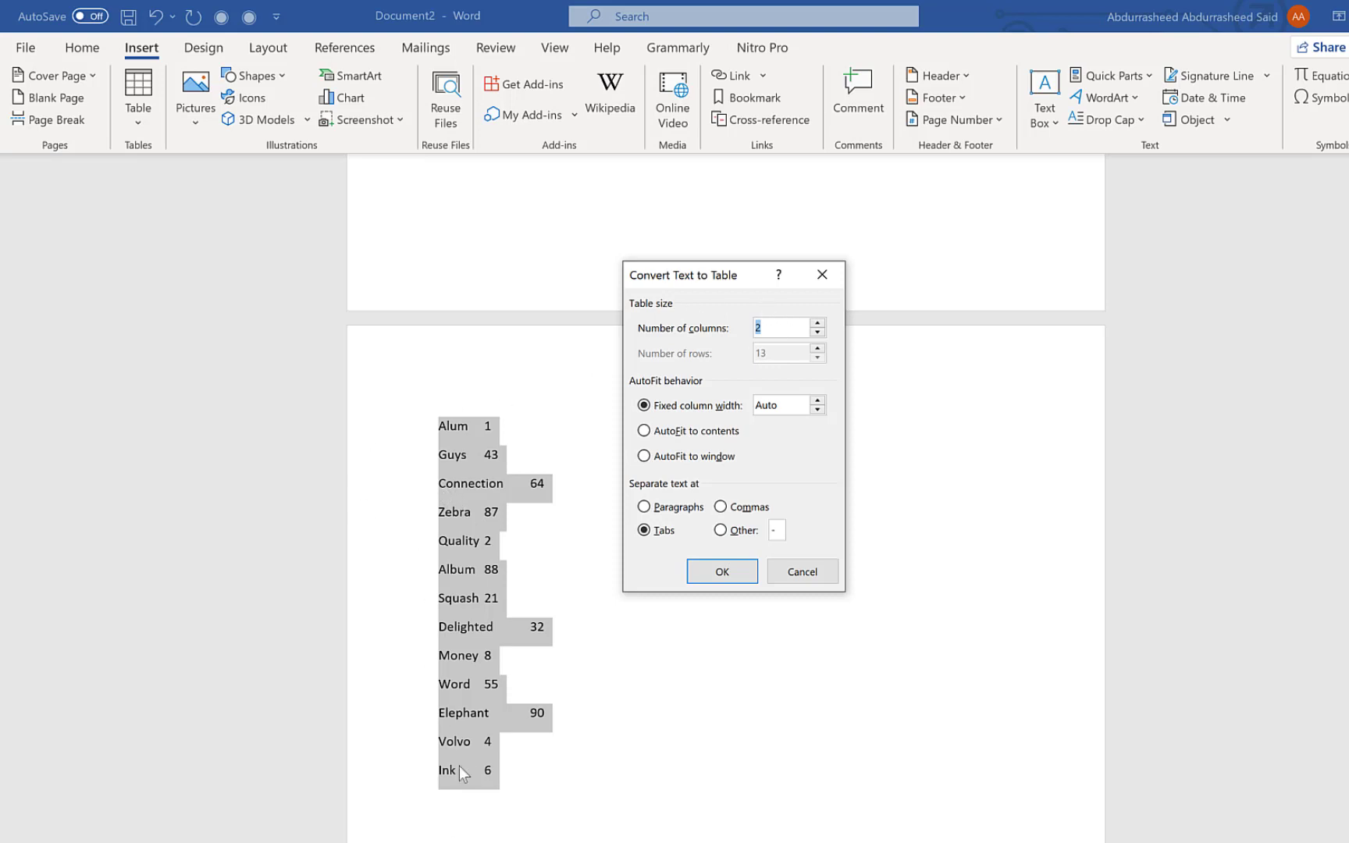
click(722, 571)
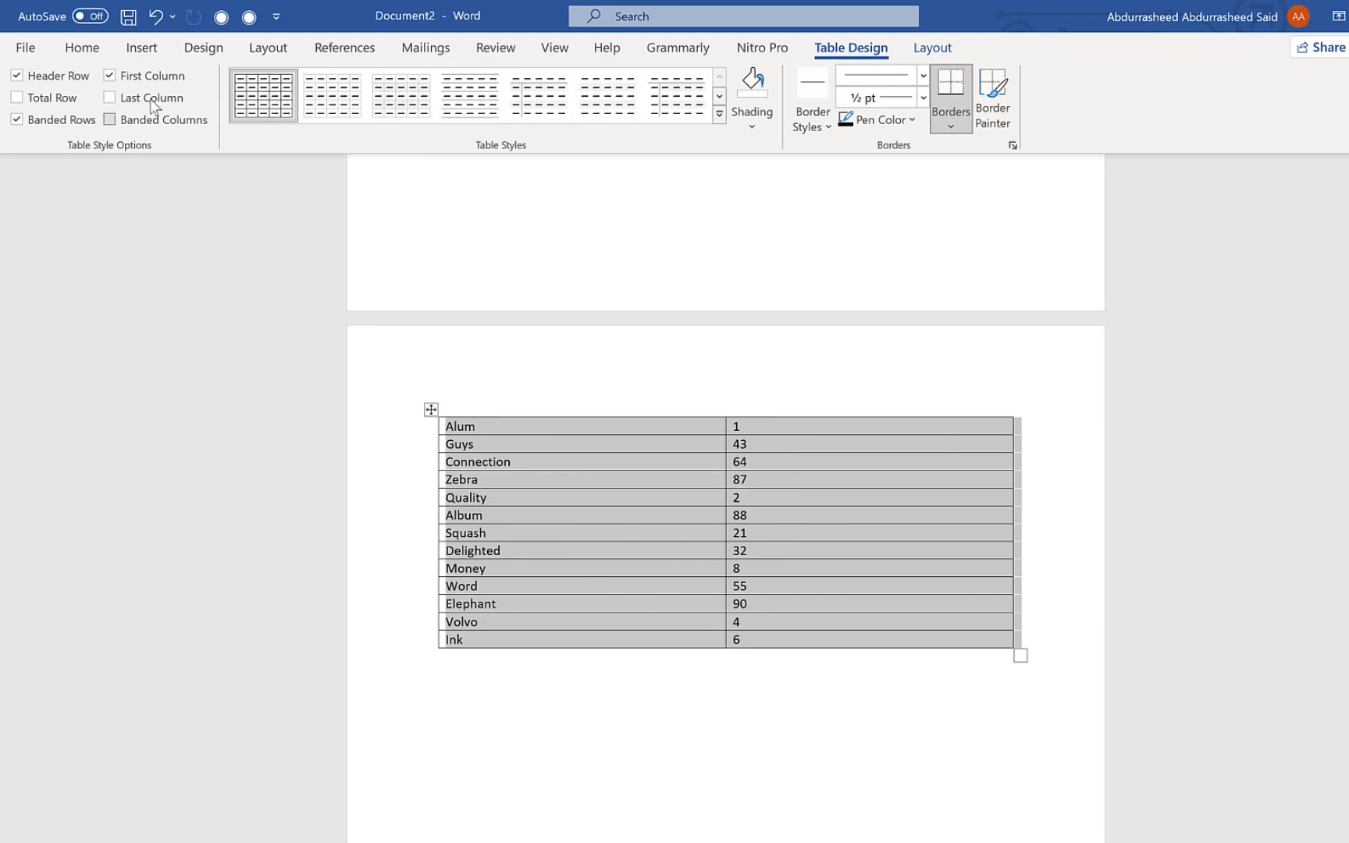
Sort the word-and-number table by Column 1, as text using paragraphs, in ascending order
click(92, 49)
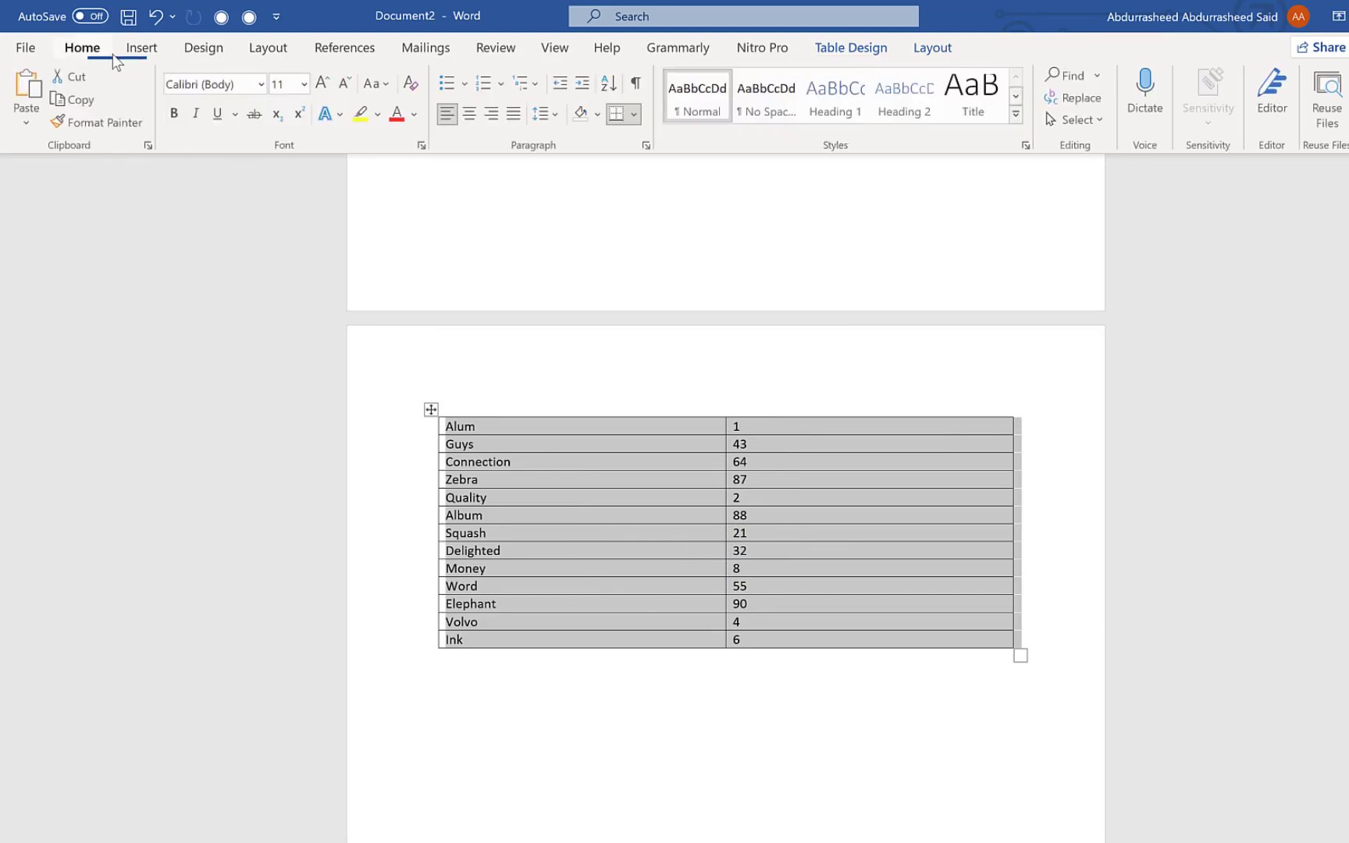
click(612, 84)
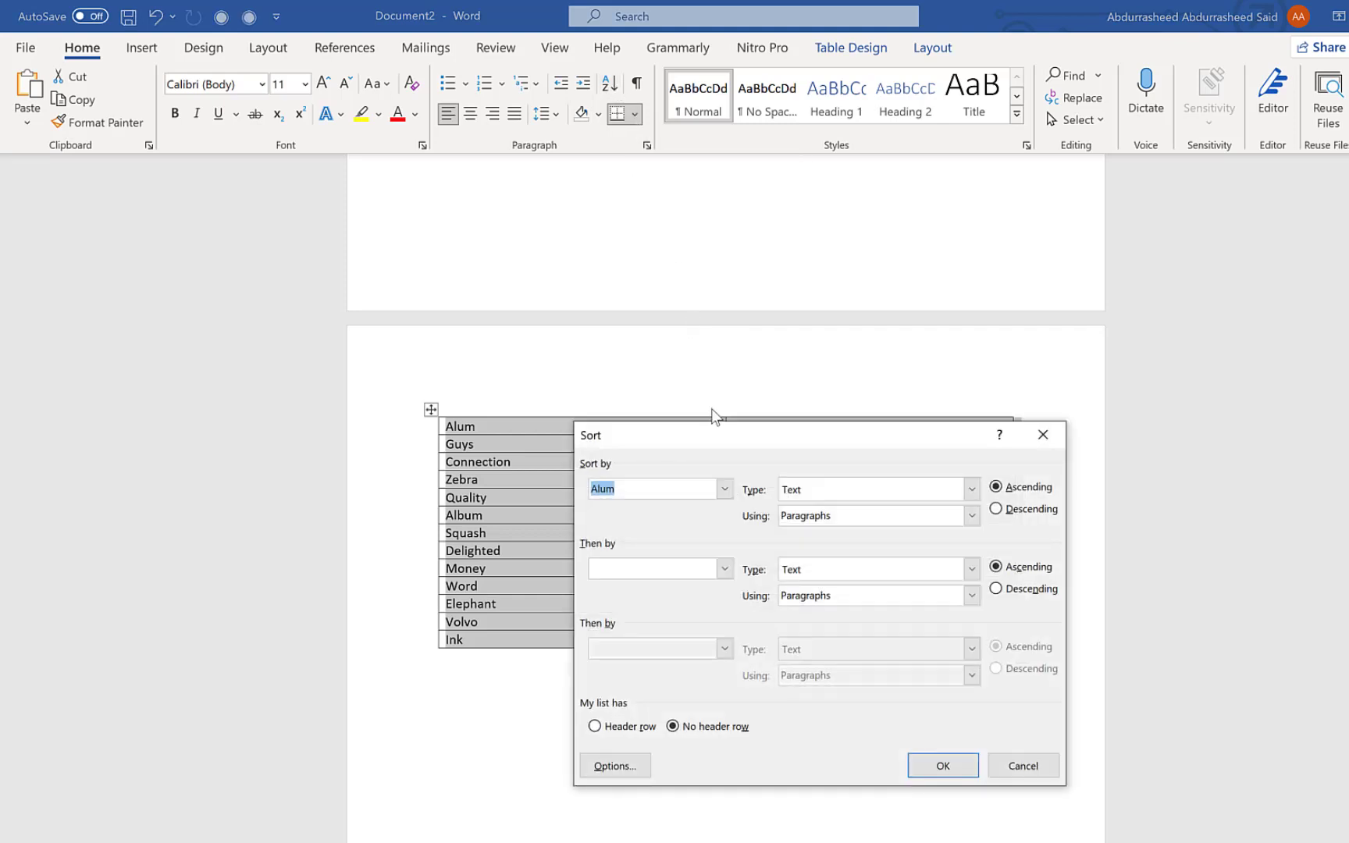
drag(737, 439, 752, 513)
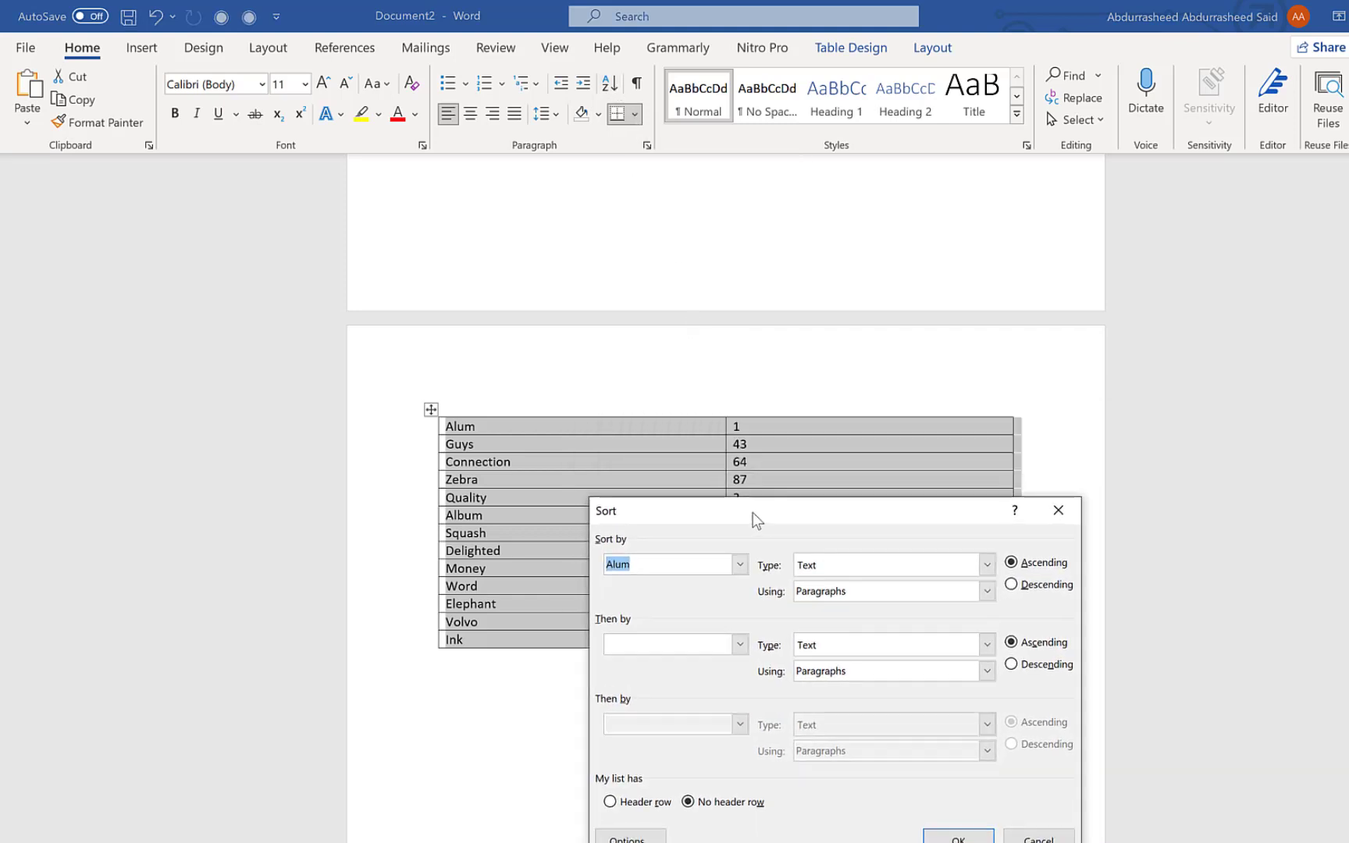
click(740, 565)
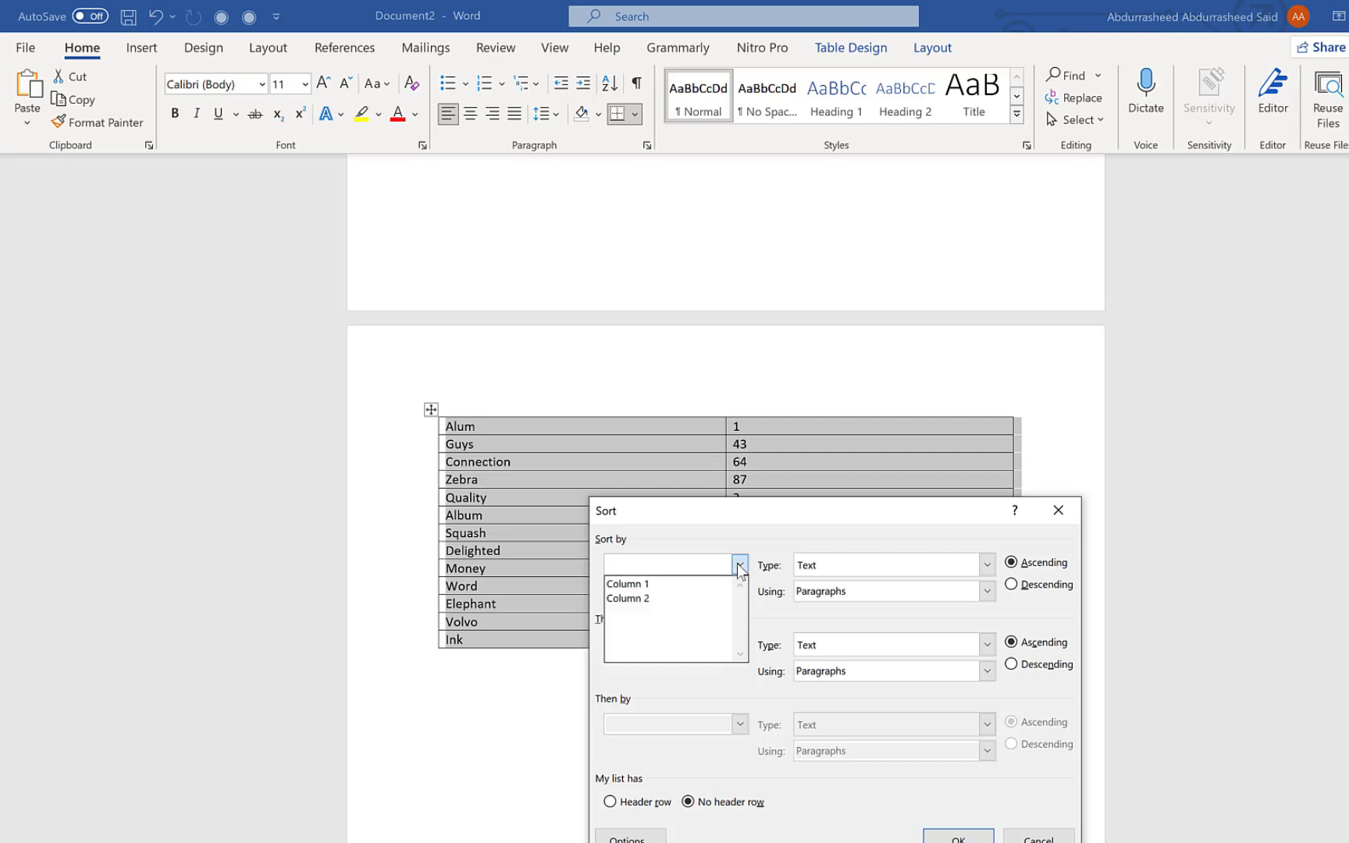
click(696, 588)
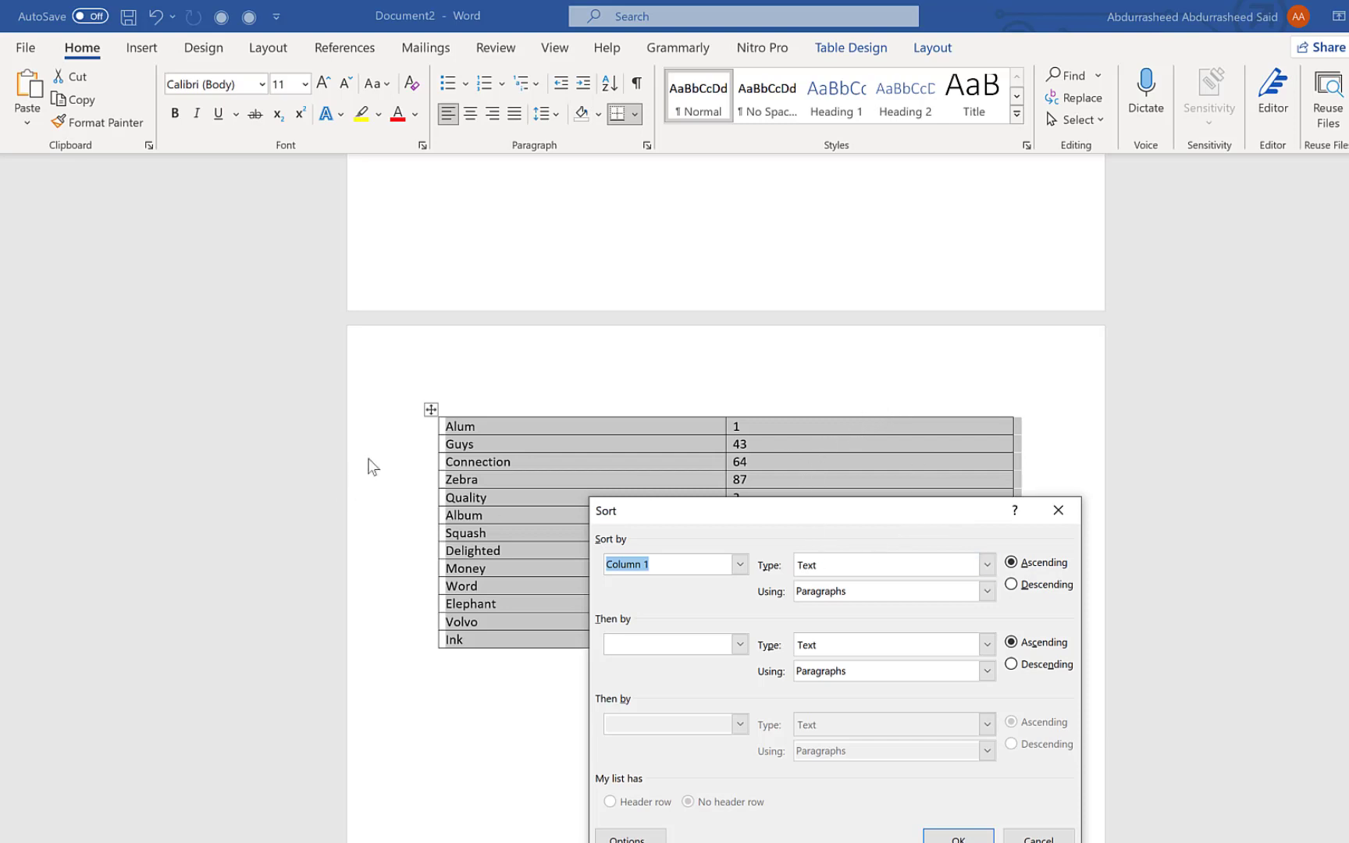
click(957, 837)
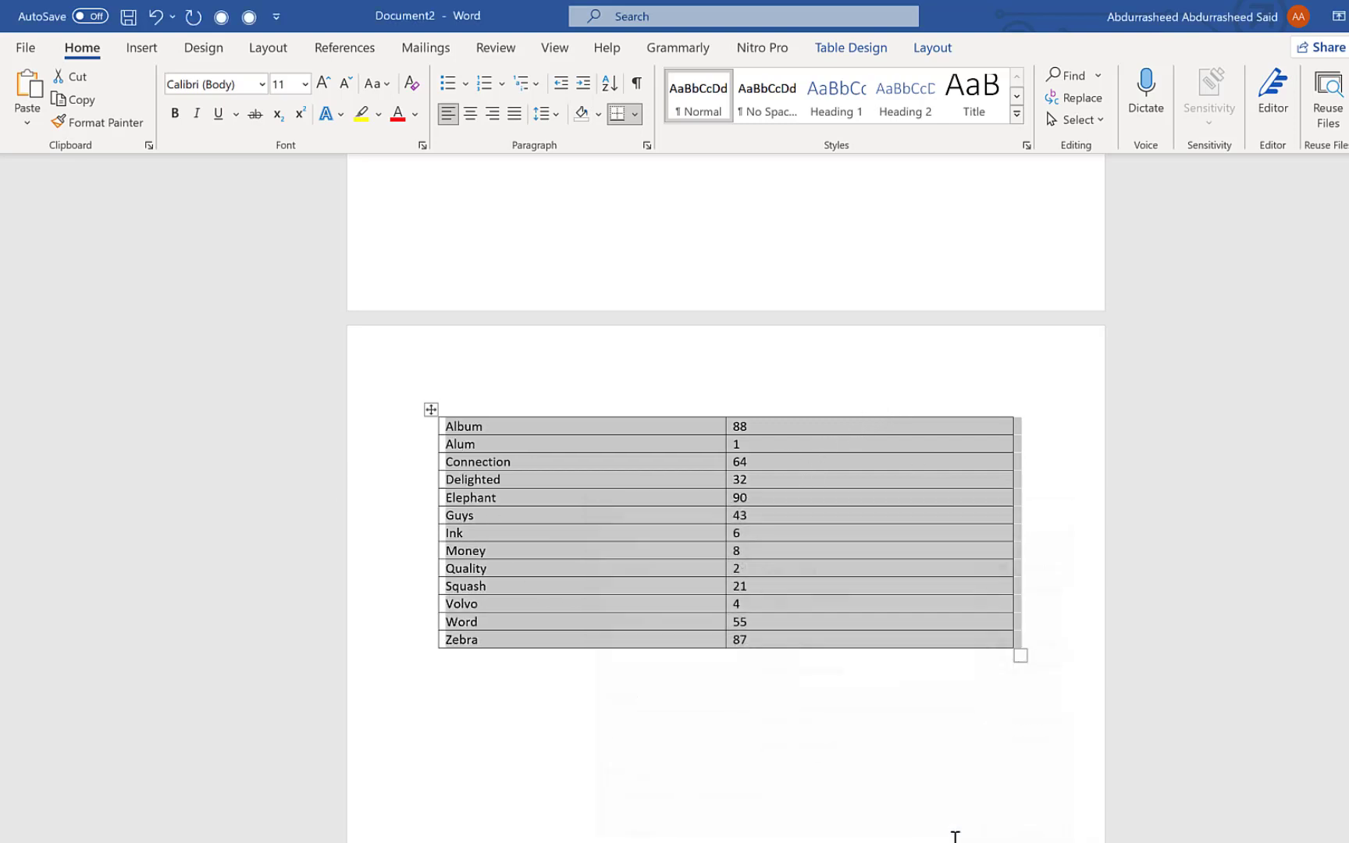
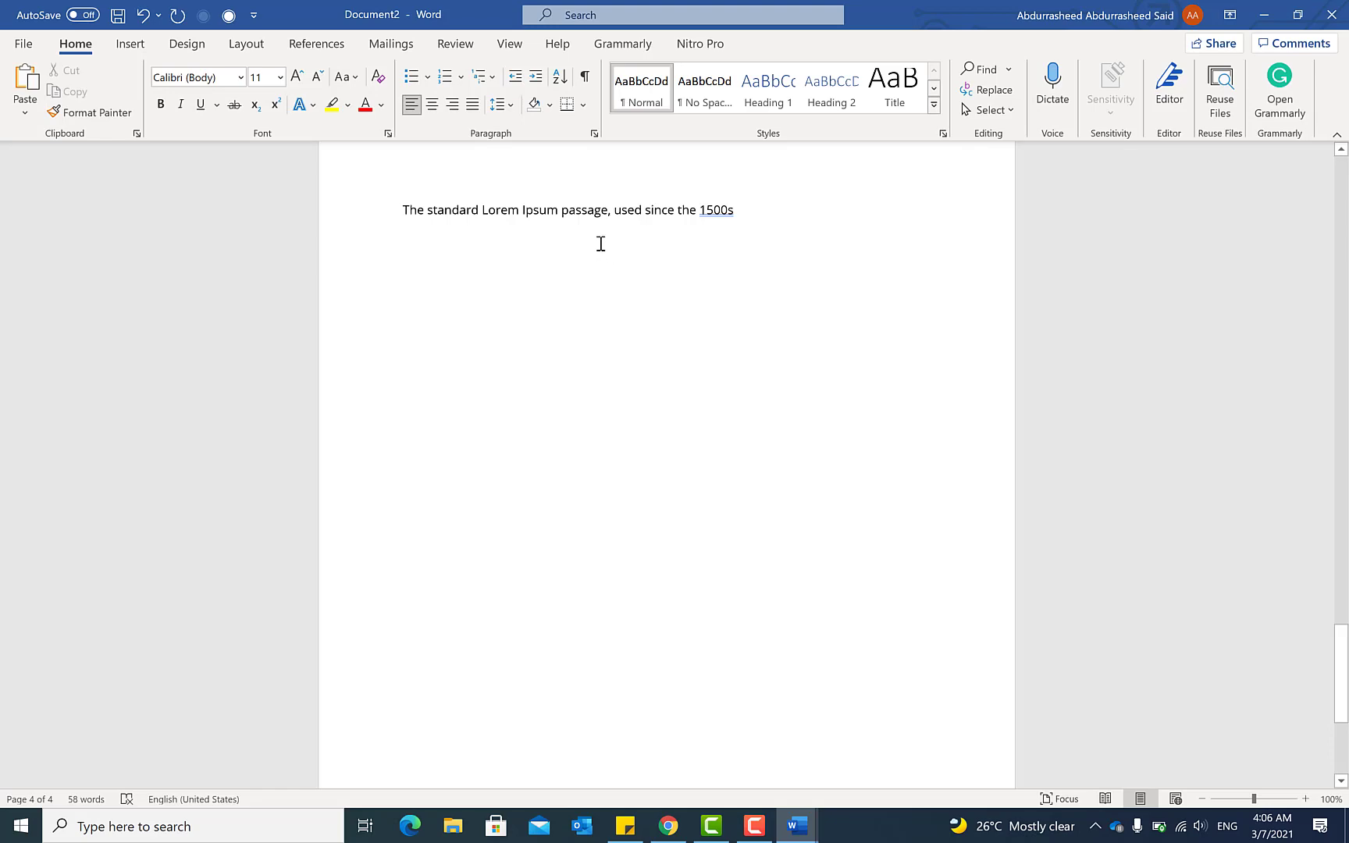
Format the word "passage" in the Lorem Ipsum line as superscript through the font settings, and undo the change
drag(561, 210, 608, 216)
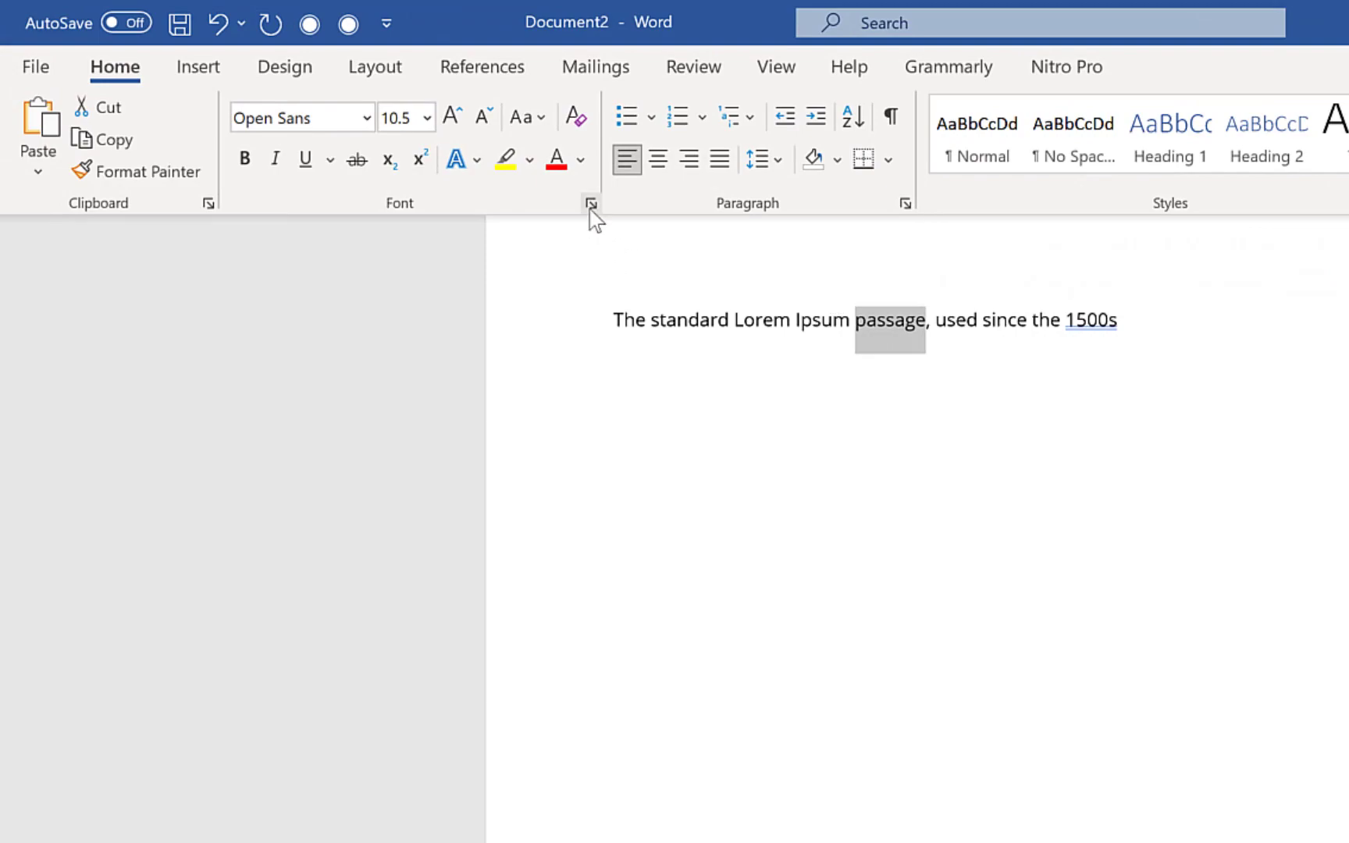
click(591, 206)
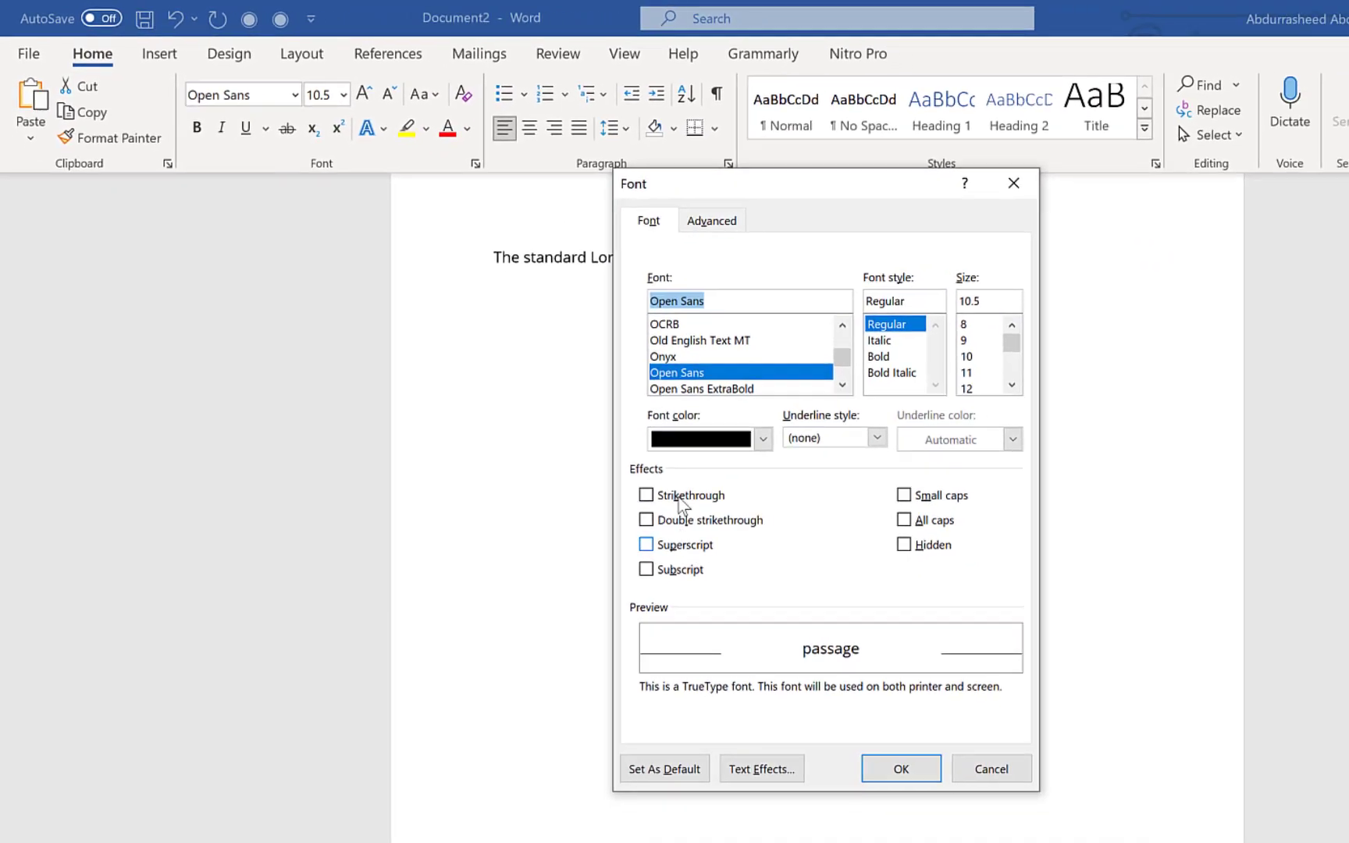
drag(701, 185, 1016, 195)
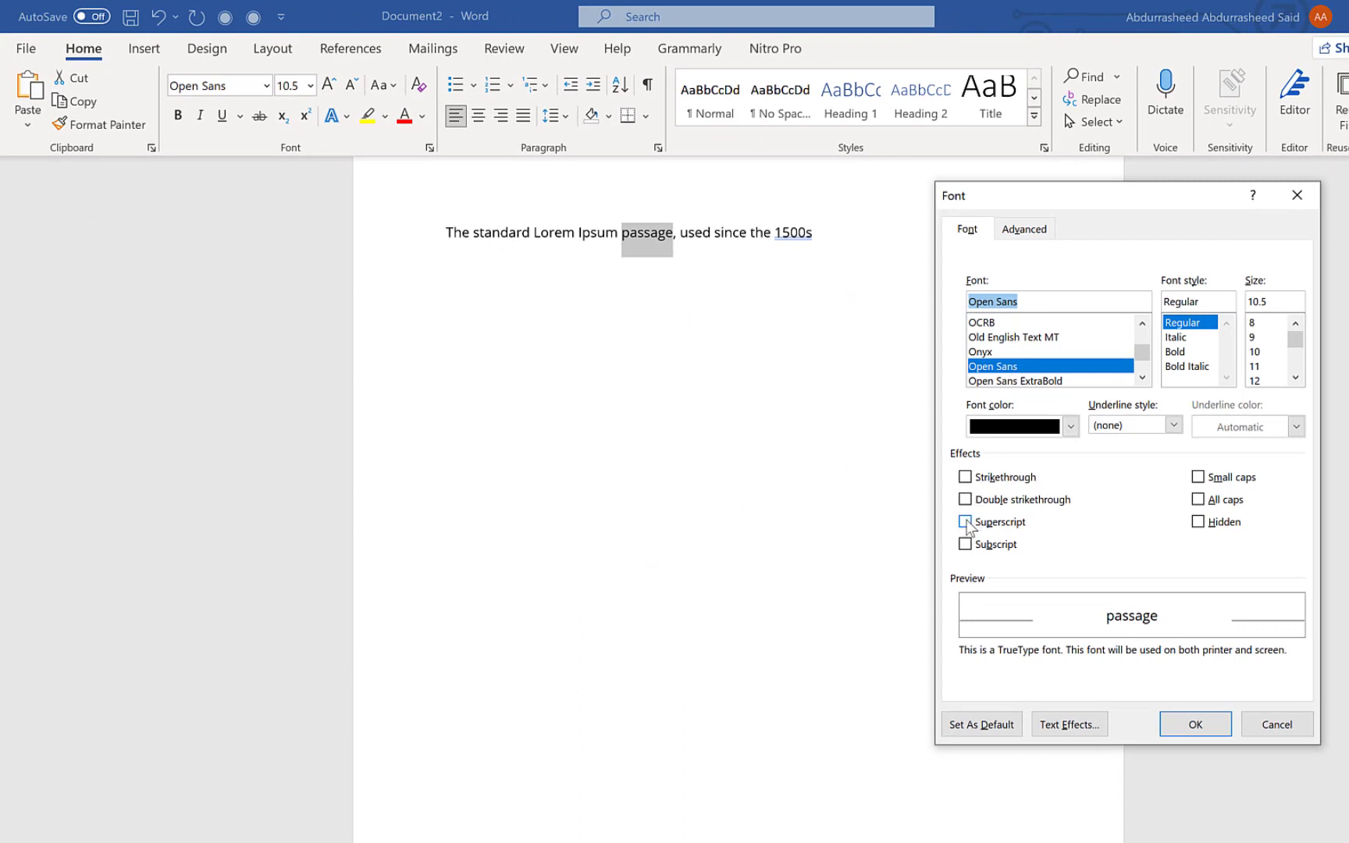
click(966, 522)
click(1195, 724)
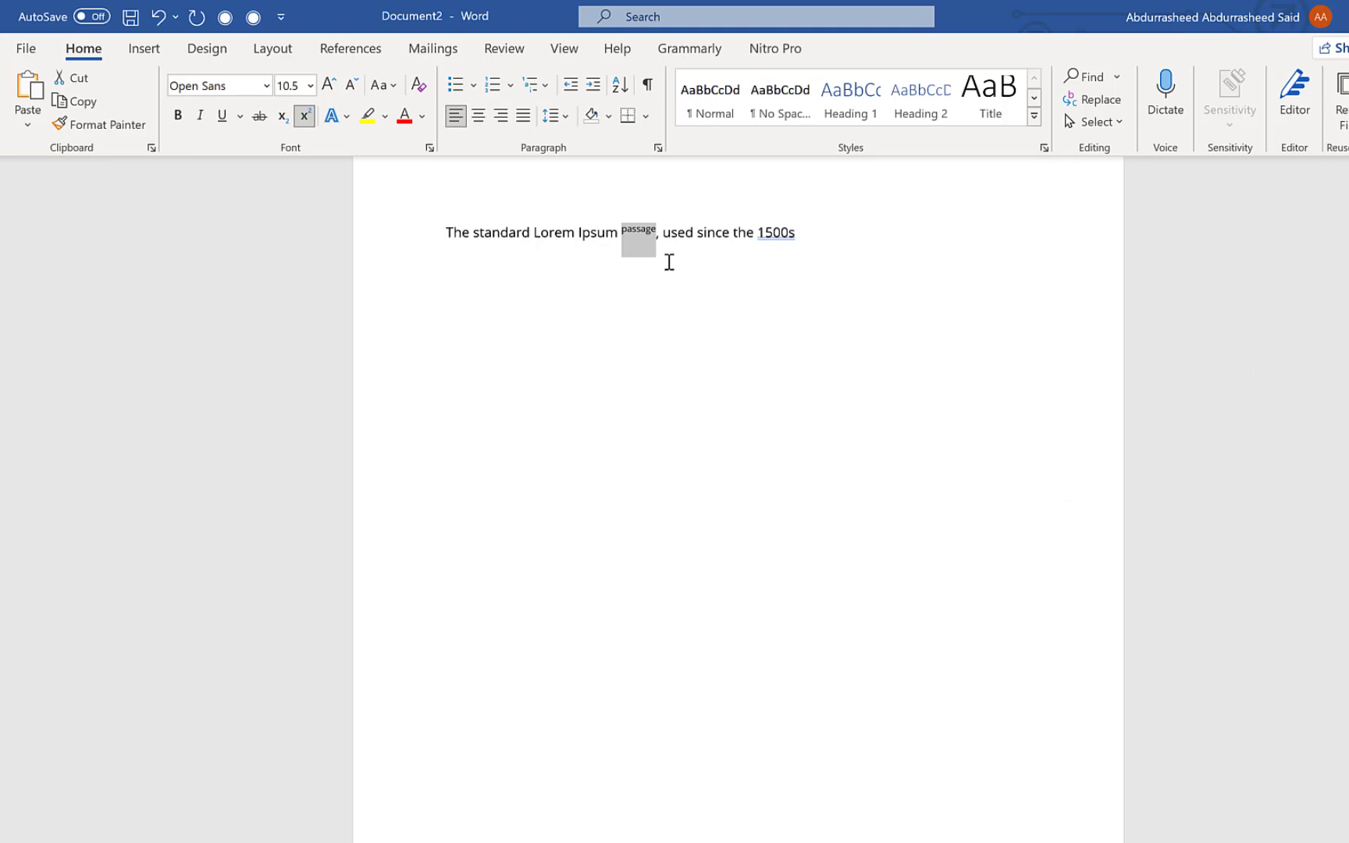
key(ctrl+z)
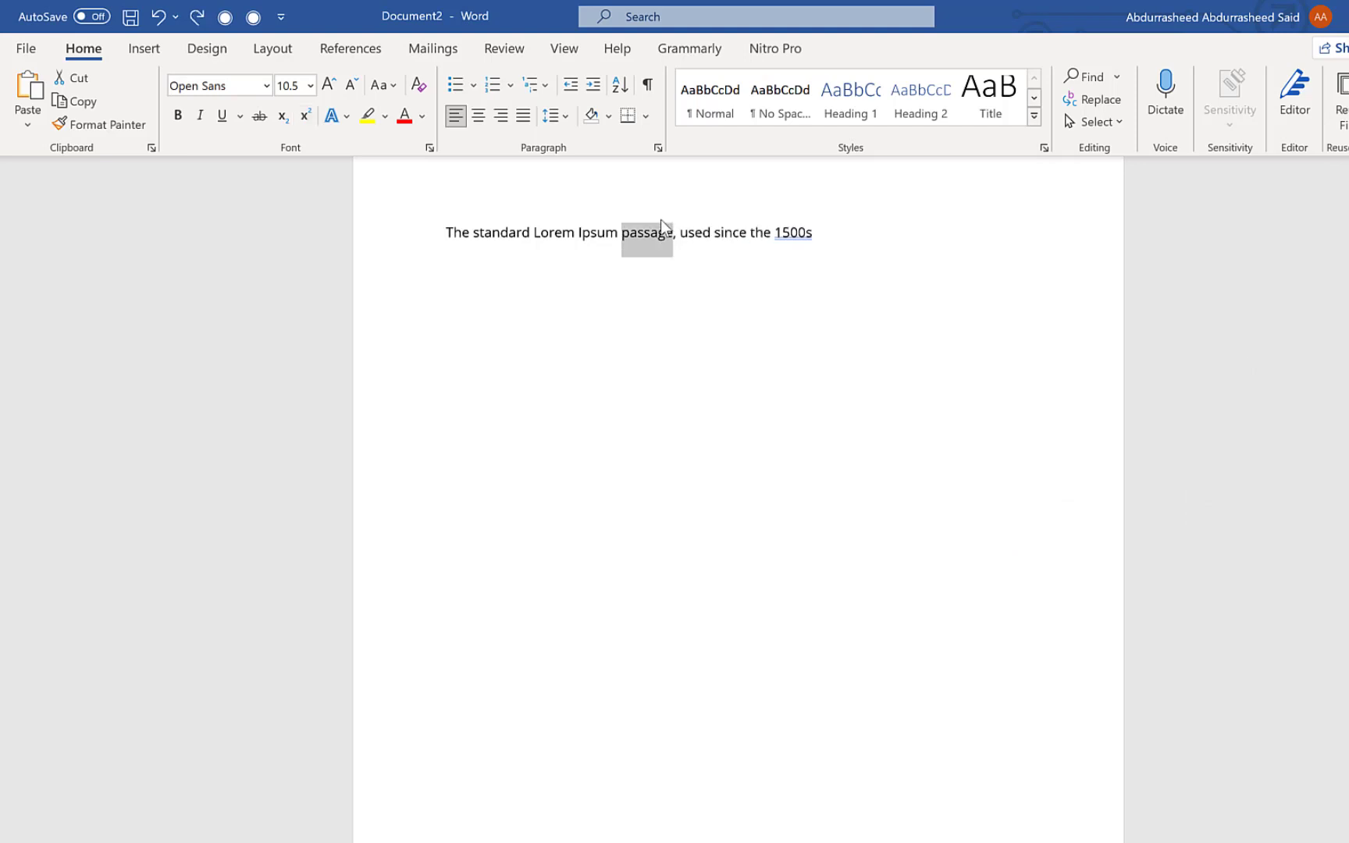
Format the word "passage" as subscript through the font settings, and remove the subscript formatting again
click(429, 147)
click(981, 546)
click(1218, 730)
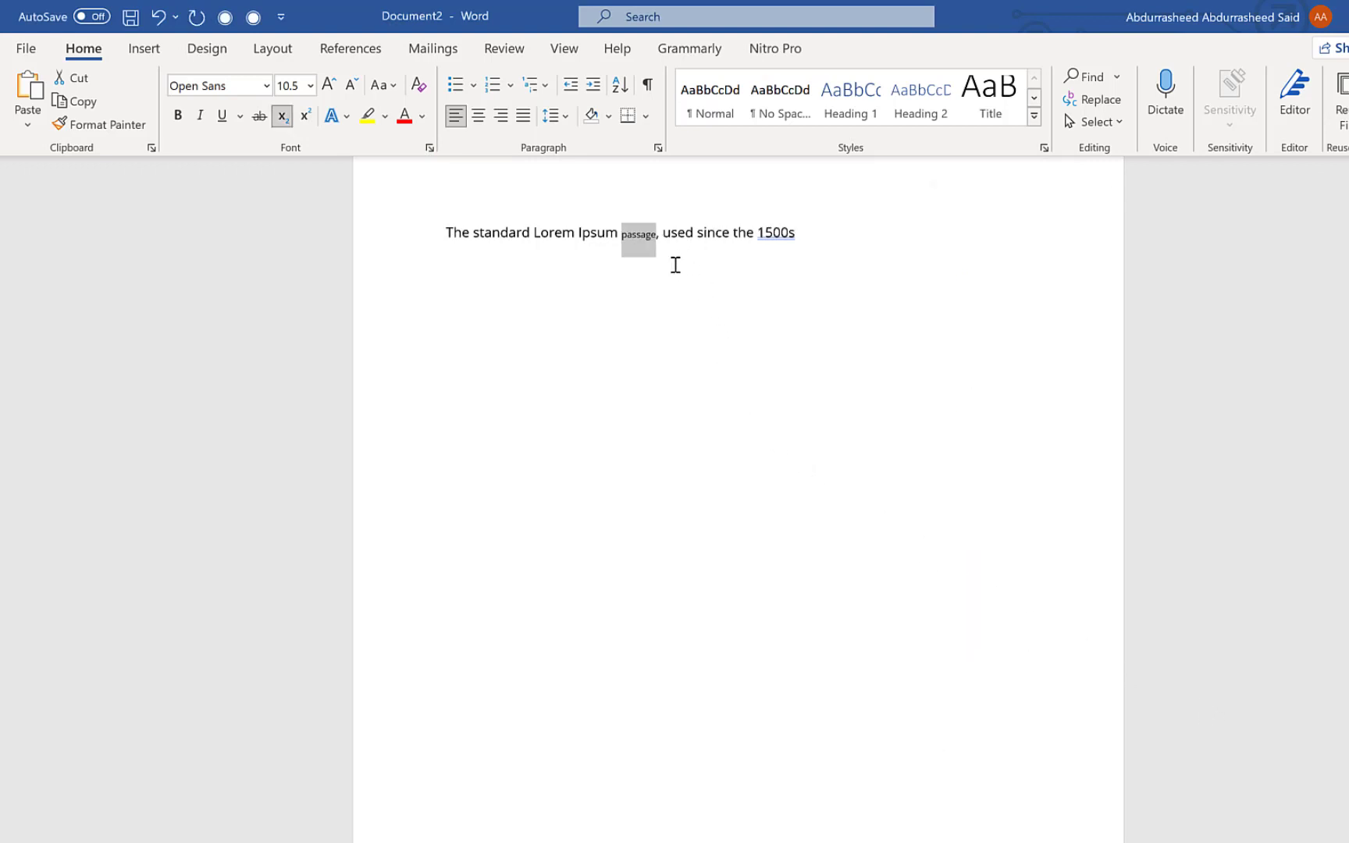
key(ctrl+equal)
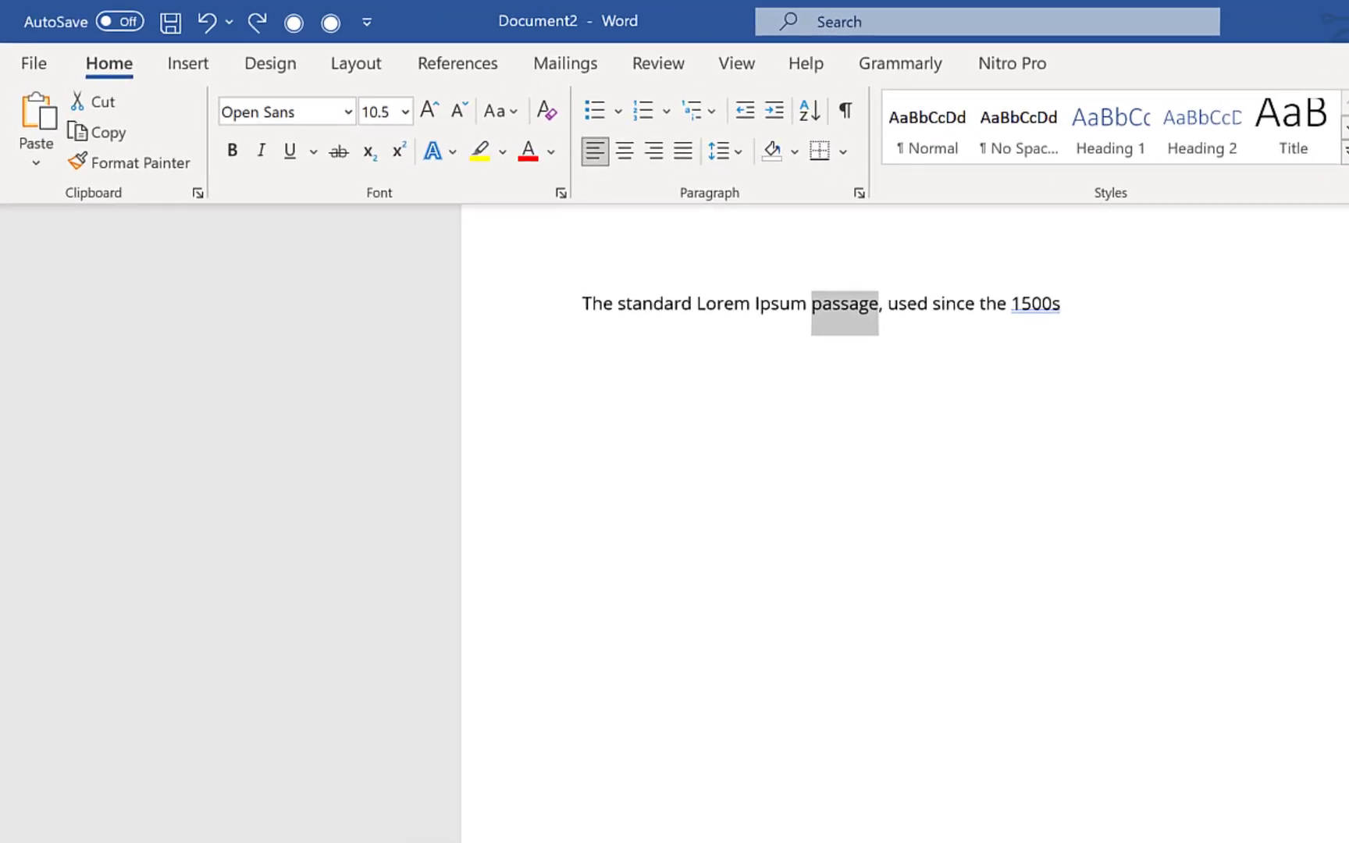
Toggle subscript on and off for the word "passage", and apply superscript to it
key(ctrl+equal)
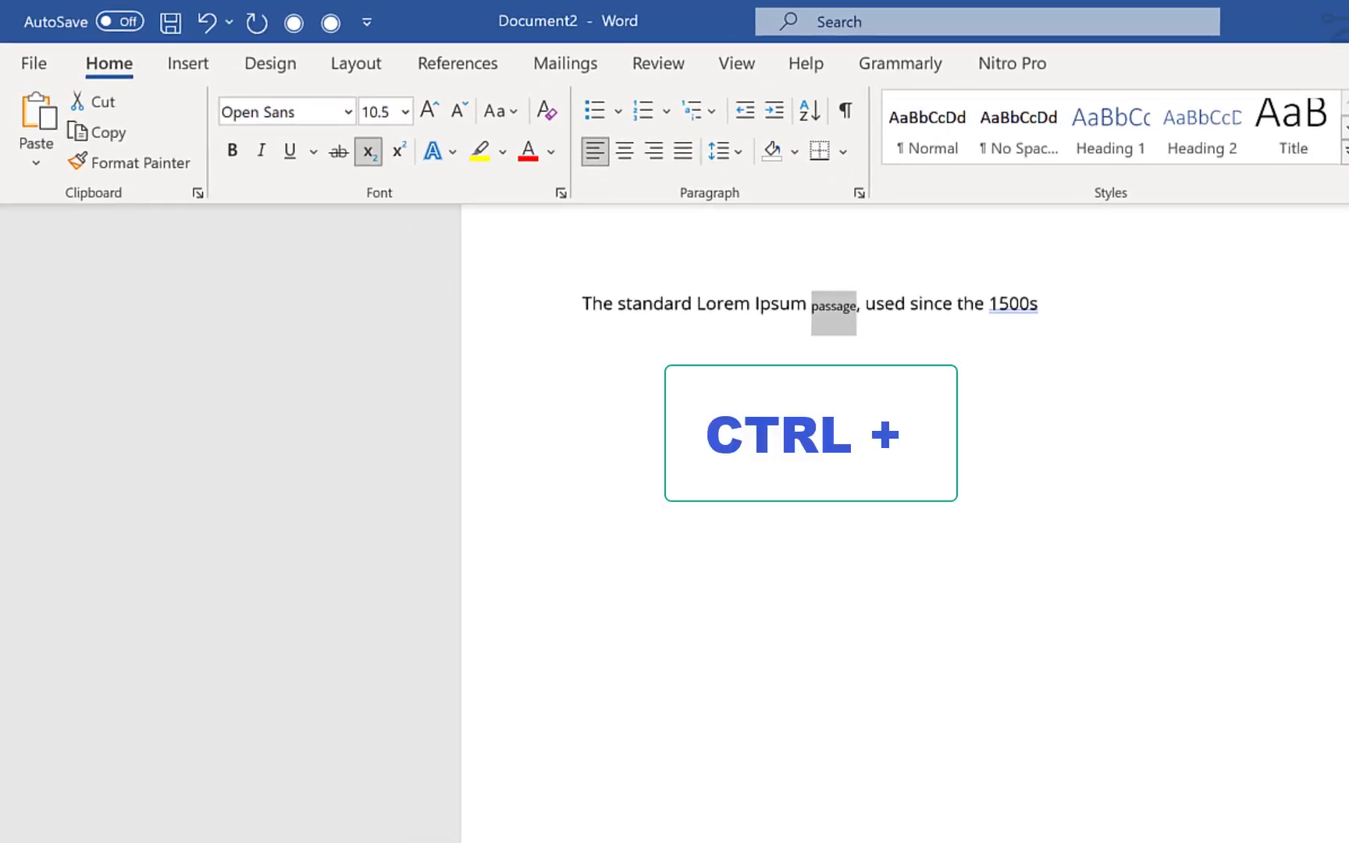
key(ctrl+equal)
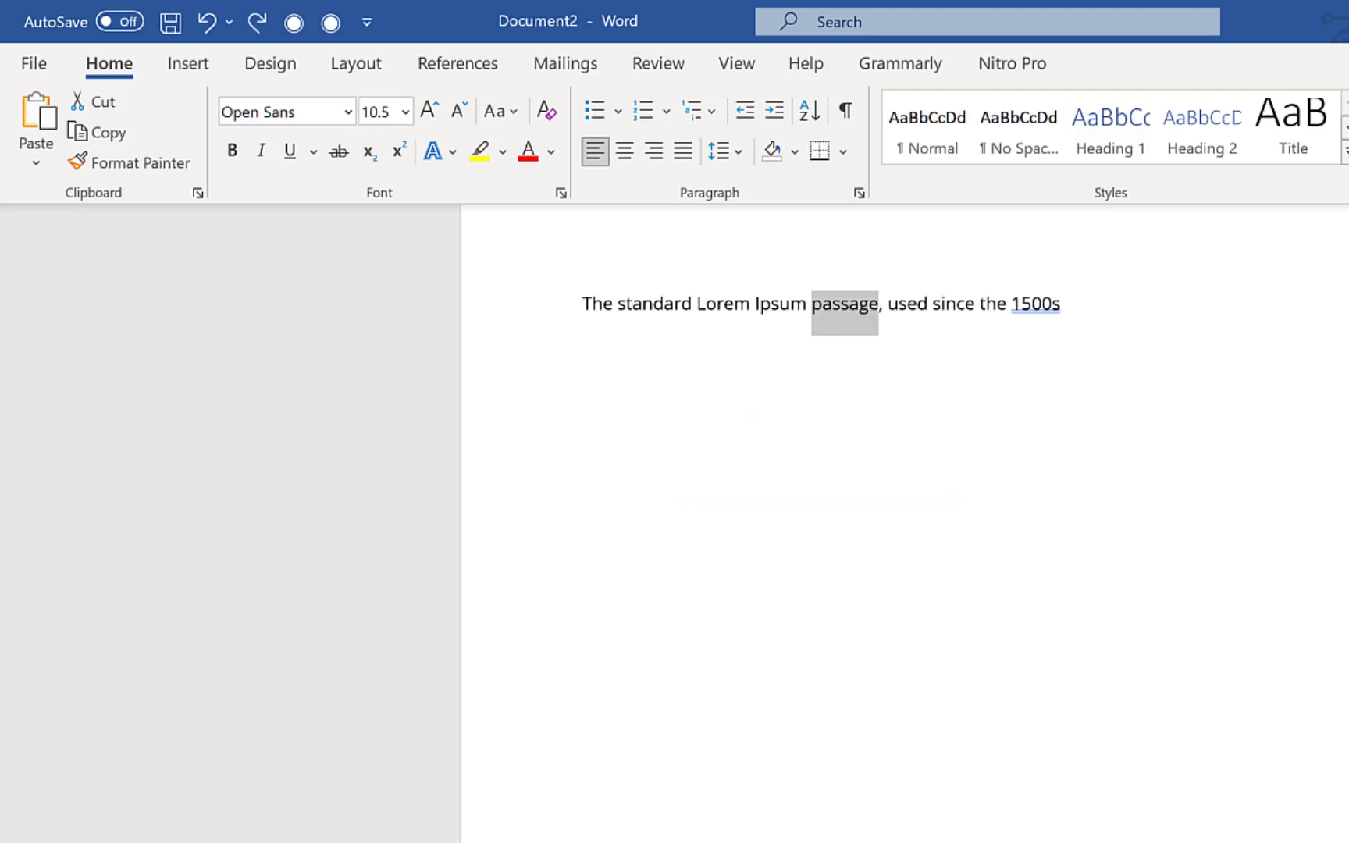
key(ctrl+shift+plus)
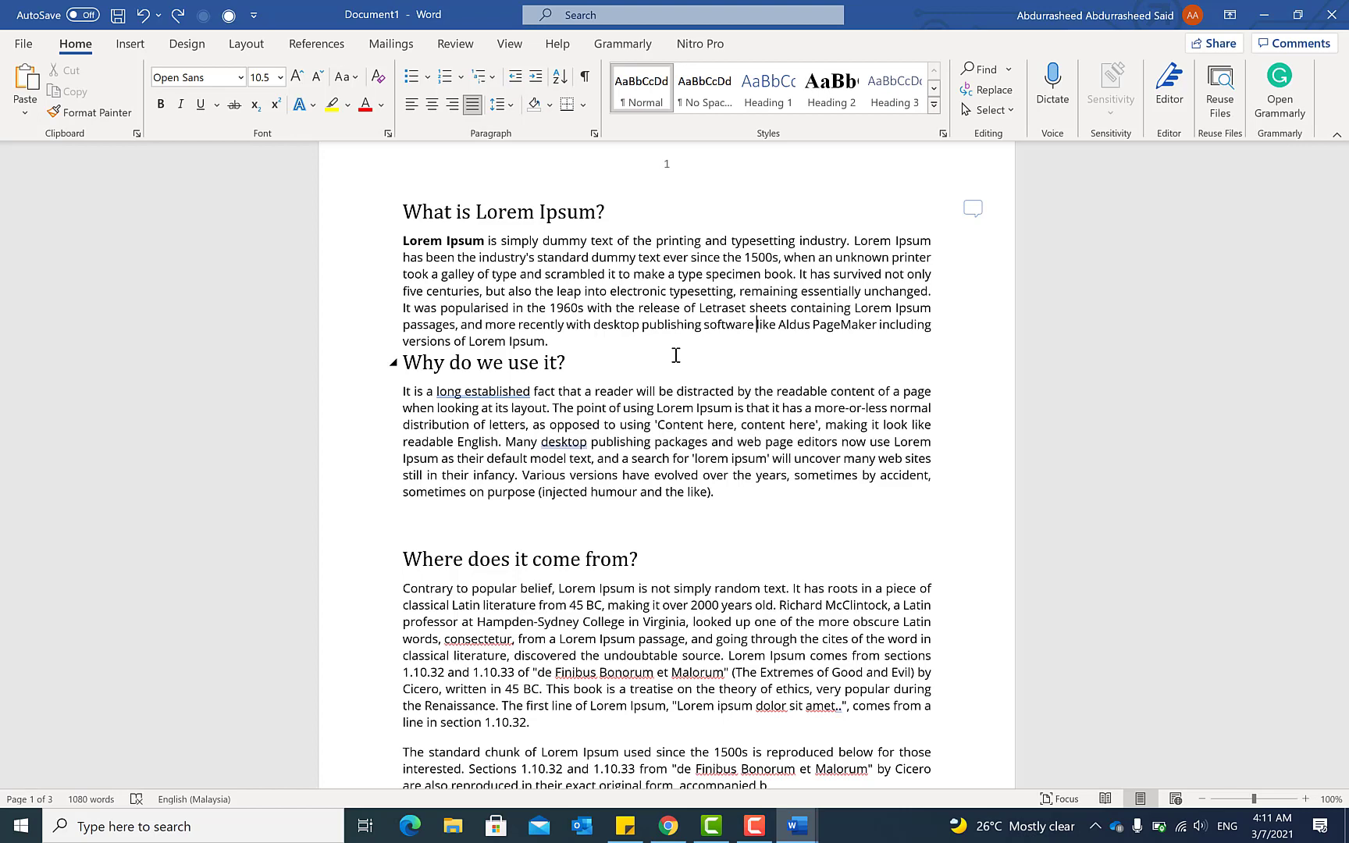
Place the cursor in the opening line under "What is Lorem Ipsum?" in Document1 and advance it word by word to "industry"
click(540, 238)
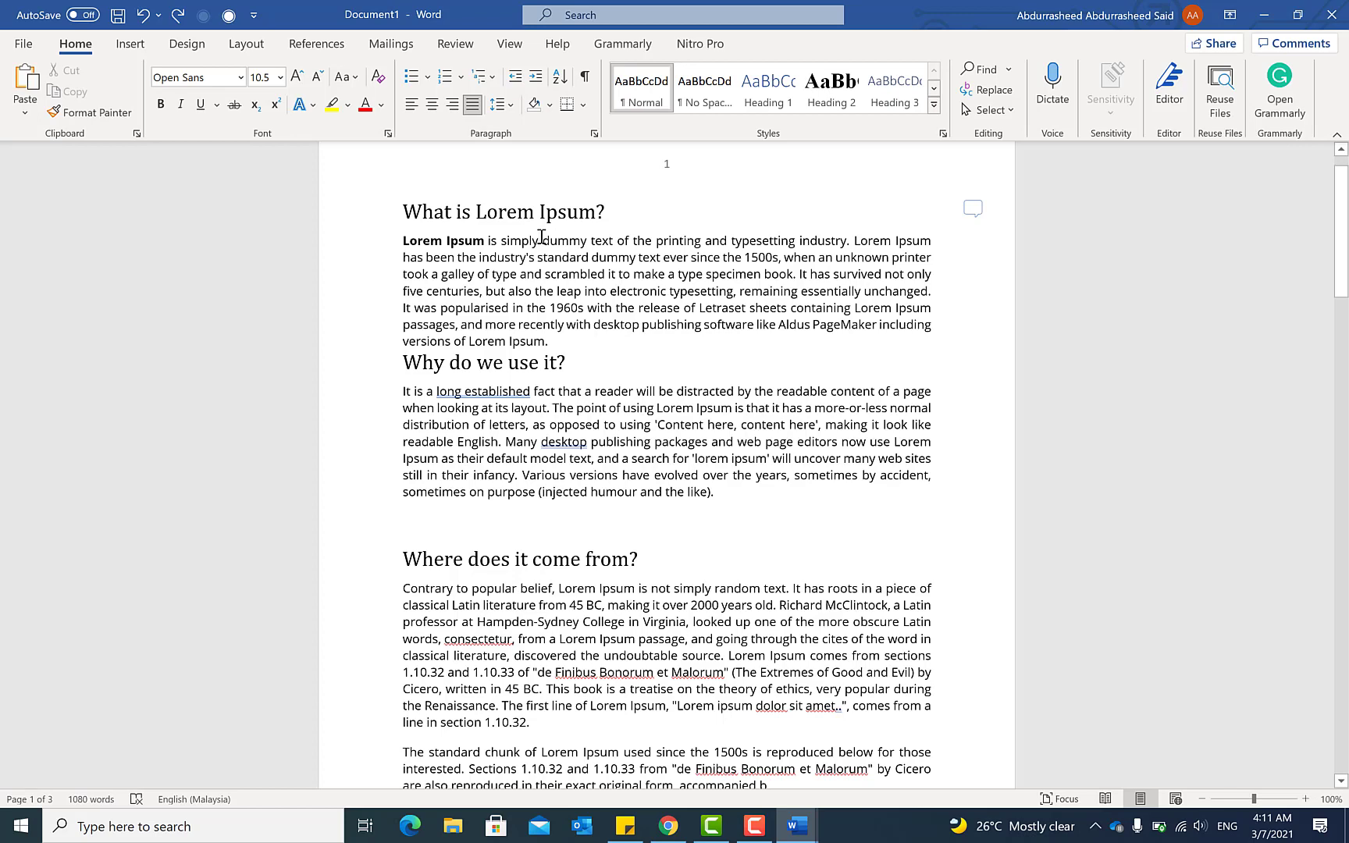
key(ctrl+Right)
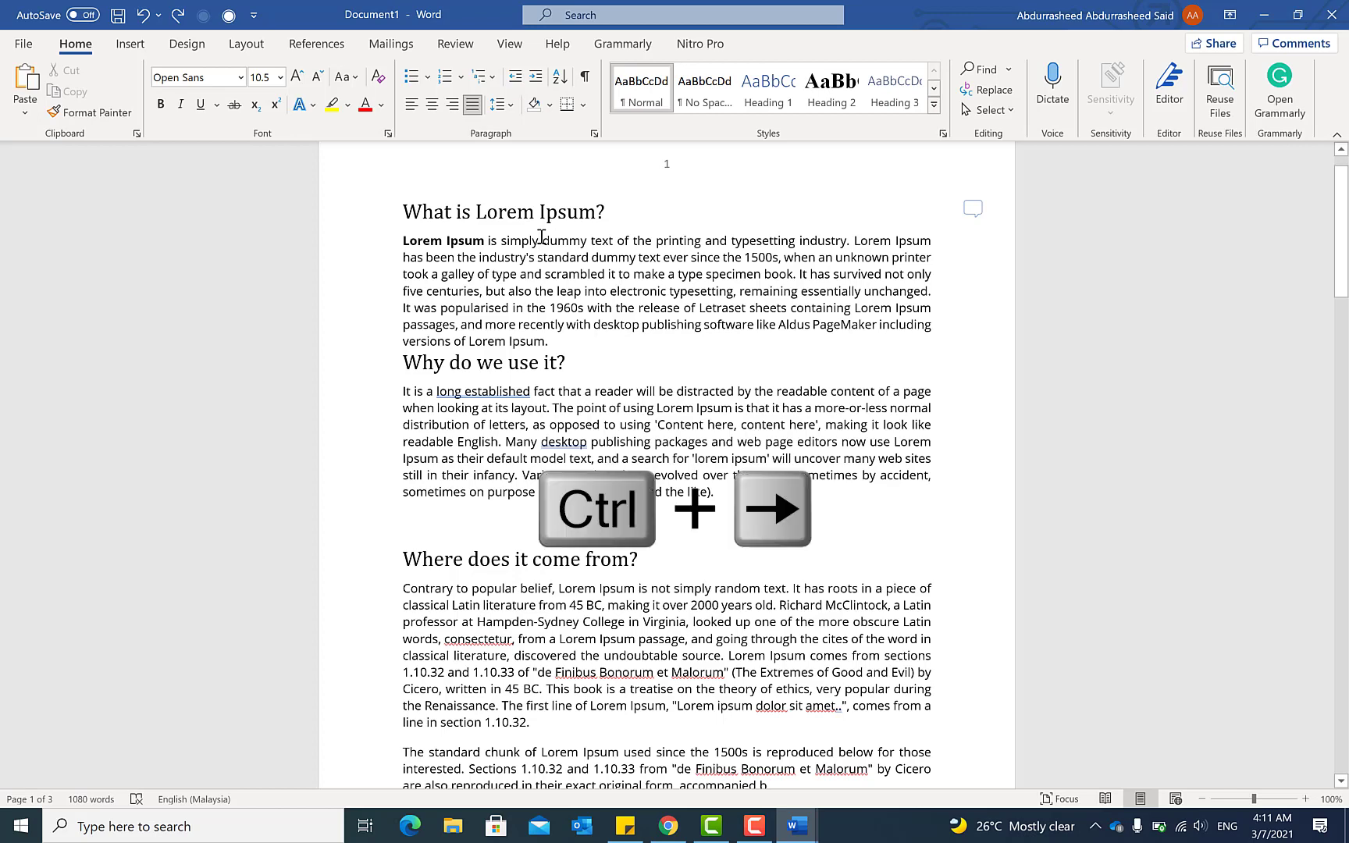
key(ctrl+Right)
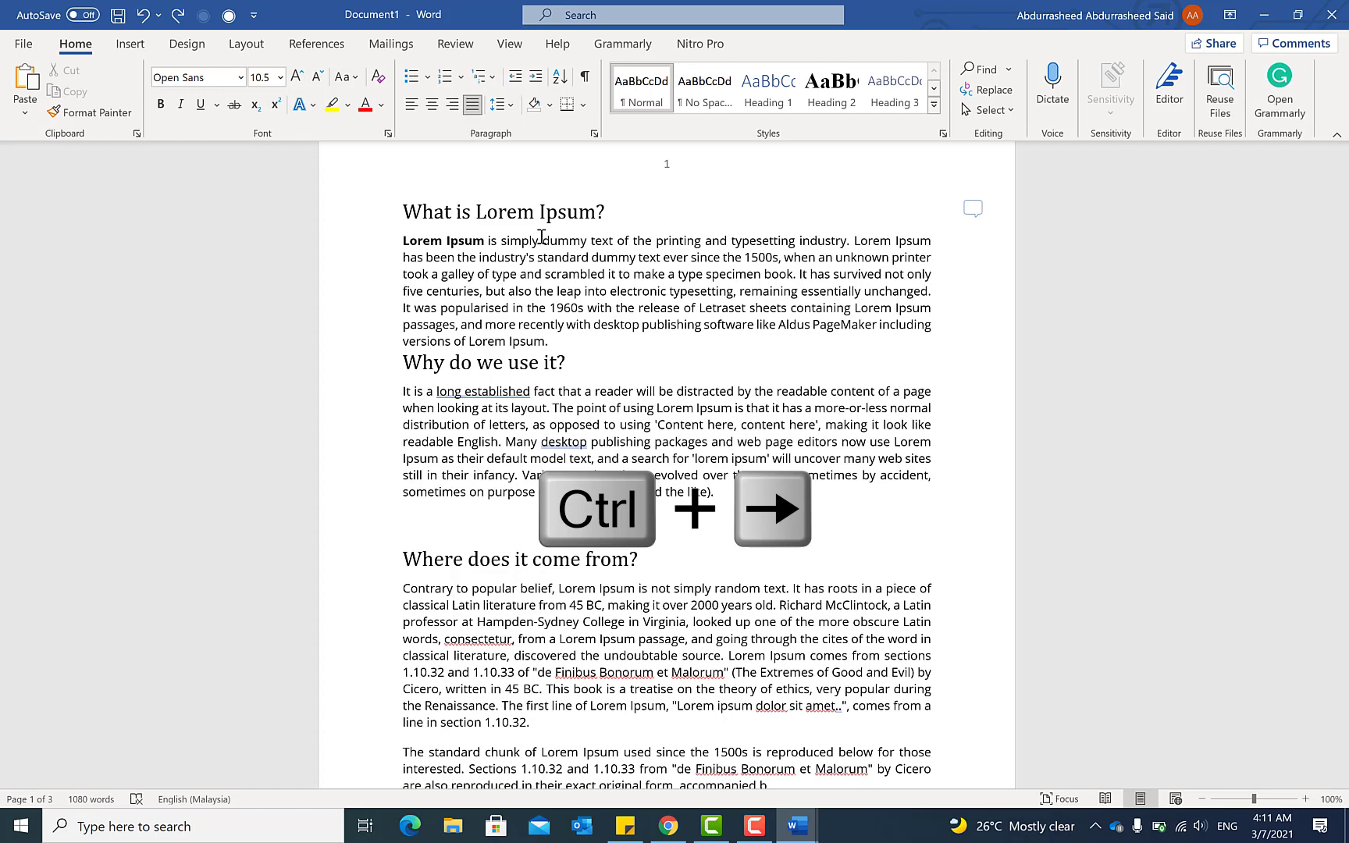
key(ctrl+Right)
key(ctrl+Right)
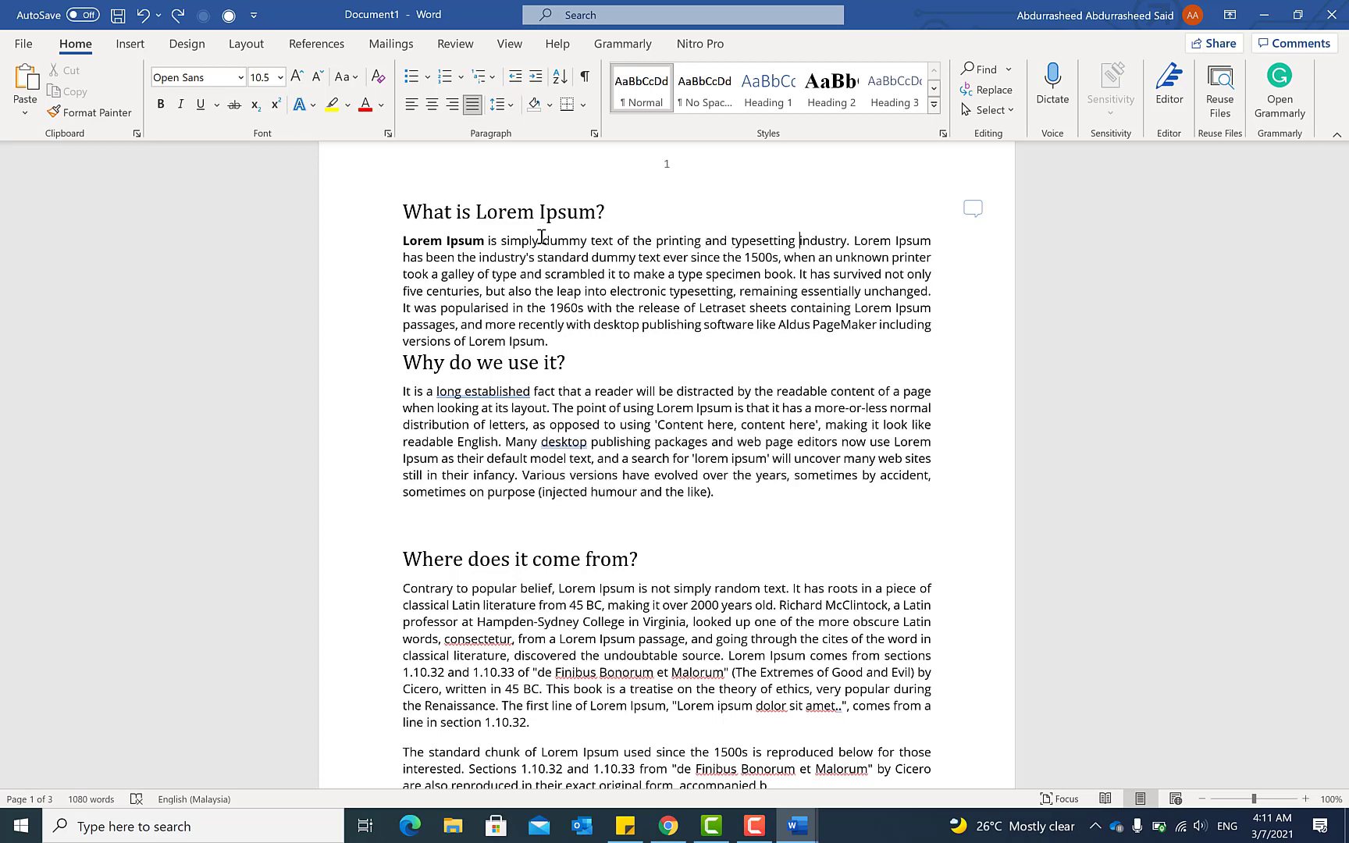
Move the cursor back word by word from "industry" to just before "text" in the same line
key(ctrl+Left)
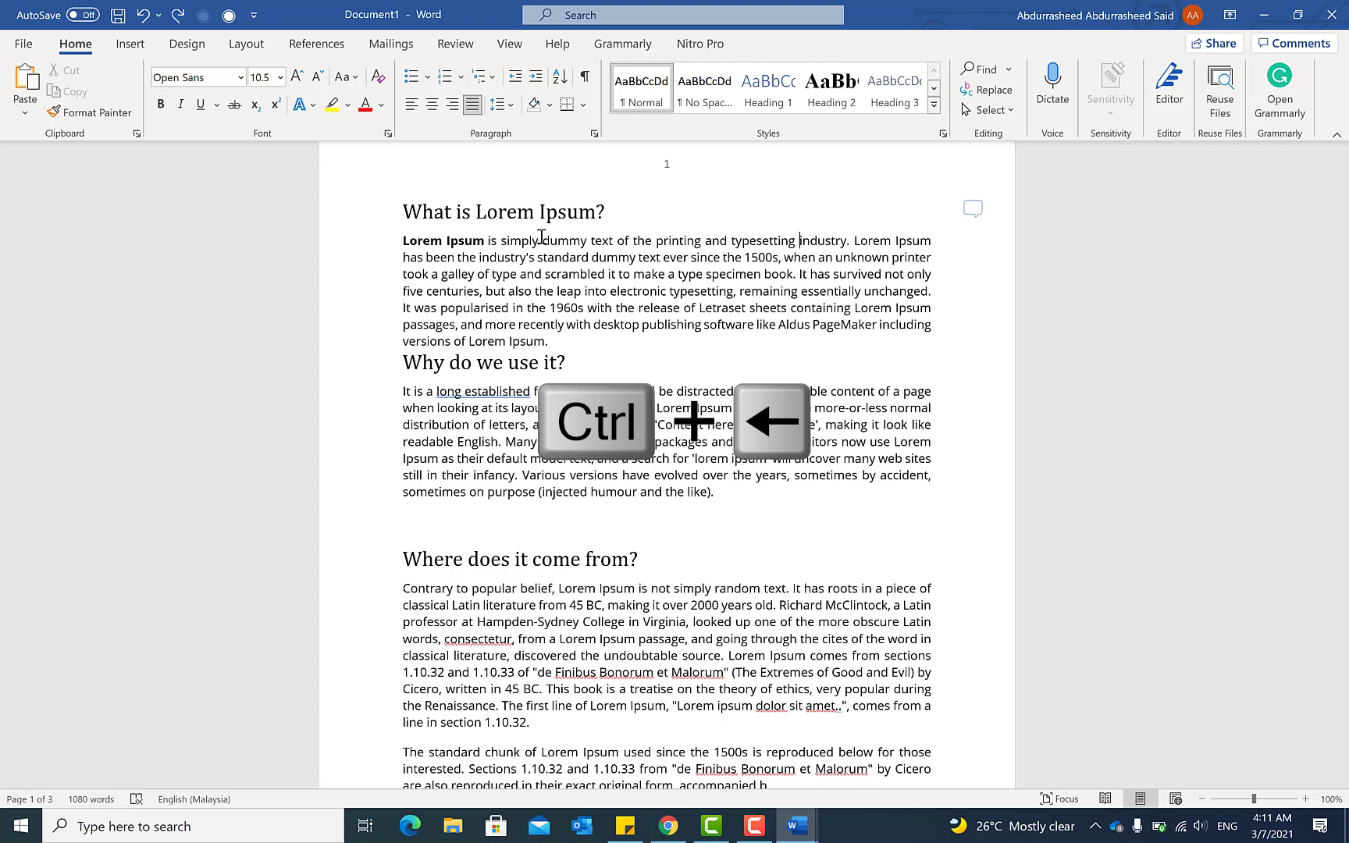
key(ctrl+Left)
key(ctrl+Left)
key(ctrl+Left)
key(ctrl+Left)
key(ctrl+Left)
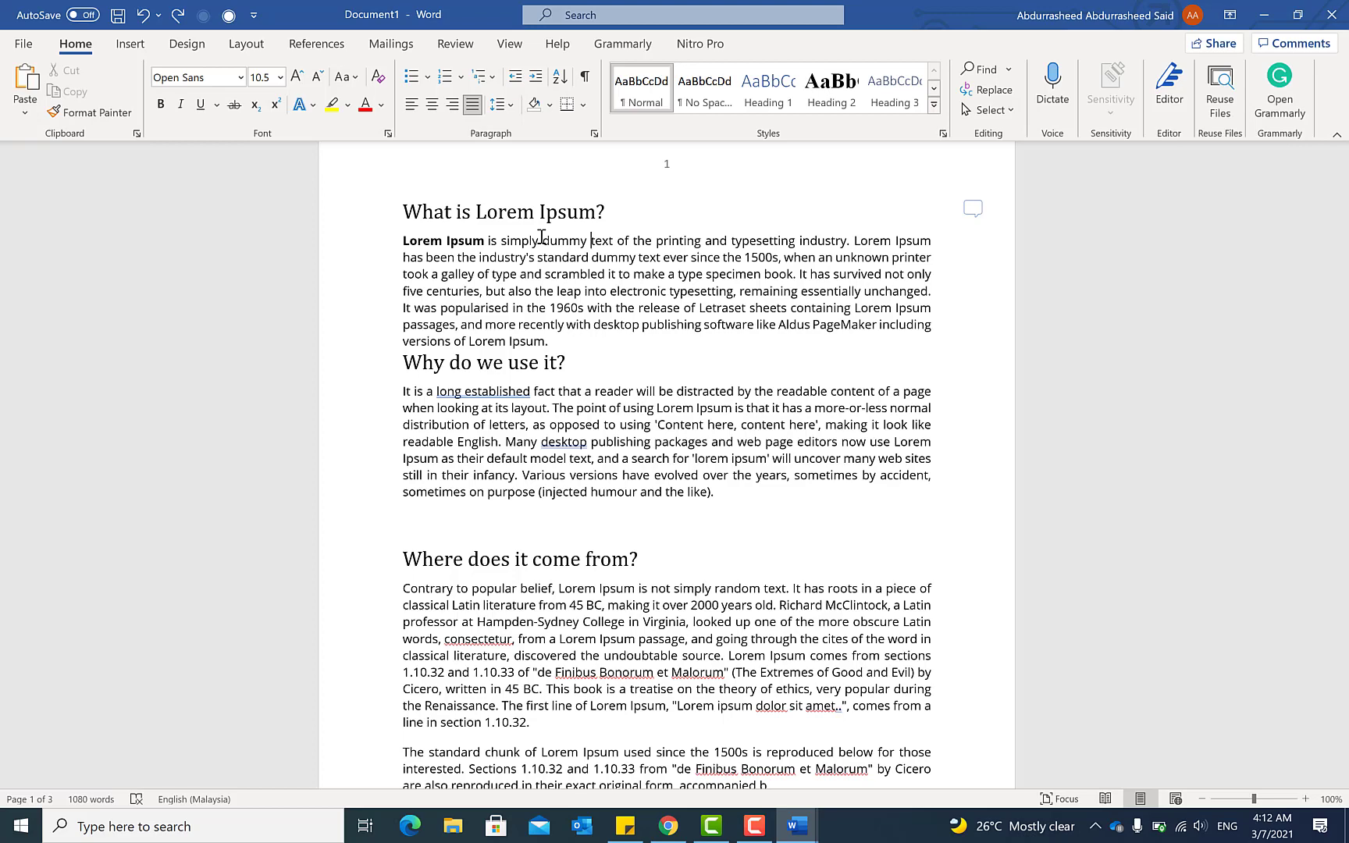
Move the cursor down paragraph by paragraph to the start of "The standard chunk of Lorem Ipsum"
key(ctrl+Down)
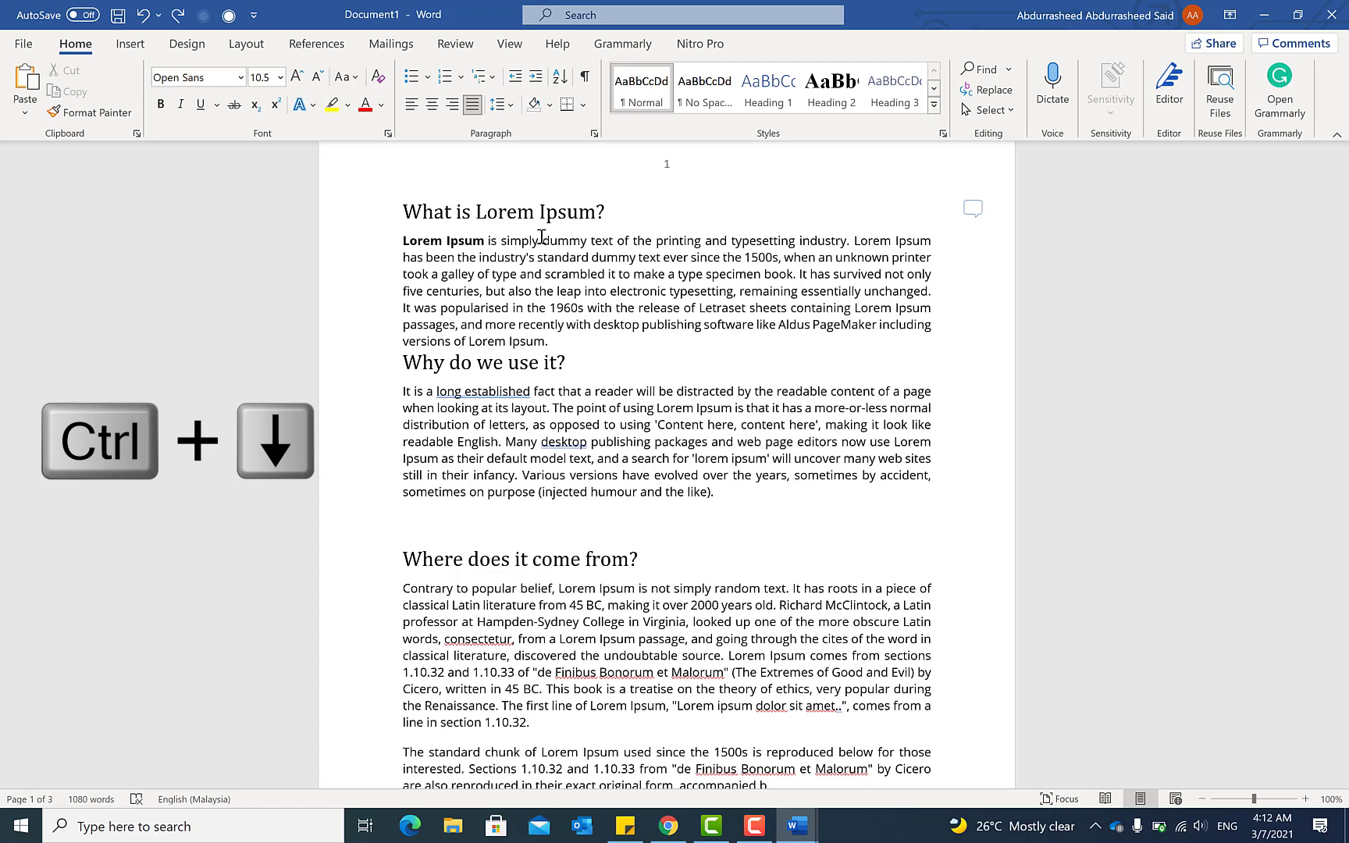
key(ctrl+Down)
key(ctrl+Down)
key(ctrl+Down)
key(ctrl+Down)
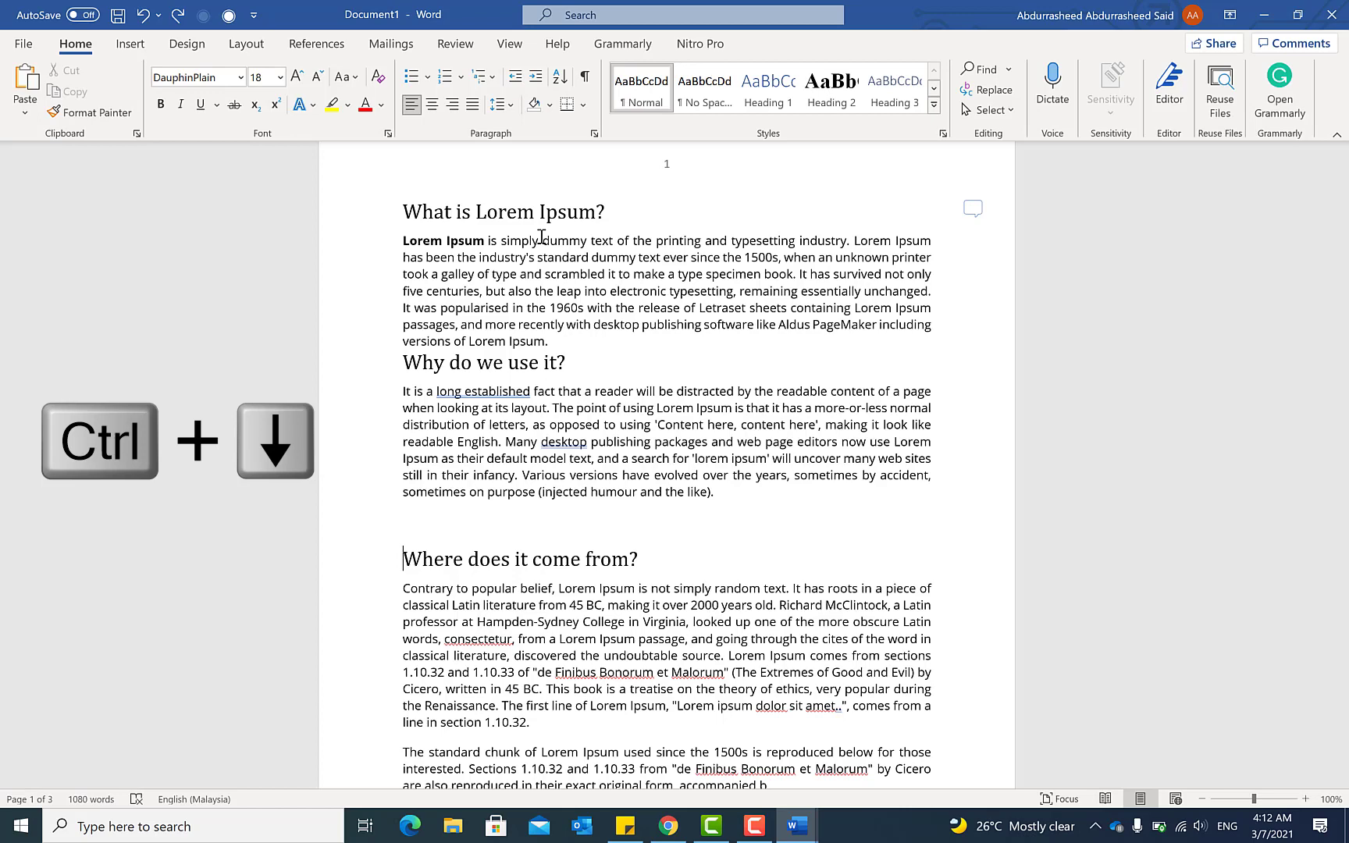
key(ctrl+Down)
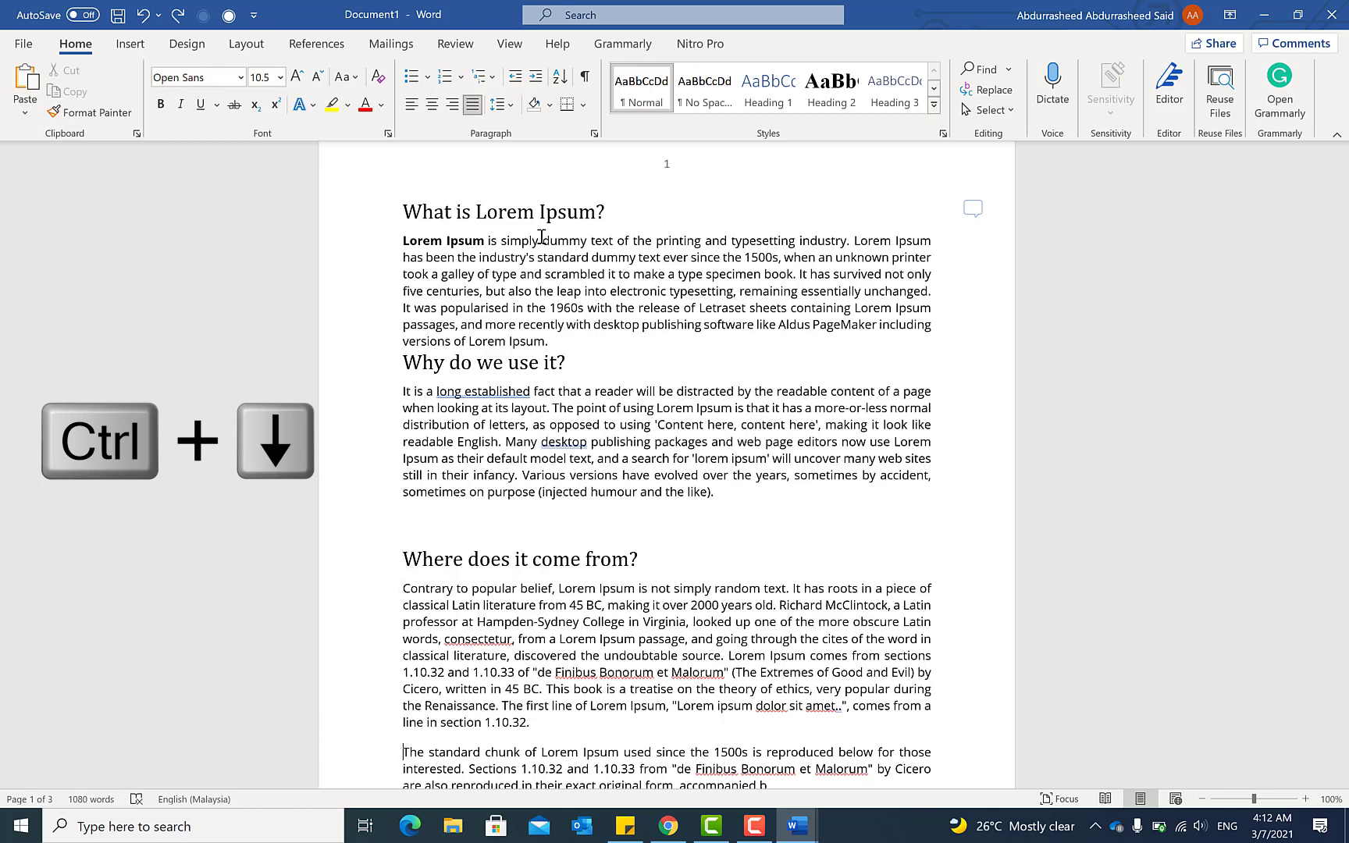
Move the cursor up to the start of the paragraph under "What is Lorem Ipsum?" and select the whole paragraph
key(ctrl+Up)
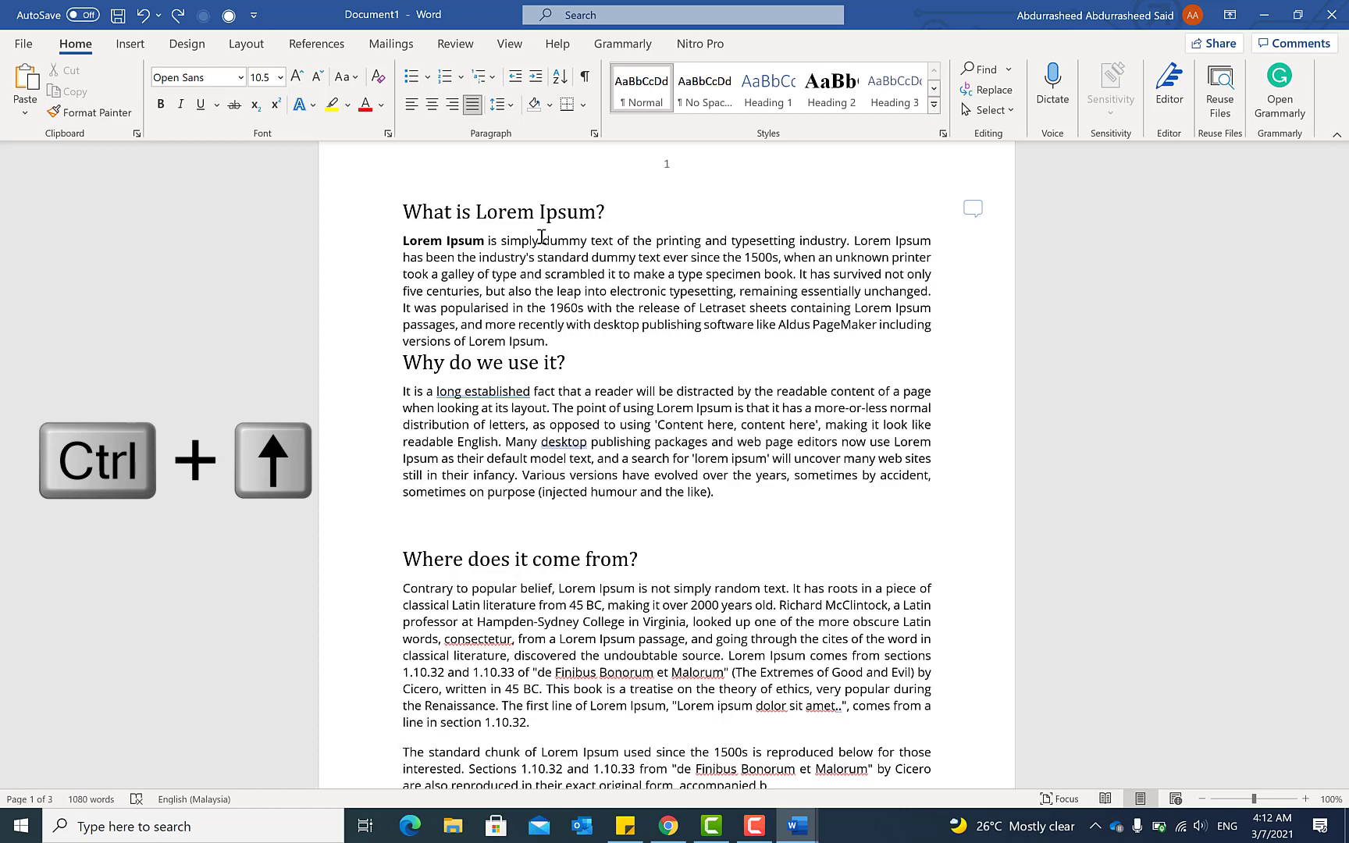
key(ctrl+Up)
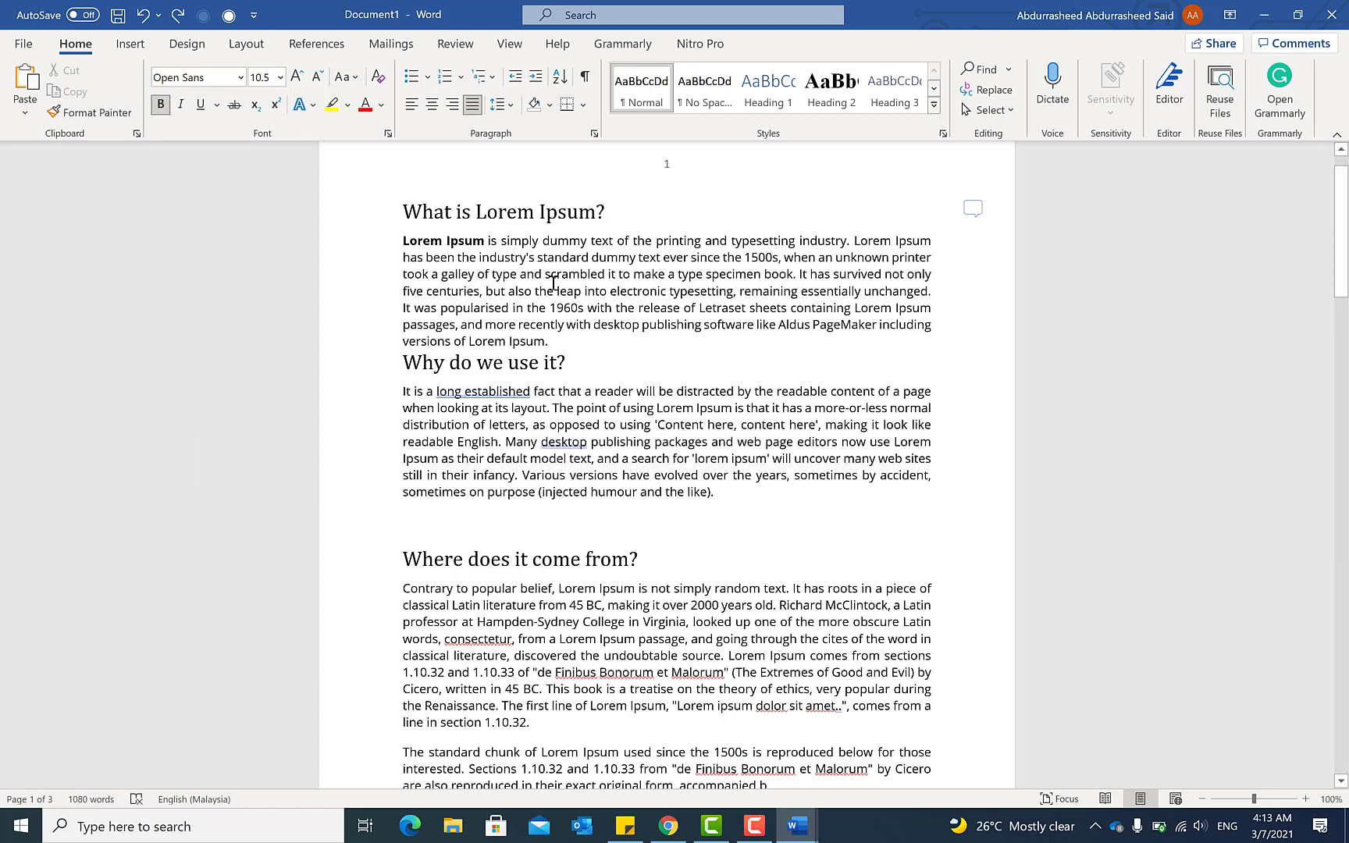
key(ctrl+shift+Down)
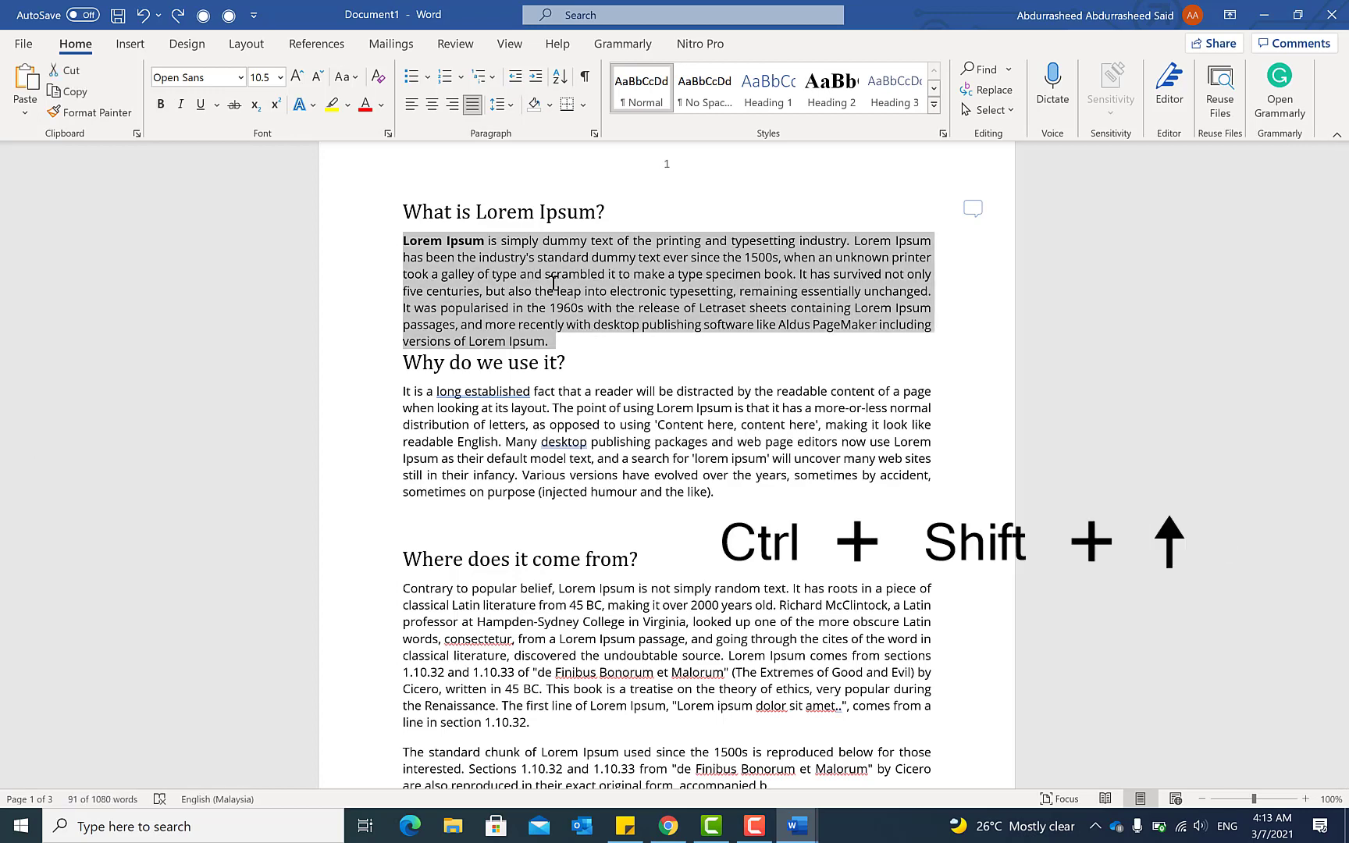
Select the paragraph under "Why do we use it?" backwards from its end, and place the cursor at its beginning
click(714, 492)
key(ctrl+shift+Up)
click(407, 393)
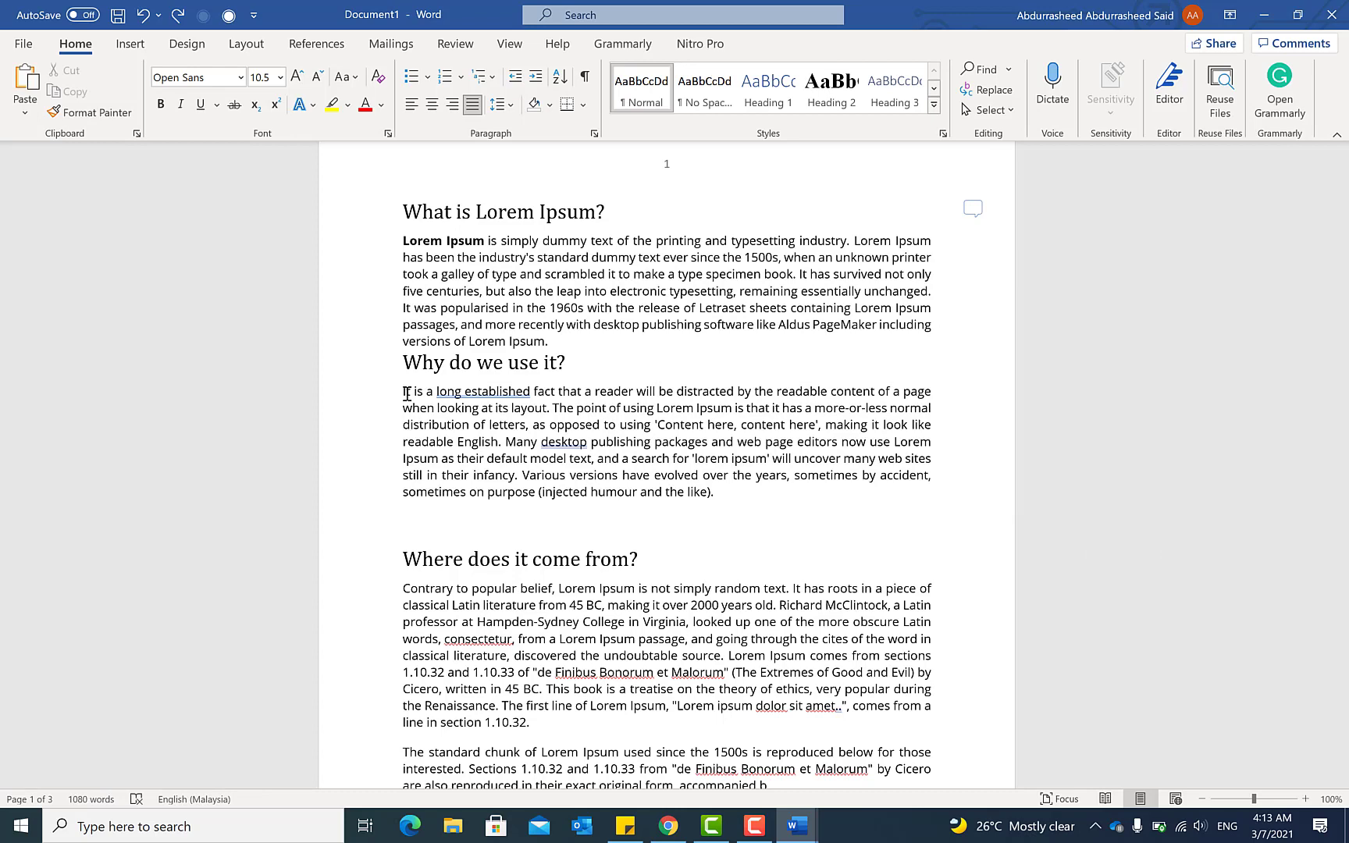
Jump the cursor to the beginning of the document, to its very end, and back to the beginning
key(ctrl+Home)
key(ctrl+End)
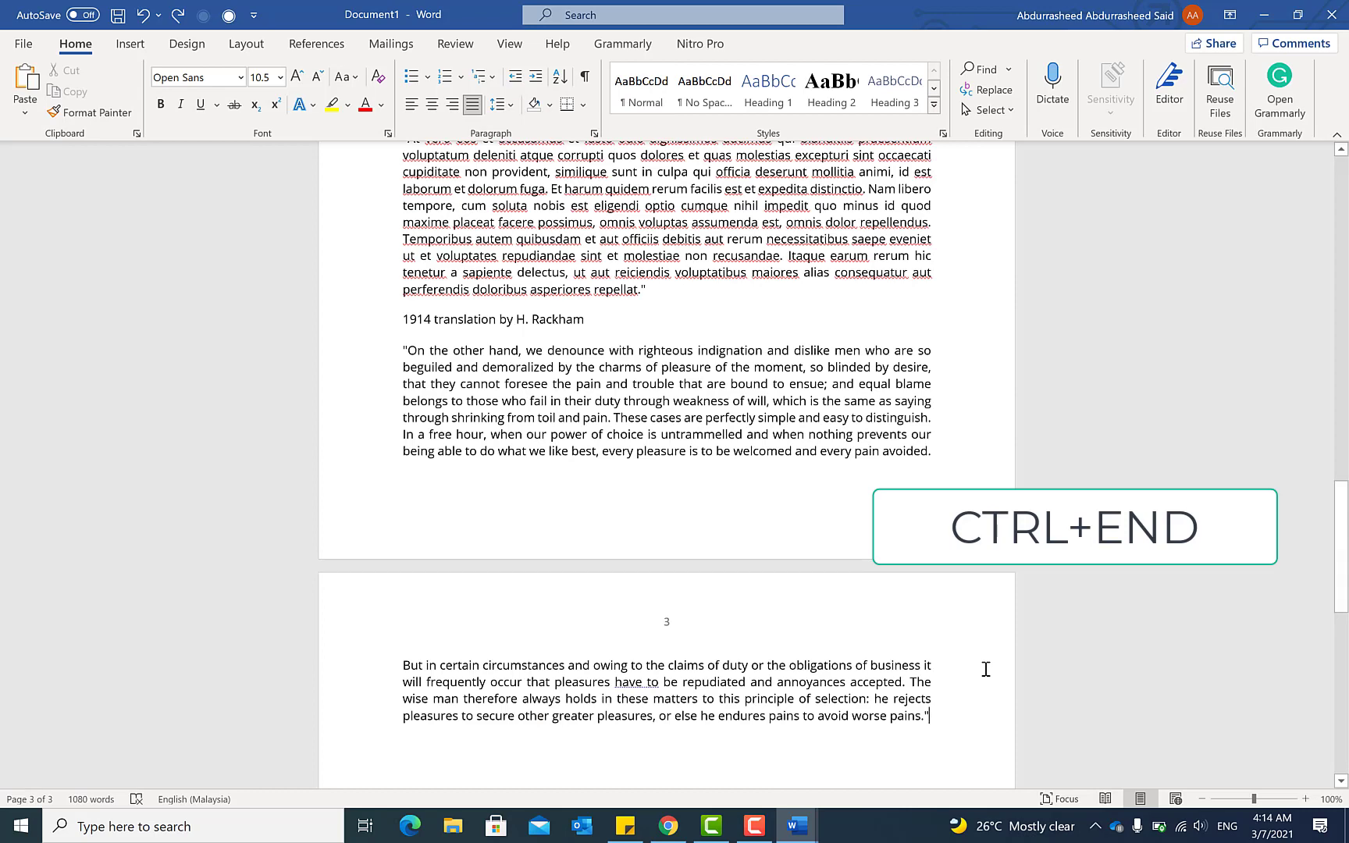
key(ctrl+Home)
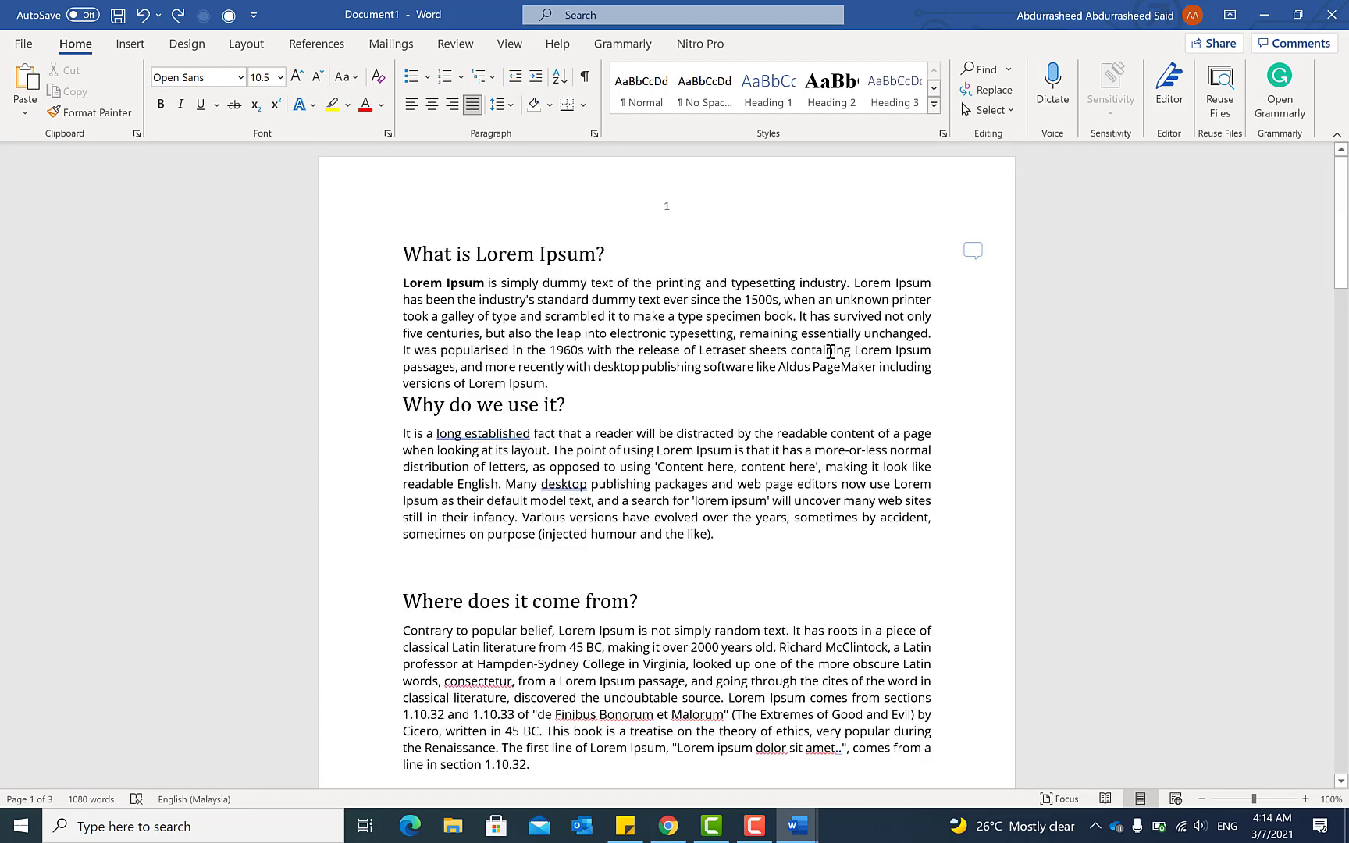
Select the sentence starting "It has survived not only", and place the cursor after "the" before "printing" in the first paragraph
ctrl+click(848, 315)
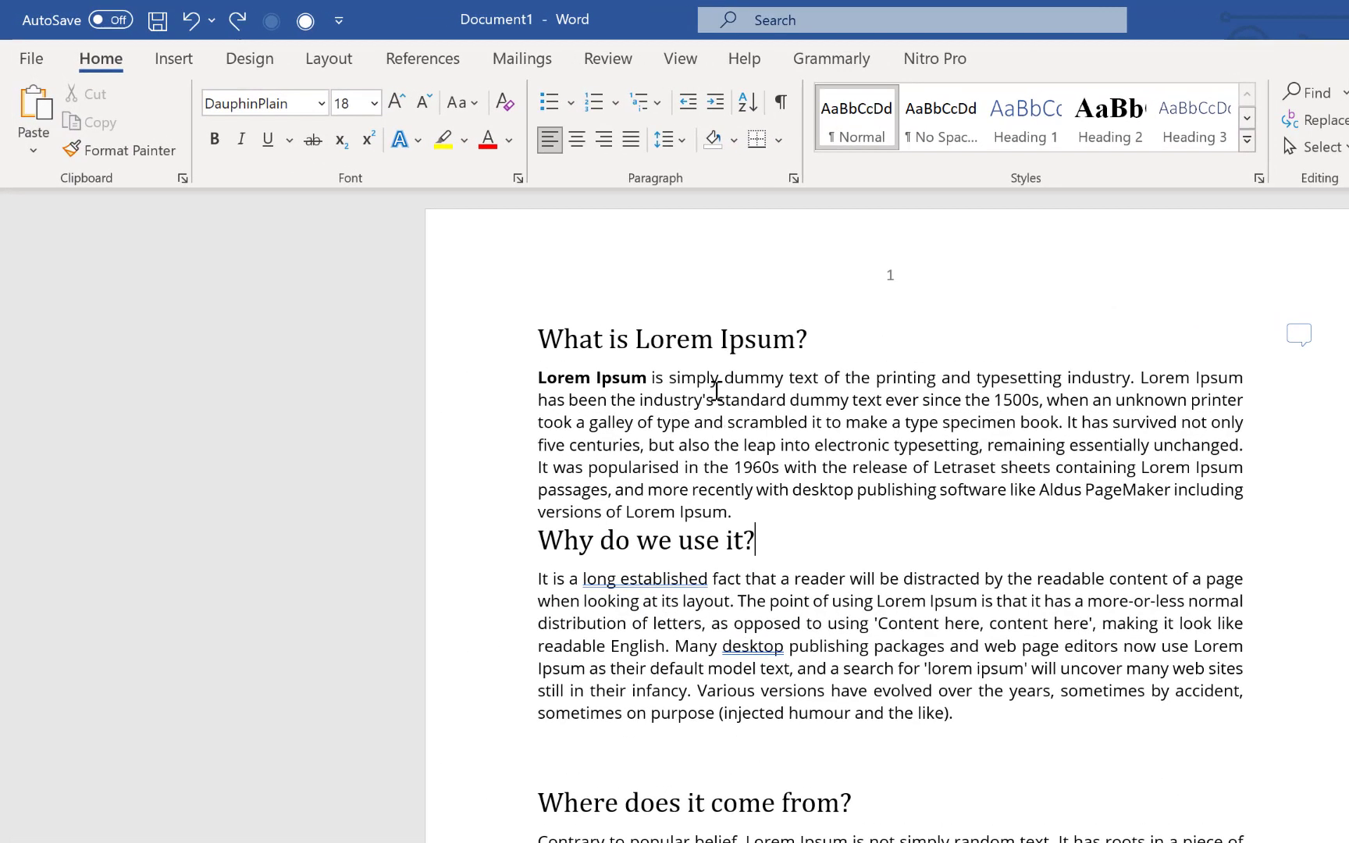
click(719, 380)
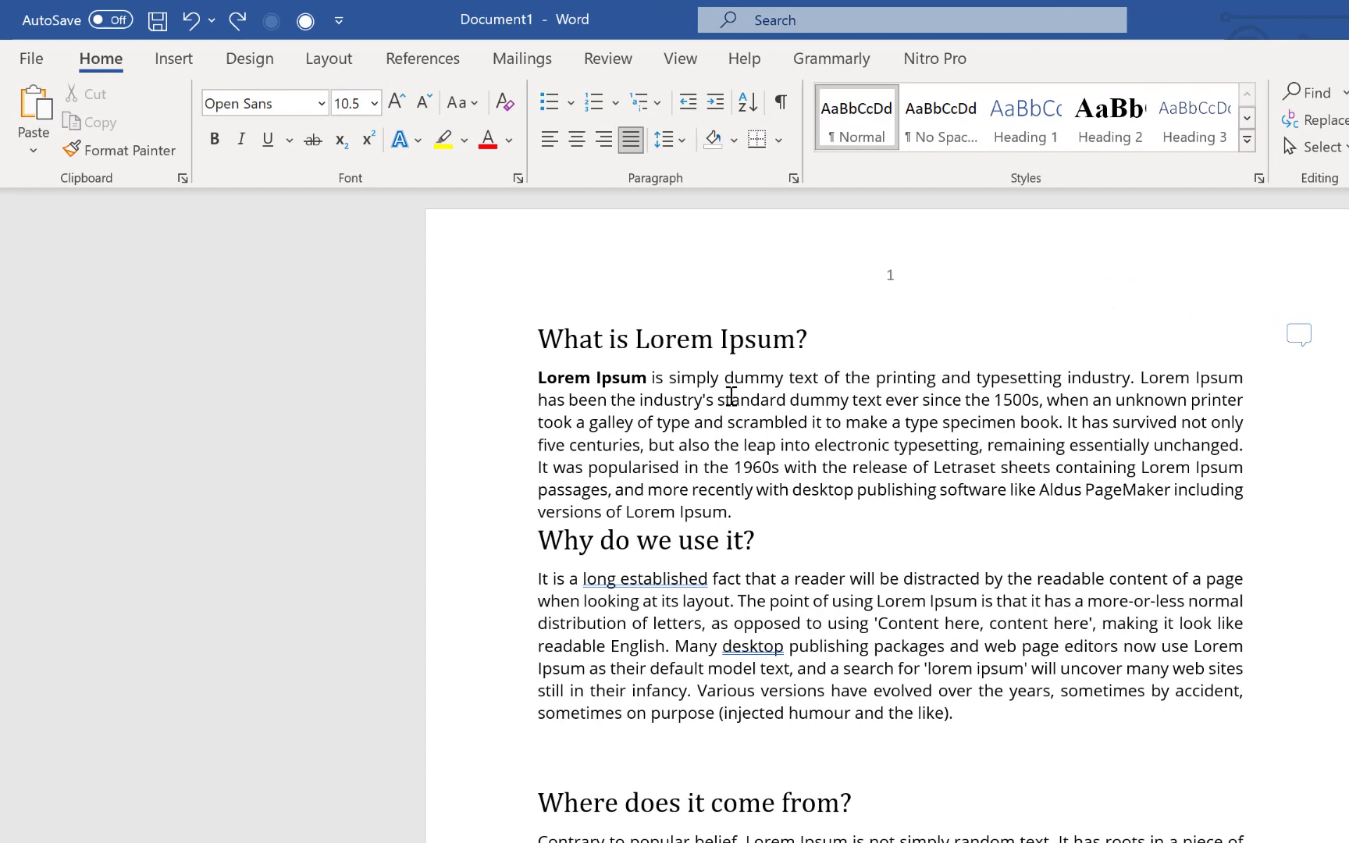
click(871, 383)
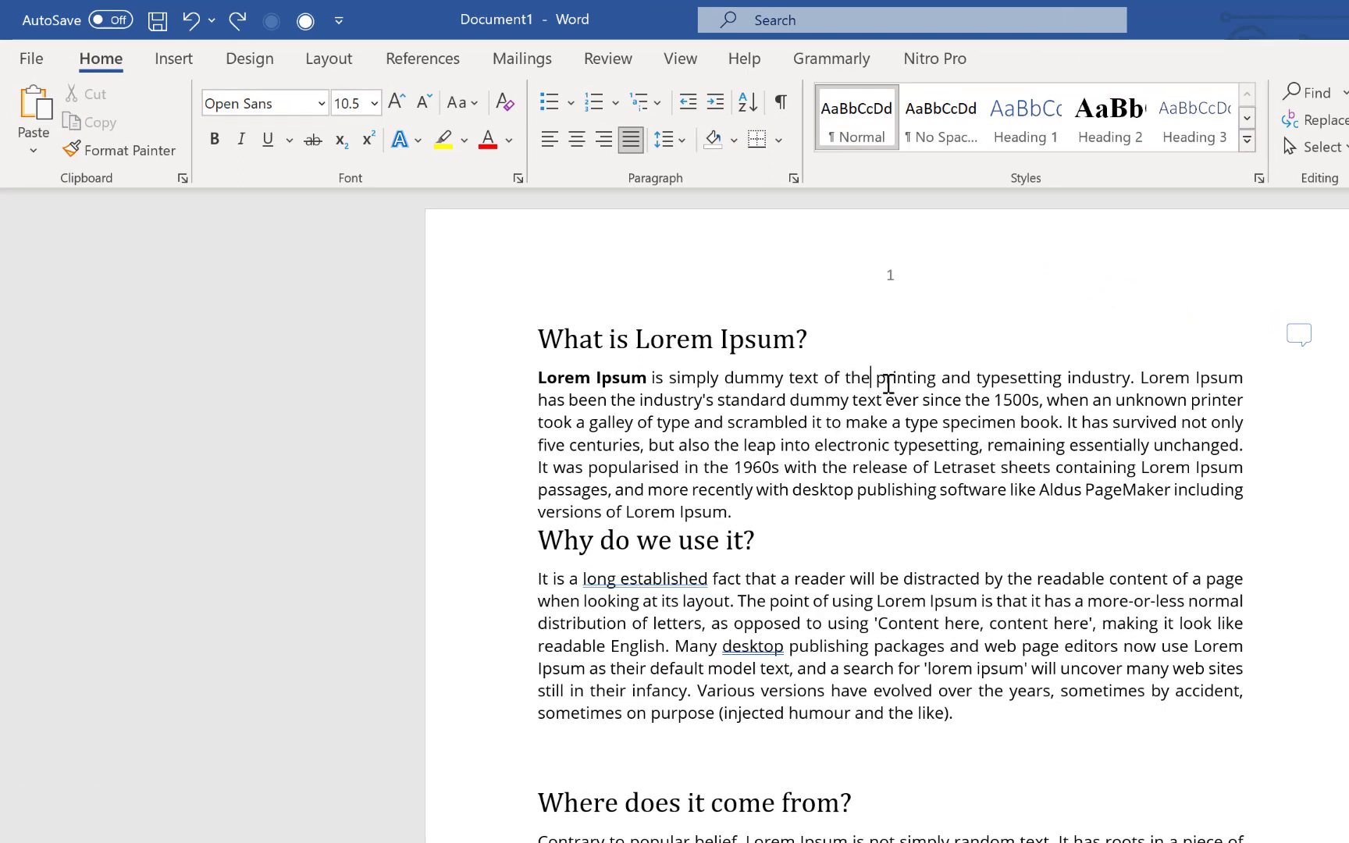
Select the word "printing" in the paragraph under "What is Lorem Ipsum?", and select the whole paragraph
click(934, 378)
double_click(914, 376)
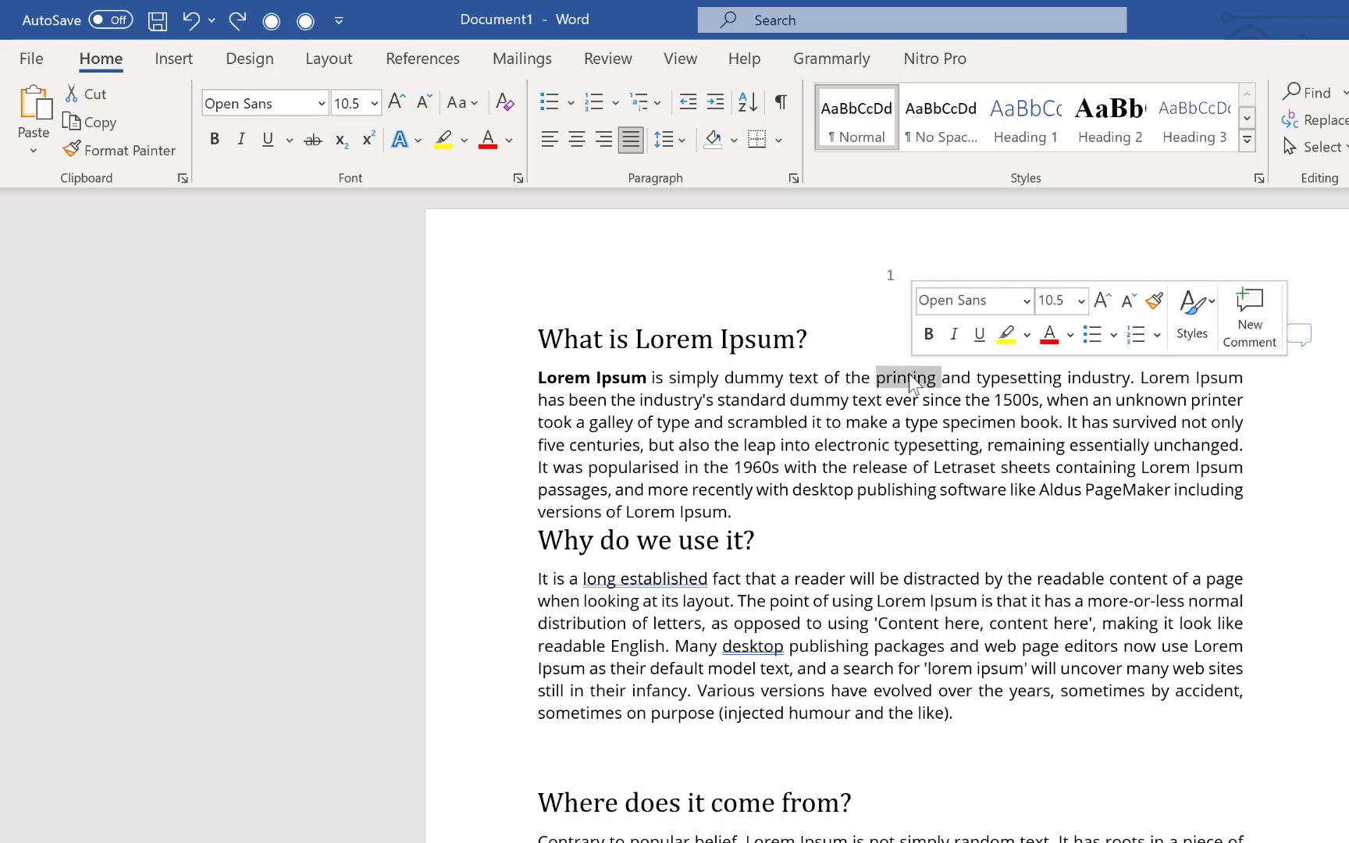
click(914, 378)
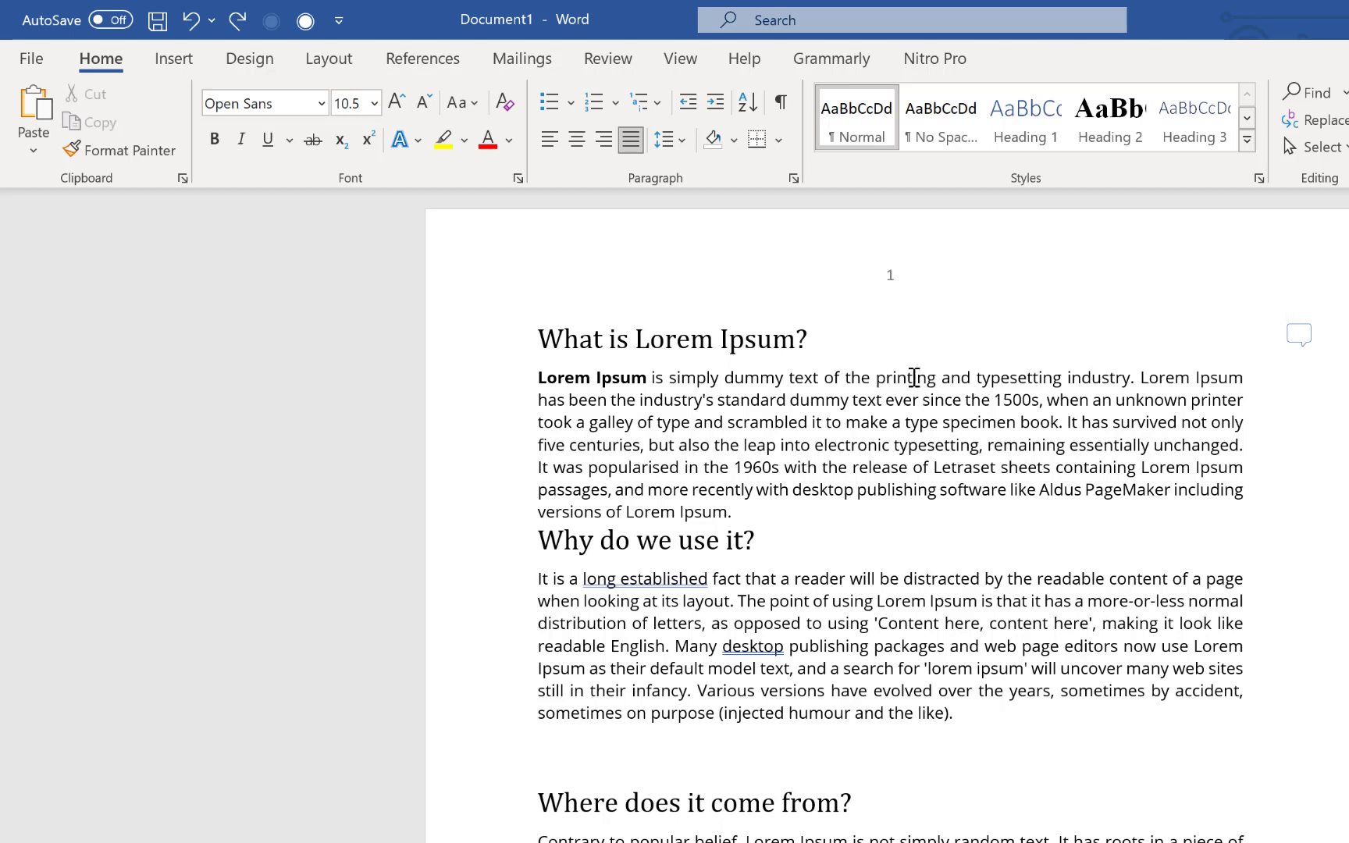
triple_click(914, 377)
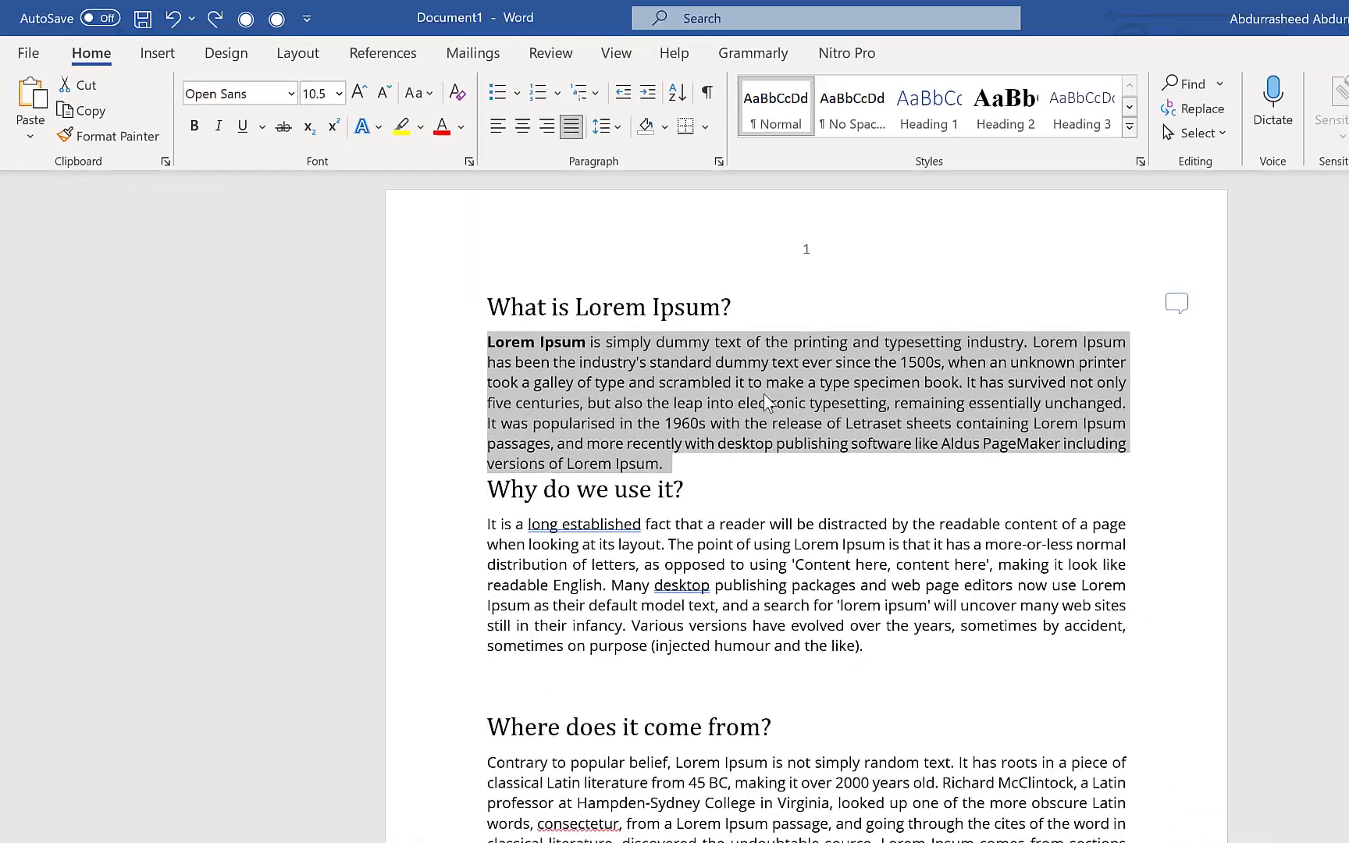
Move the selected paragraph to the blank space above "Where does it come from?", and copy it after "line in section 1.10.32."
drag(843, 436, 874, 472)
drag(654, 353, 684, 580)
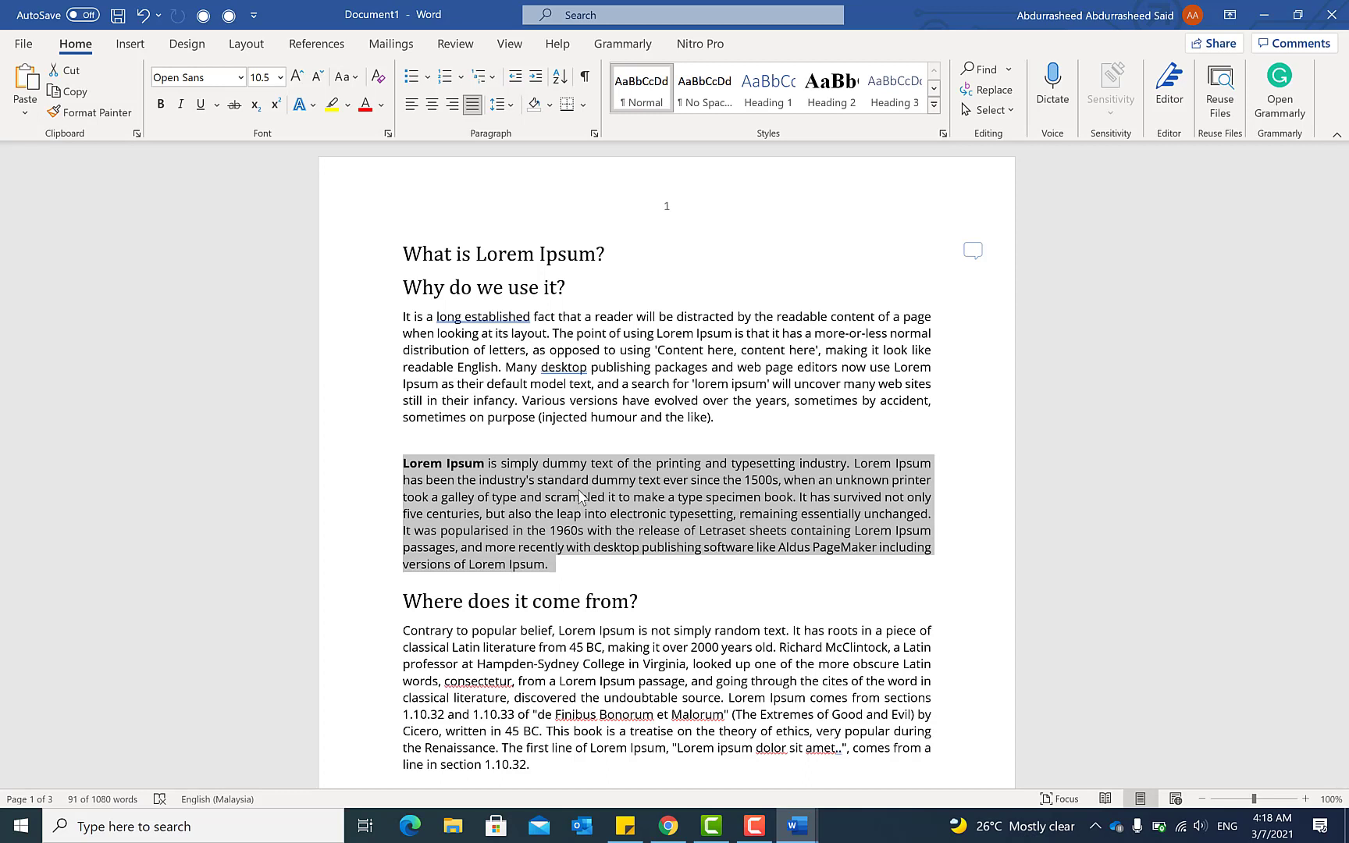
drag(580, 497, 611, 712)
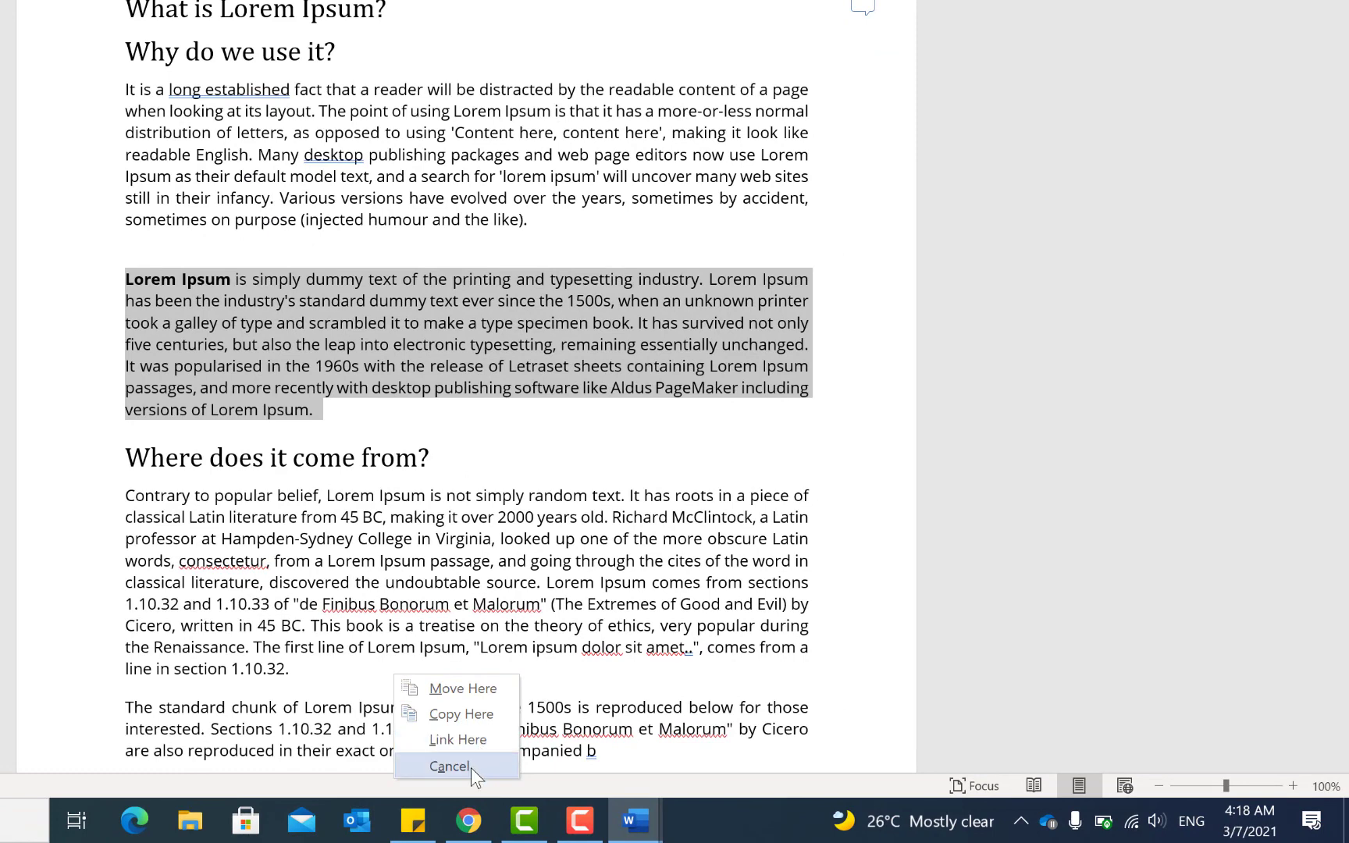
click(458, 714)
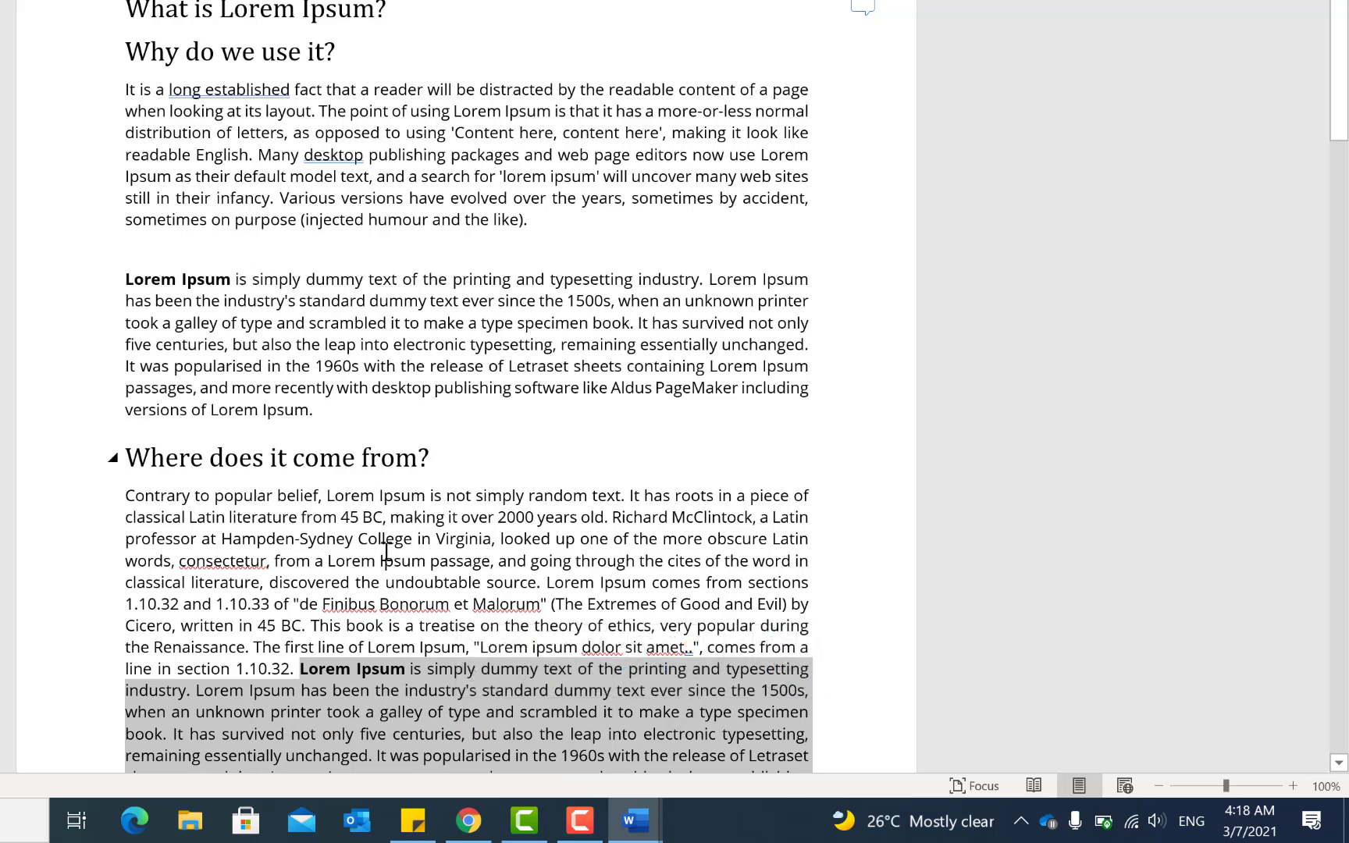
Undo both the copy and the move of the first paragraph
key(ctrl+z)
key(ctrl+z)
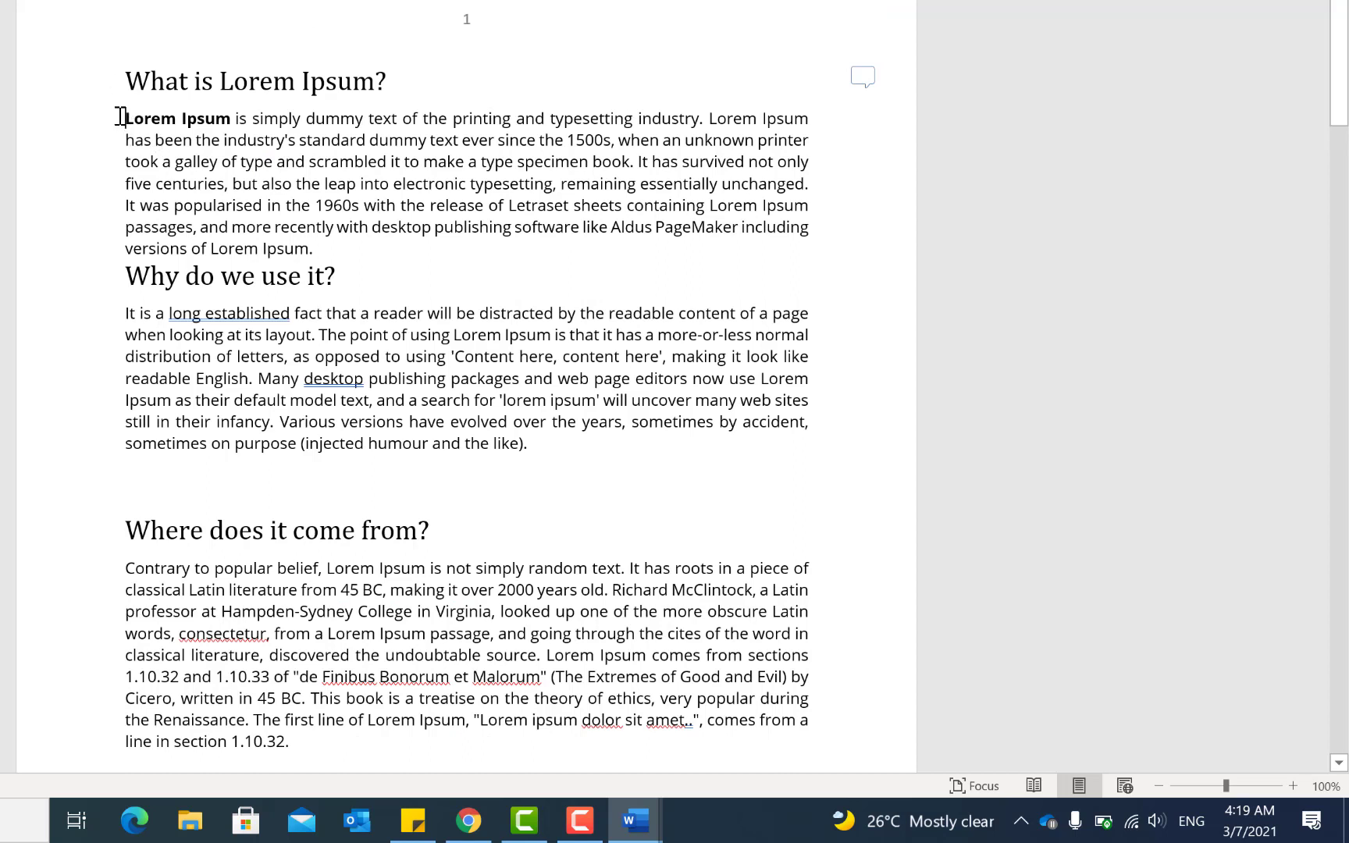
Select the paragraph under "What is Lorem Ipsum?", extending through the "Why do we use it?" paragraph and up to "line in section 1.10.32."
triple_click(333, 248)
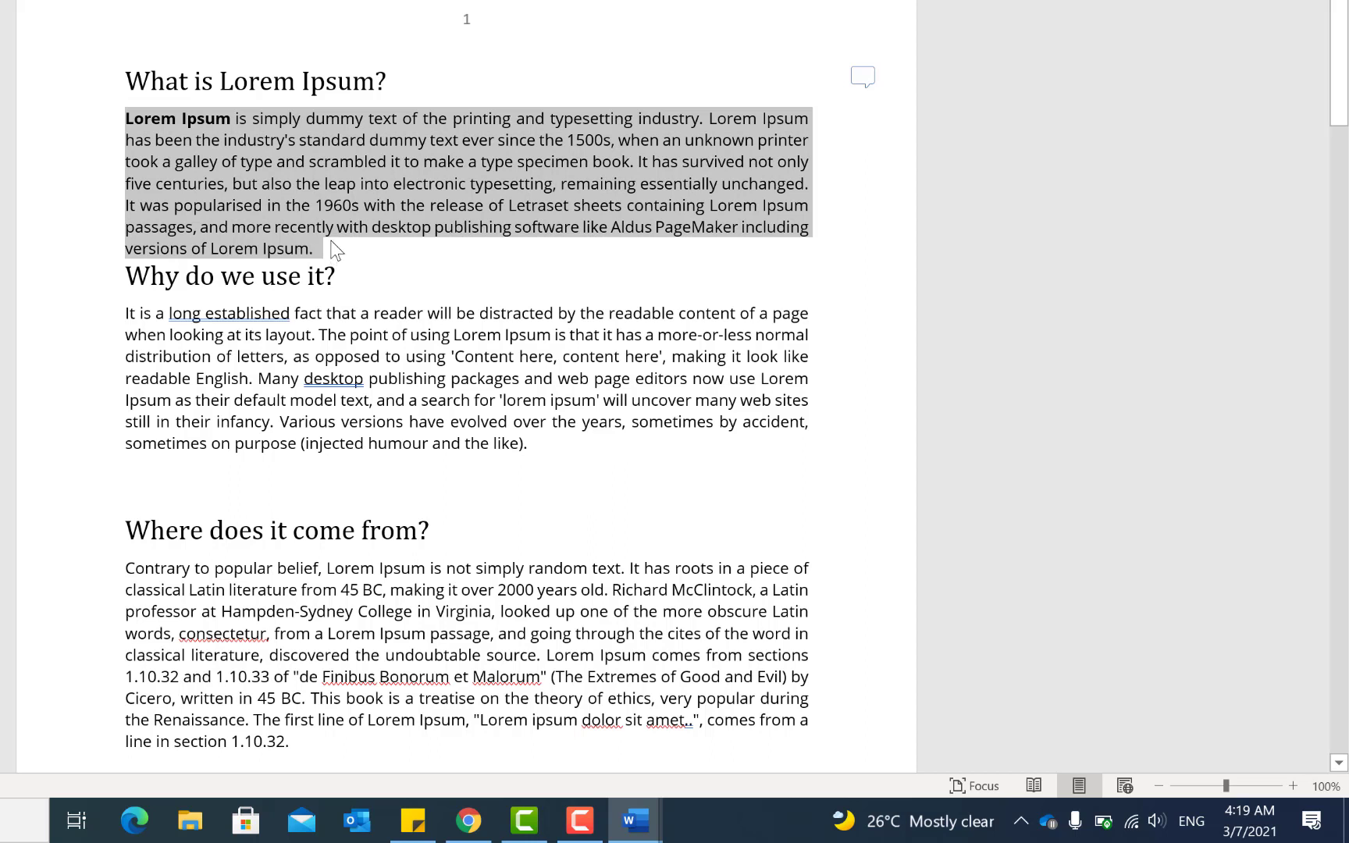
shift+click(577, 449)
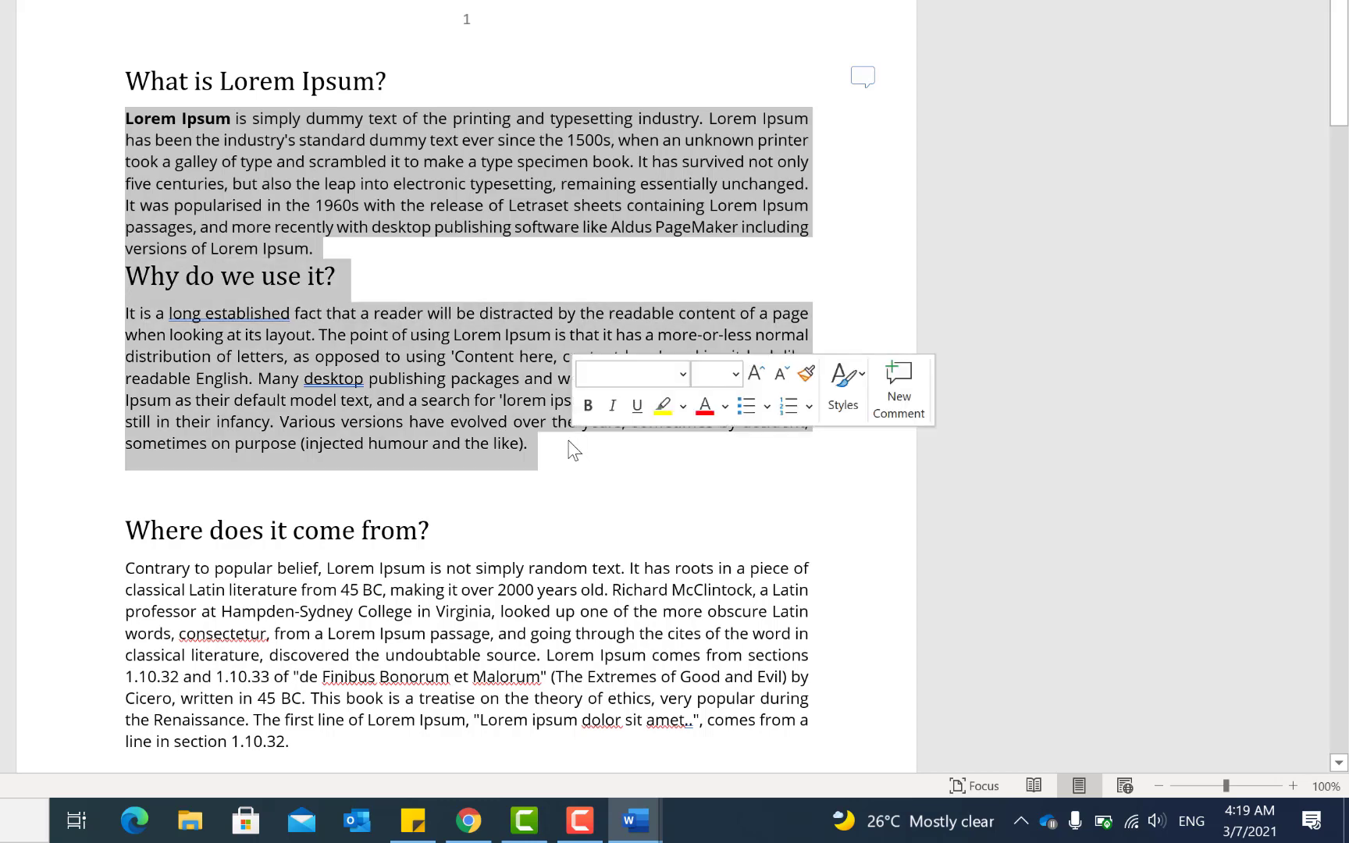
shift+click(320, 738)
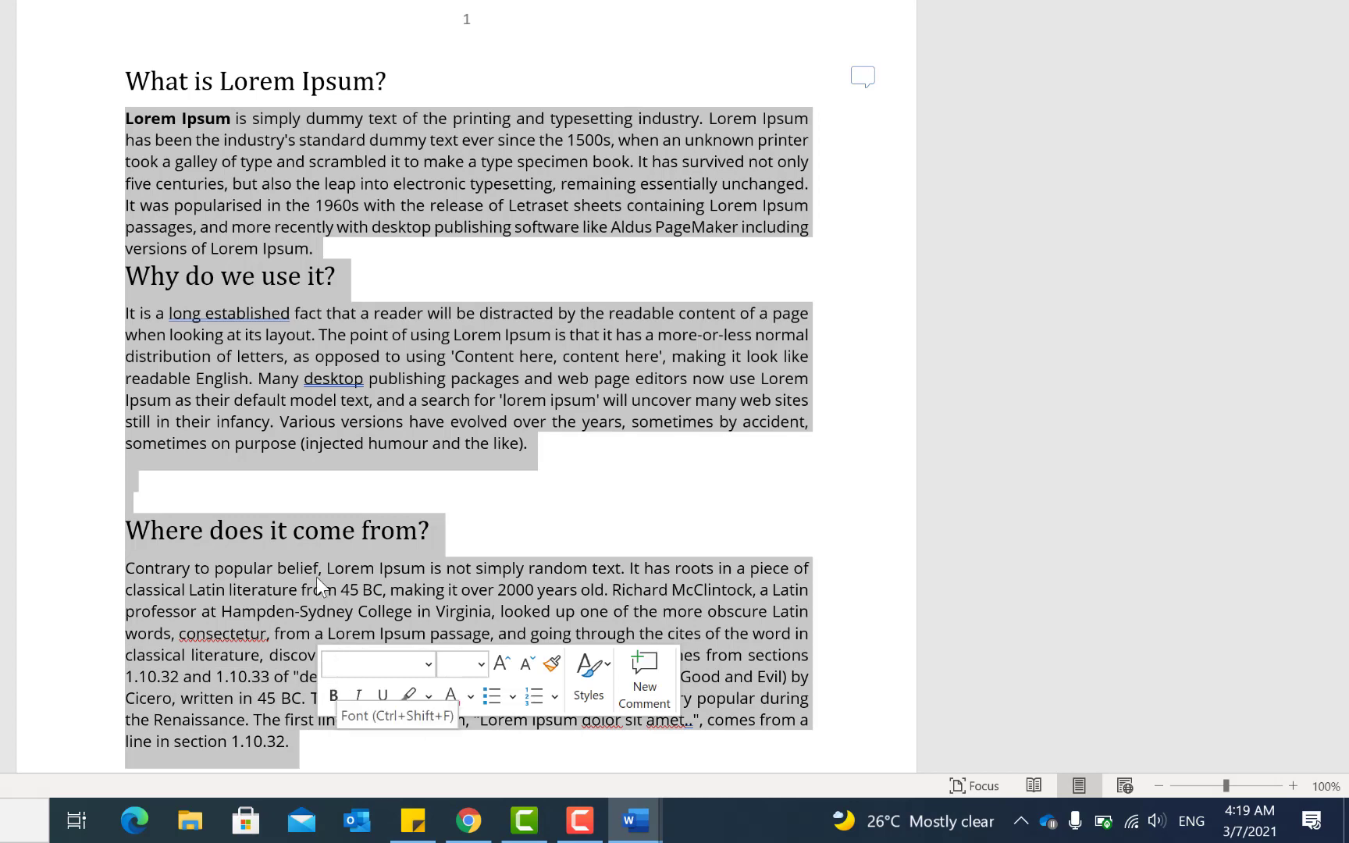
Clear the large selection and select only the words "industry's standard" in the first paragraph
click(359, 349)
drag(271, 139, 369, 139)
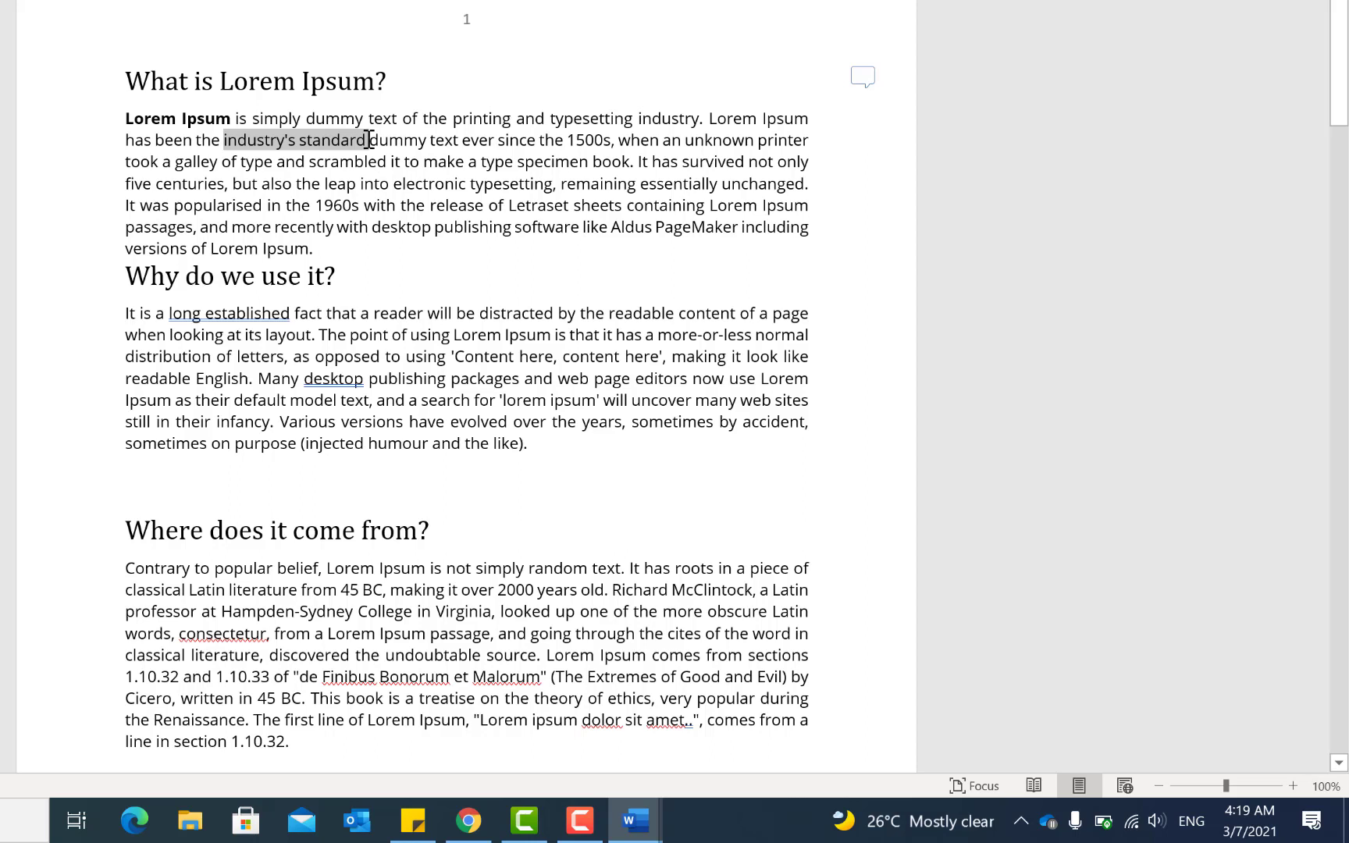
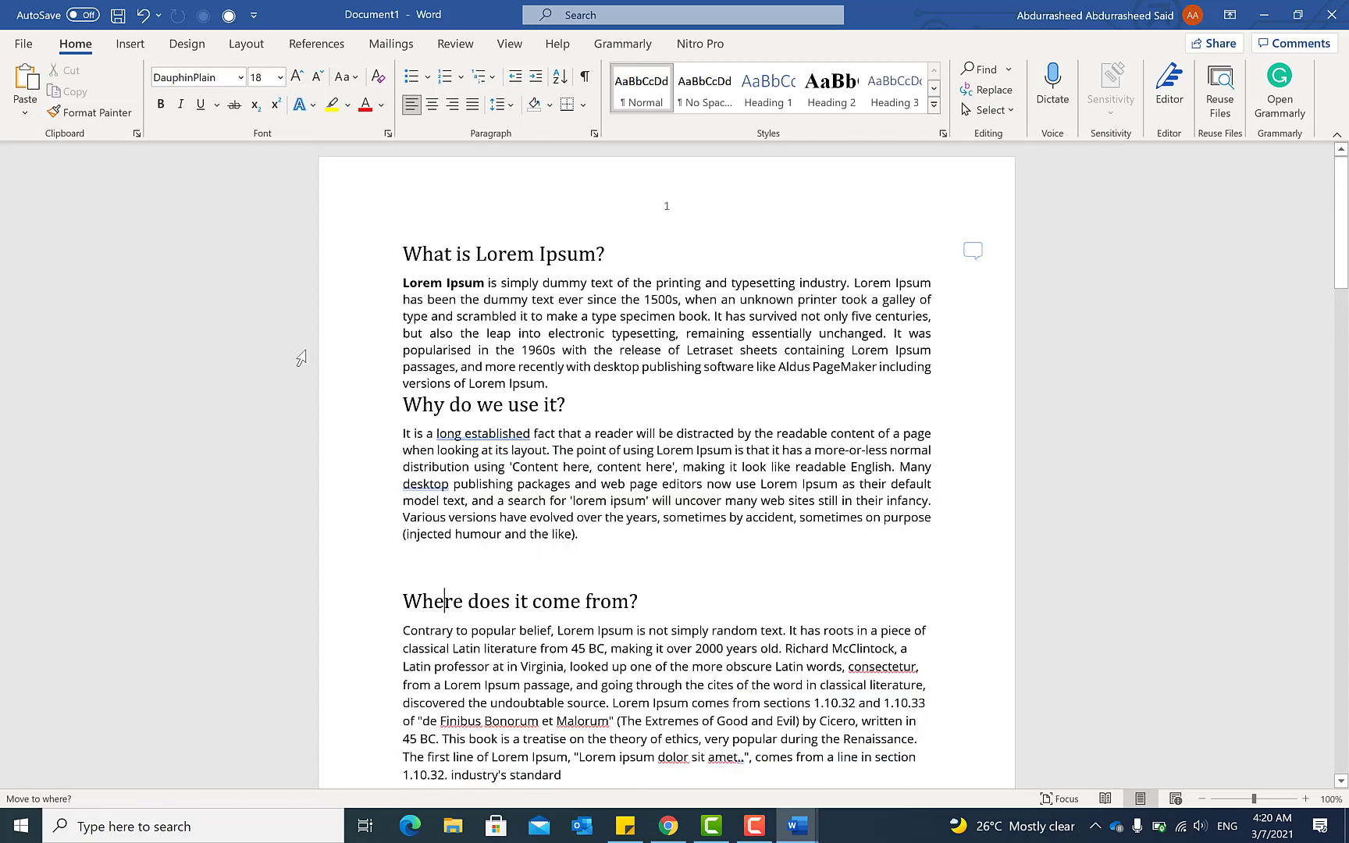
Select one full line in the paragraph under each of the three headings, and the last five lines of the first paragraph
click(296, 317)
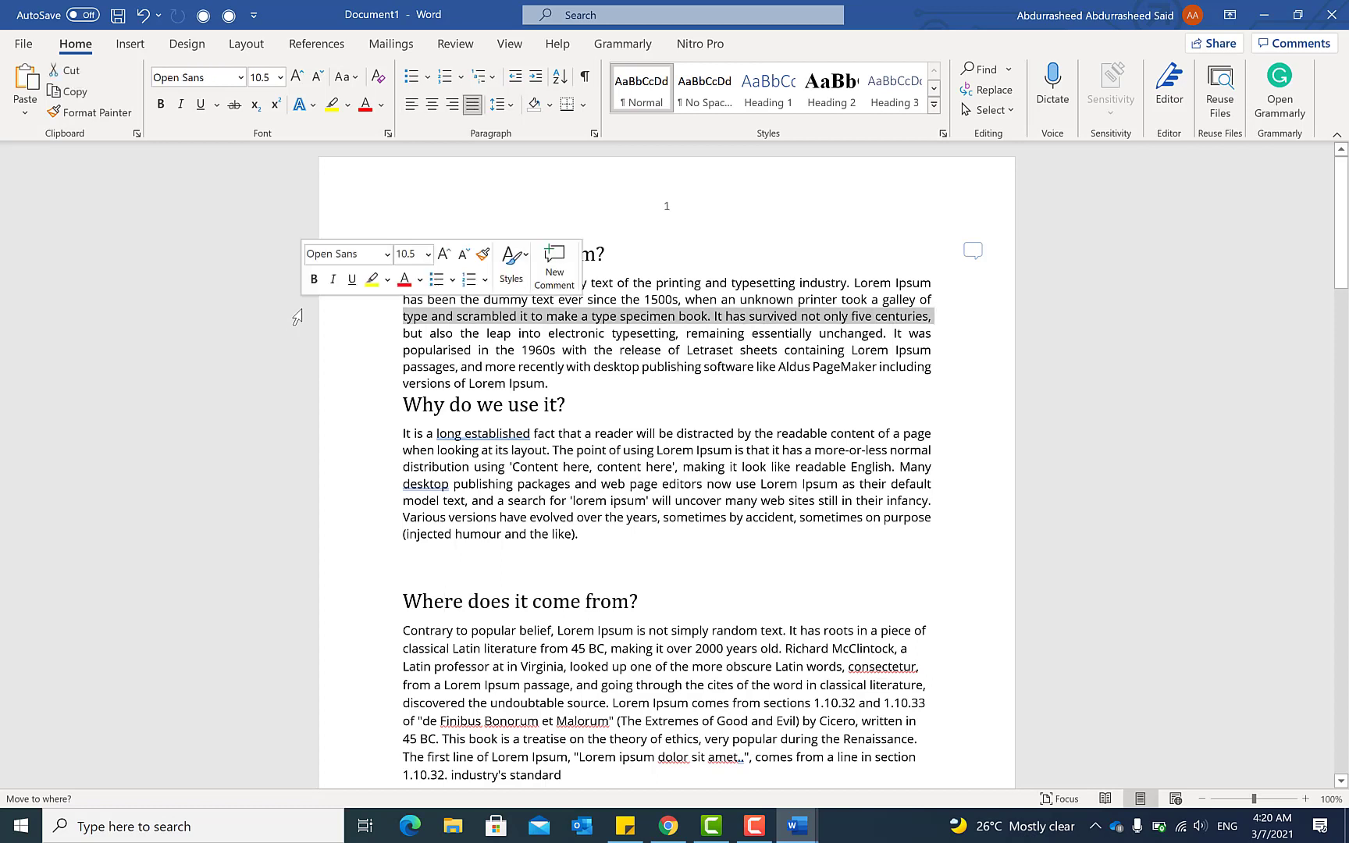
click(309, 469)
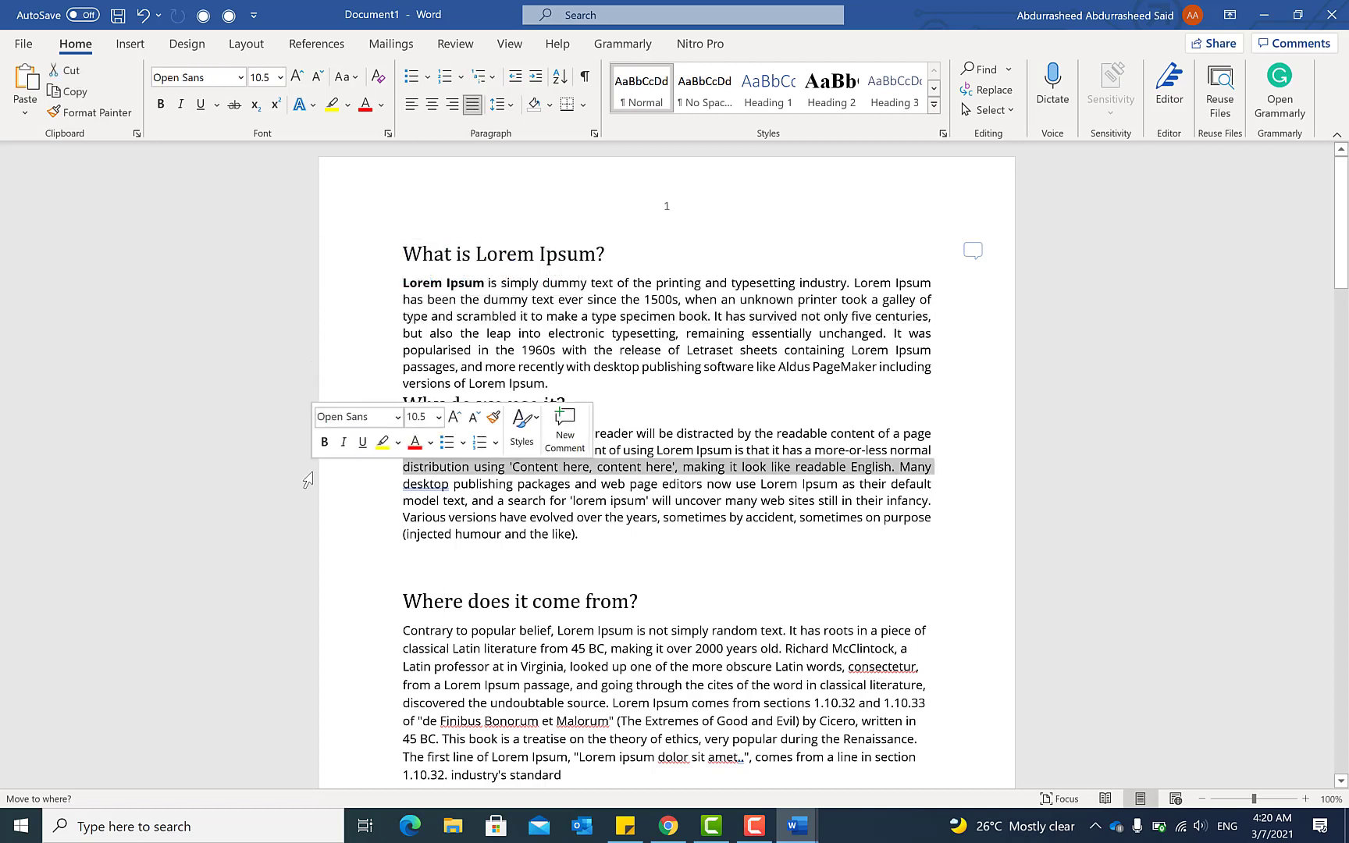
click(301, 672)
drag(295, 316, 295, 382)
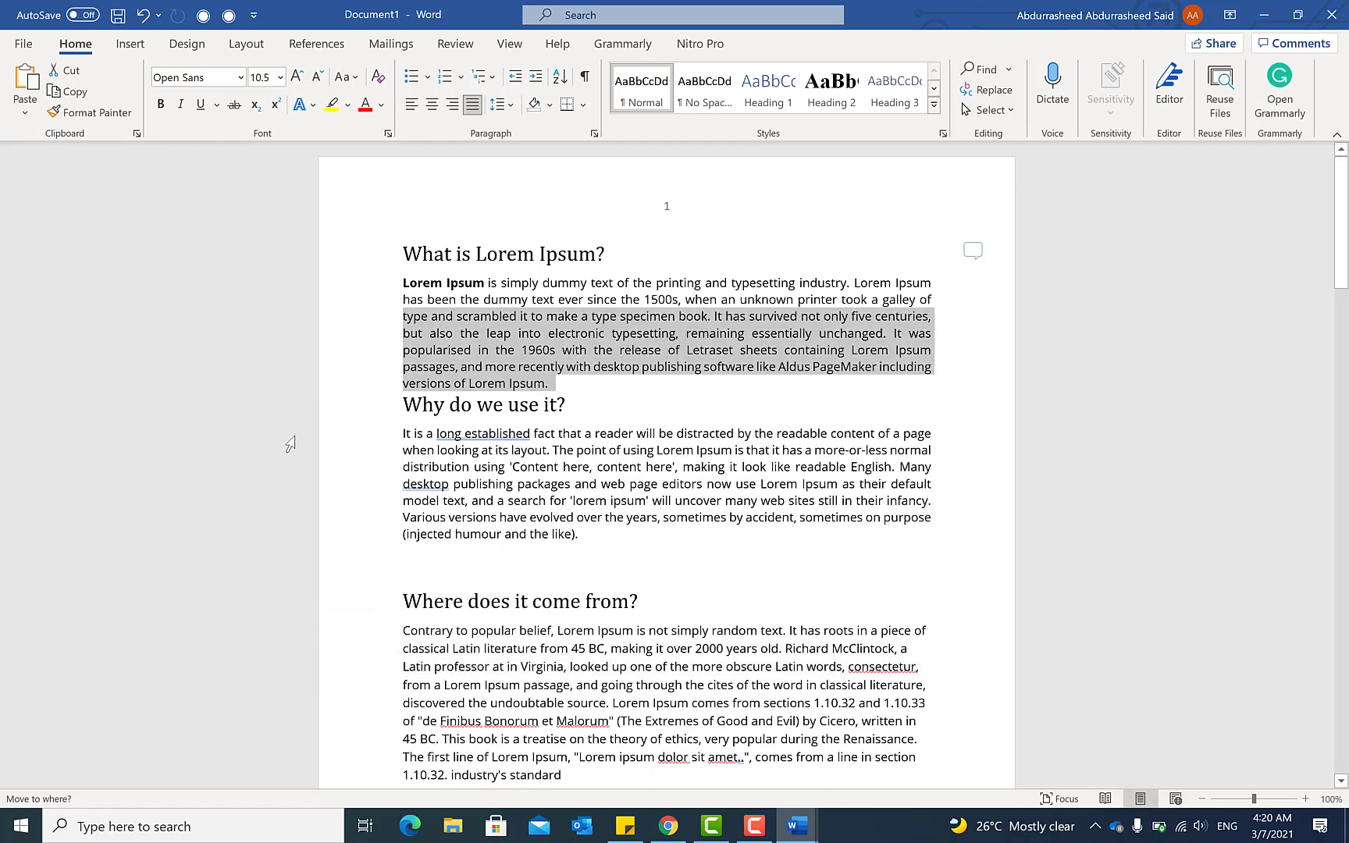
Select separate blocks of lines together: lines 1–5 of the second paragraph, lines 2–6 of the third, and lines 2–5 of the first
drag(295, 437, 295, 502)
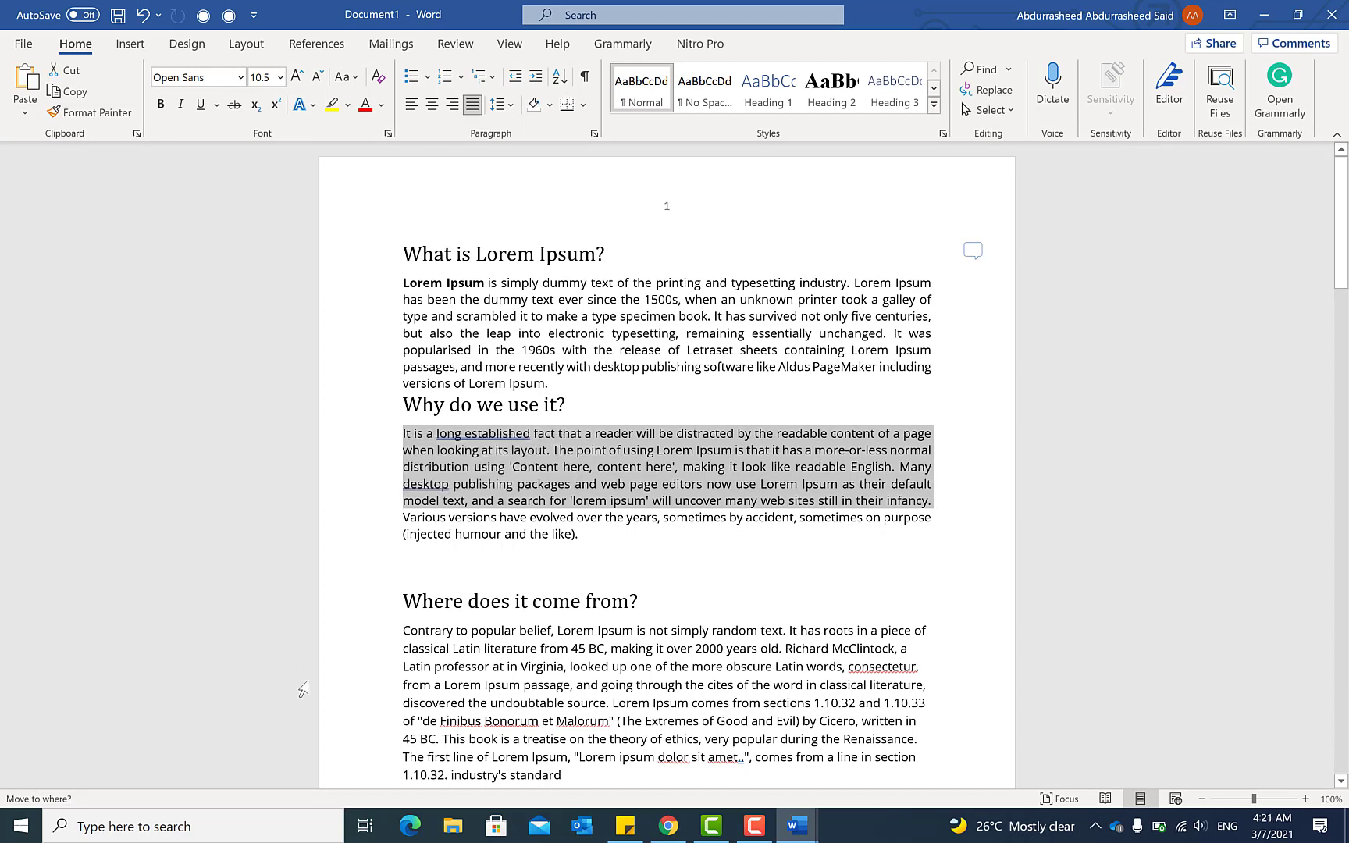
drag(303, 652, 301, 726)
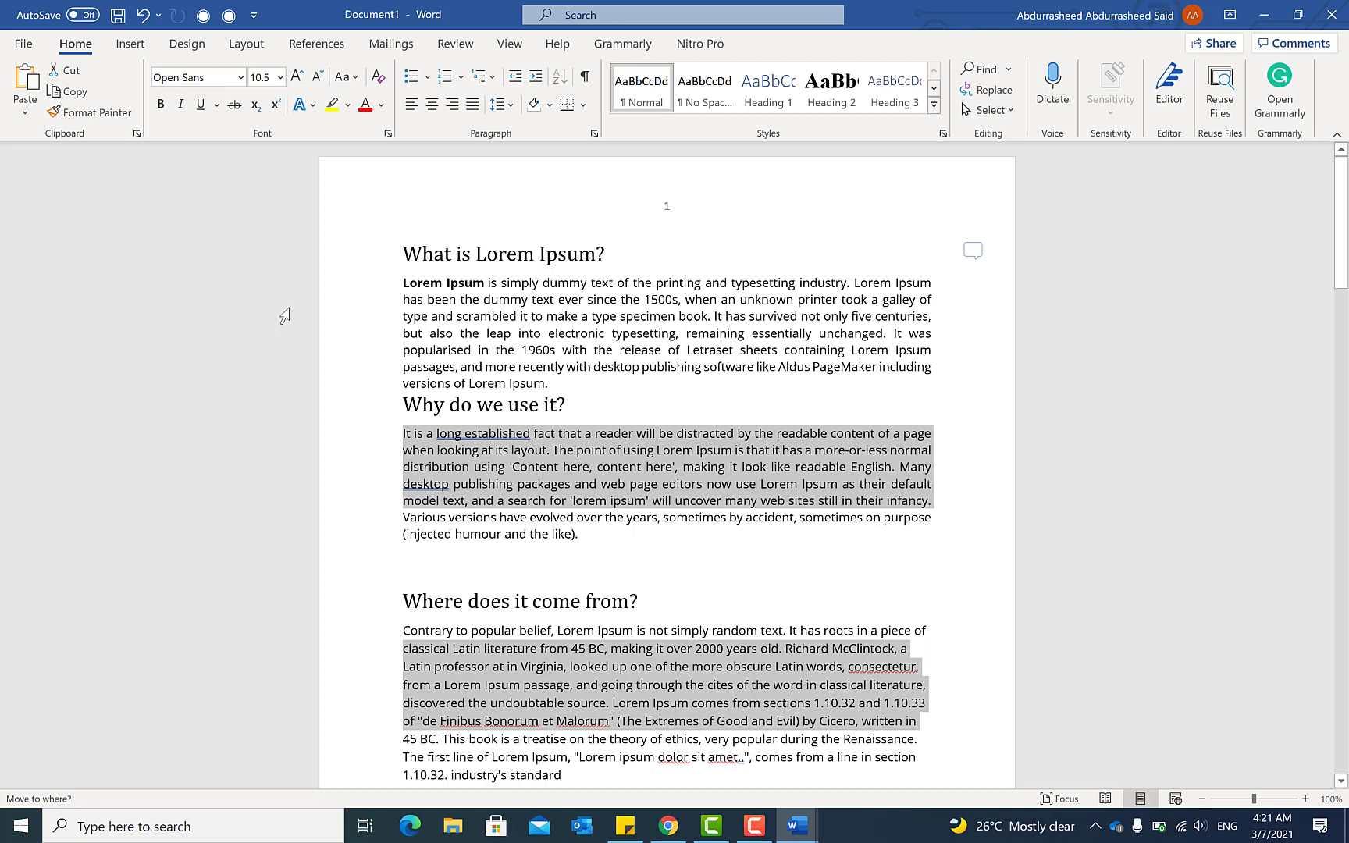
drag(284, 312, 287, 350)
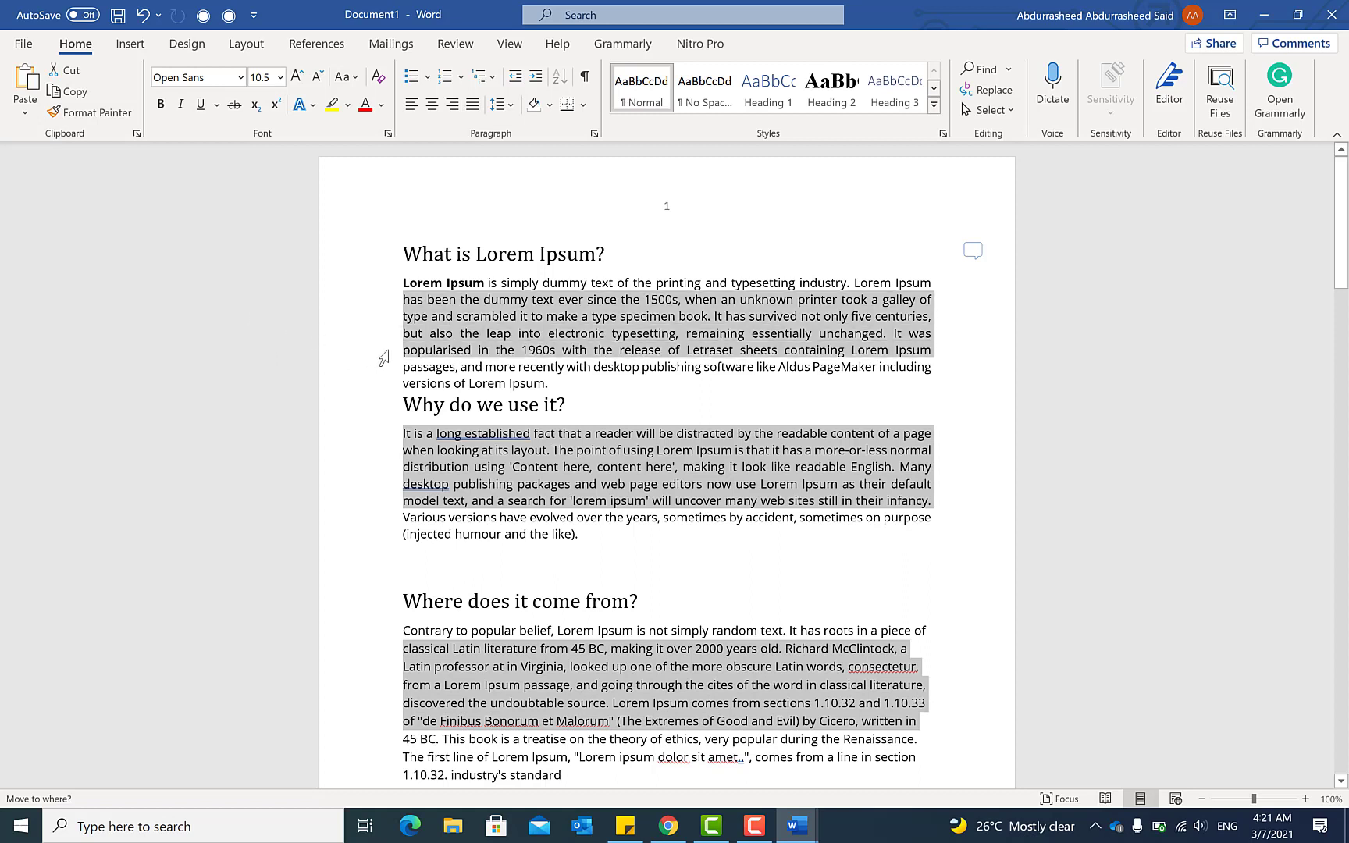
mouse_move(471, 337)
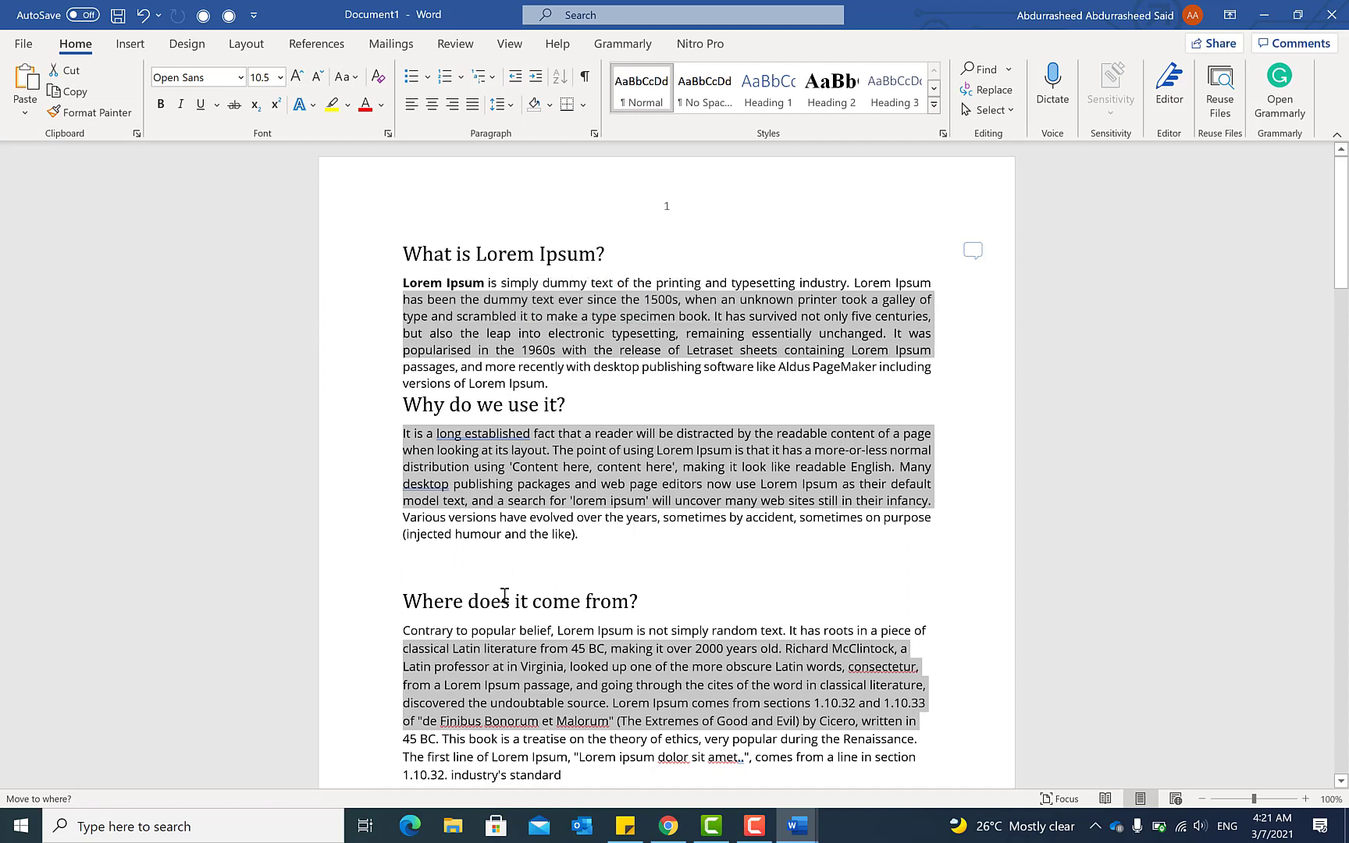